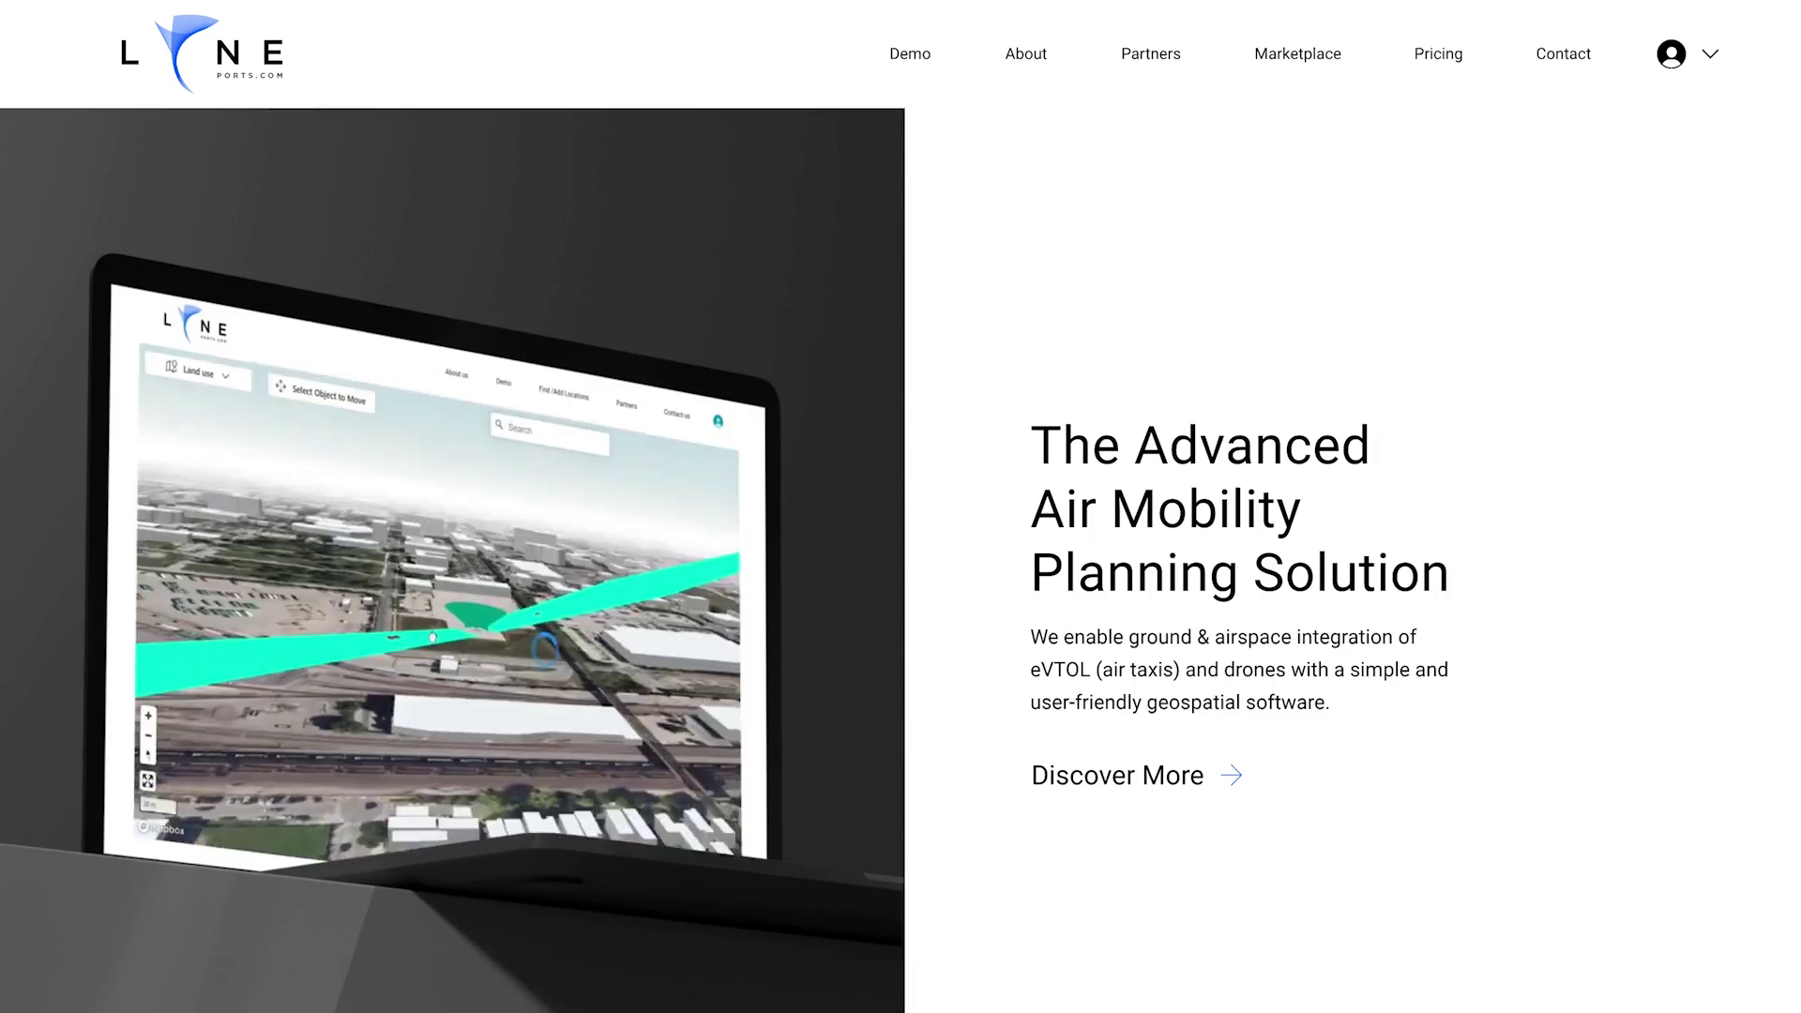
- Open the projects map and start adding a new project, searching for "new" and choosing New York City as the location
{"action": "left_click", "coordinate": [1672, 54]}
{"action": "left_click", "coordinate": [1606, 113]}
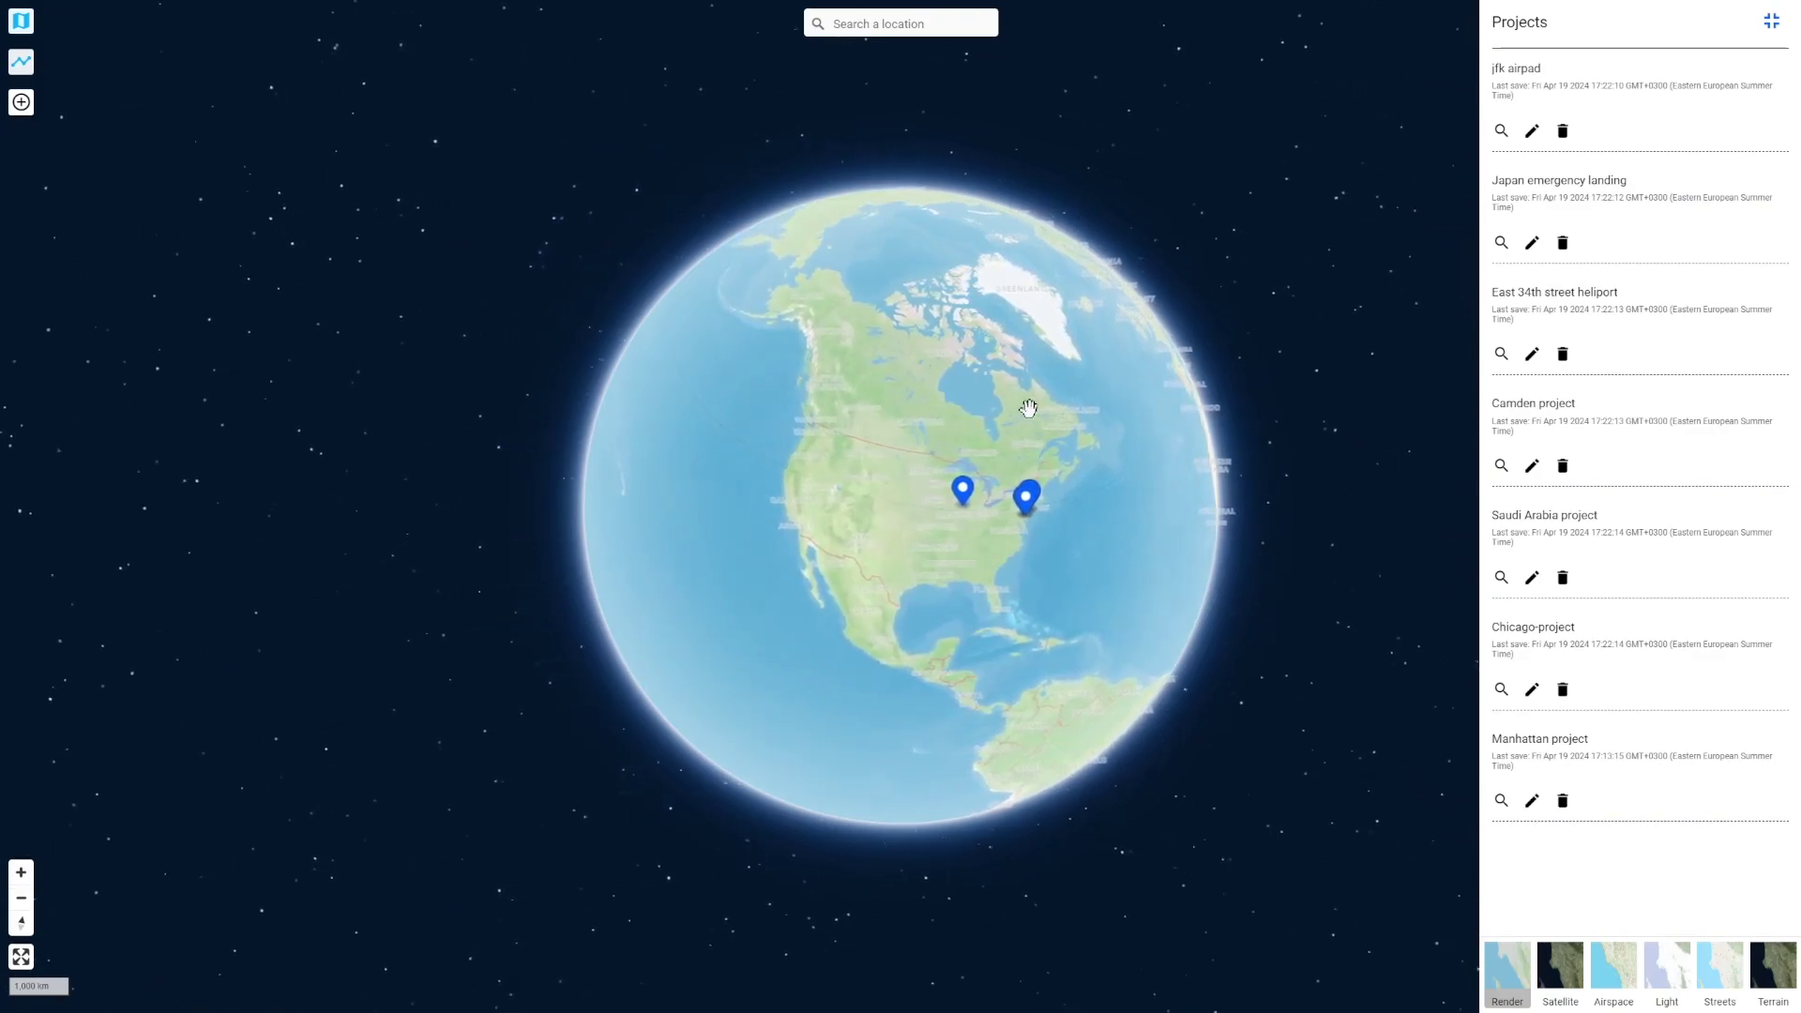
{"action": "left_click_drag", "start_coordinate": [1028, 408], "coordinate": [1011, 409]}
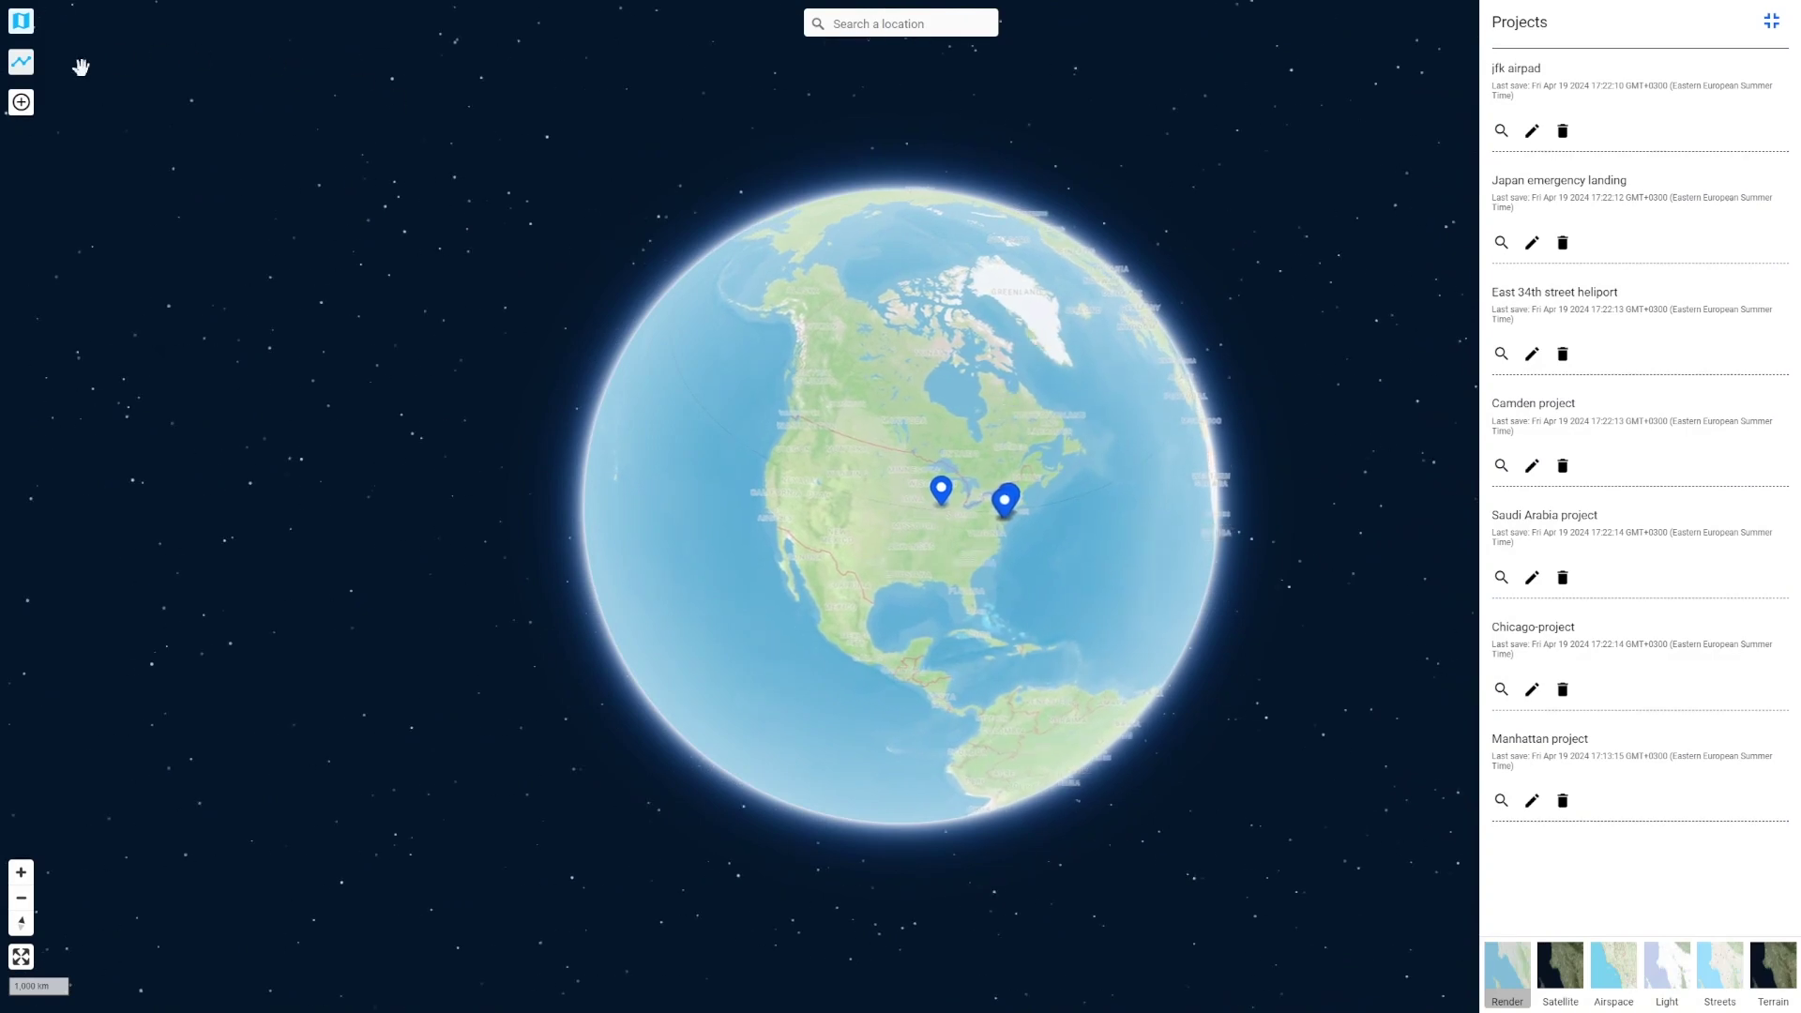
{"action": "left_click", "coordinate": [22, 103]}
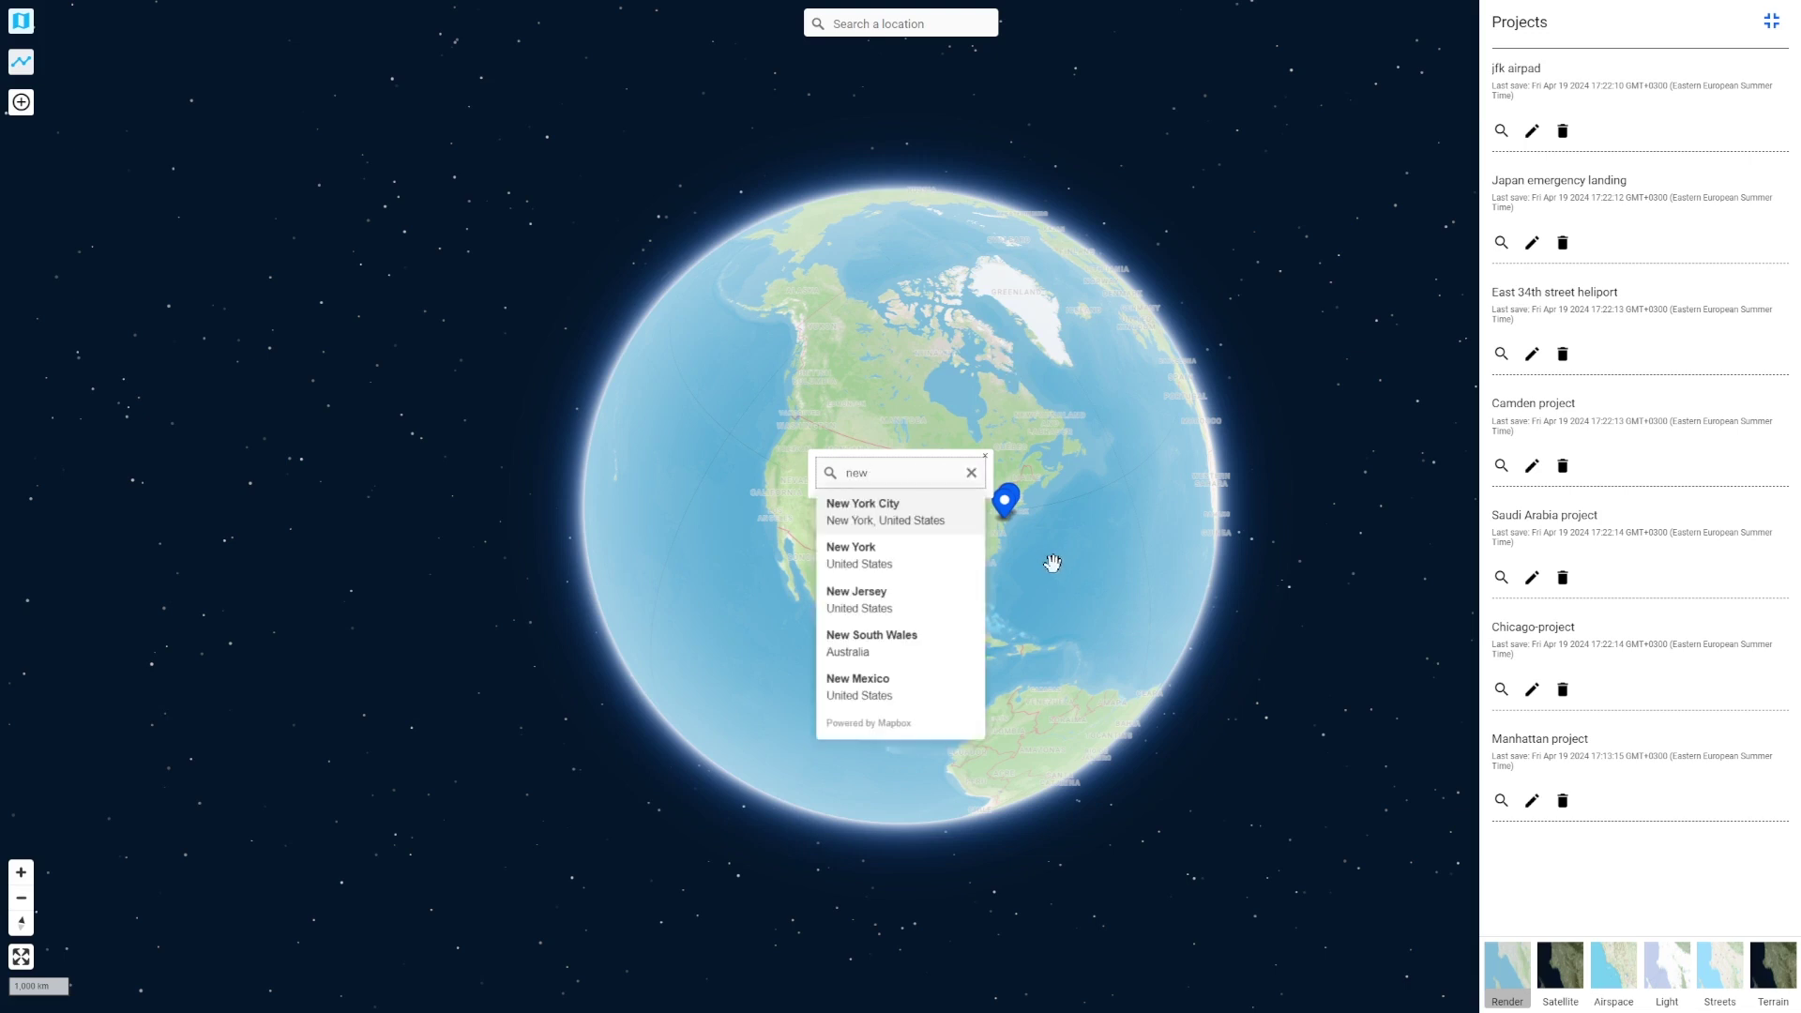
{"action": "key", "text": "Return"}
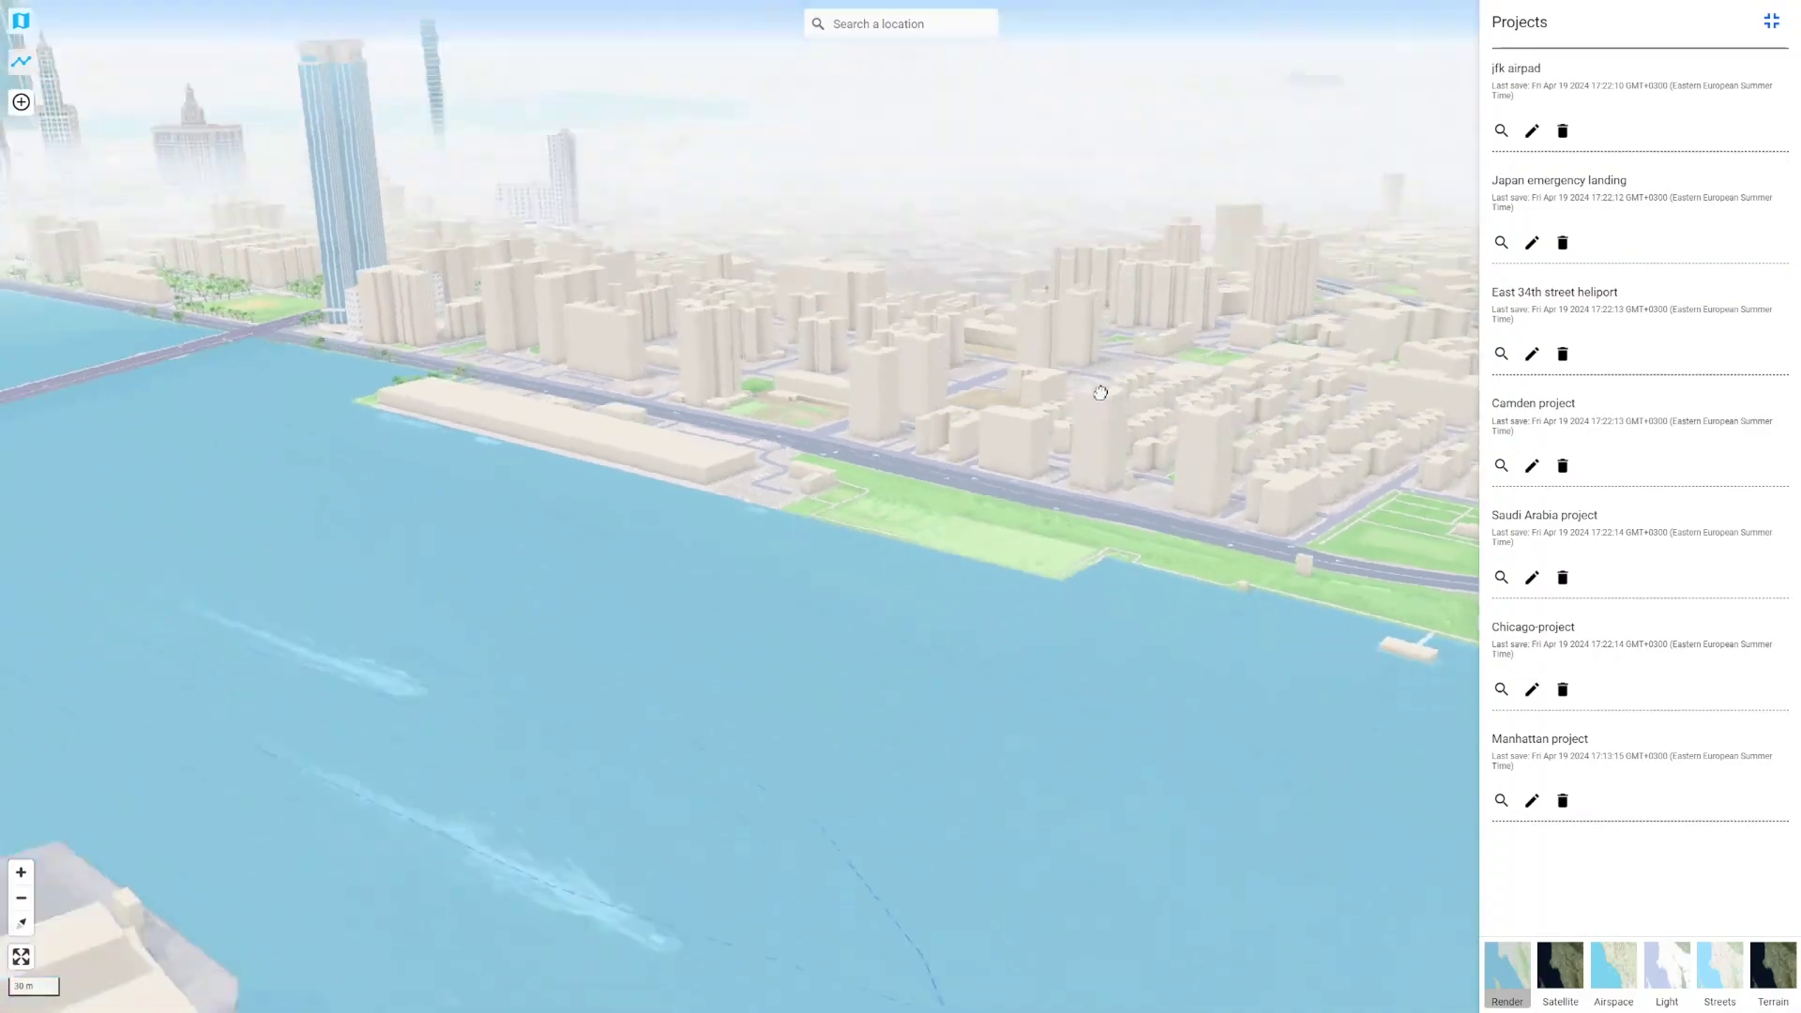
- Add the landing pad center on the rectangular waterfront lawn beside the long pier building on Manhattan's East River shore
{"action": "right_click_drag", "start_coordinate": [1100, 393], "coordinate": [1083, 393]}
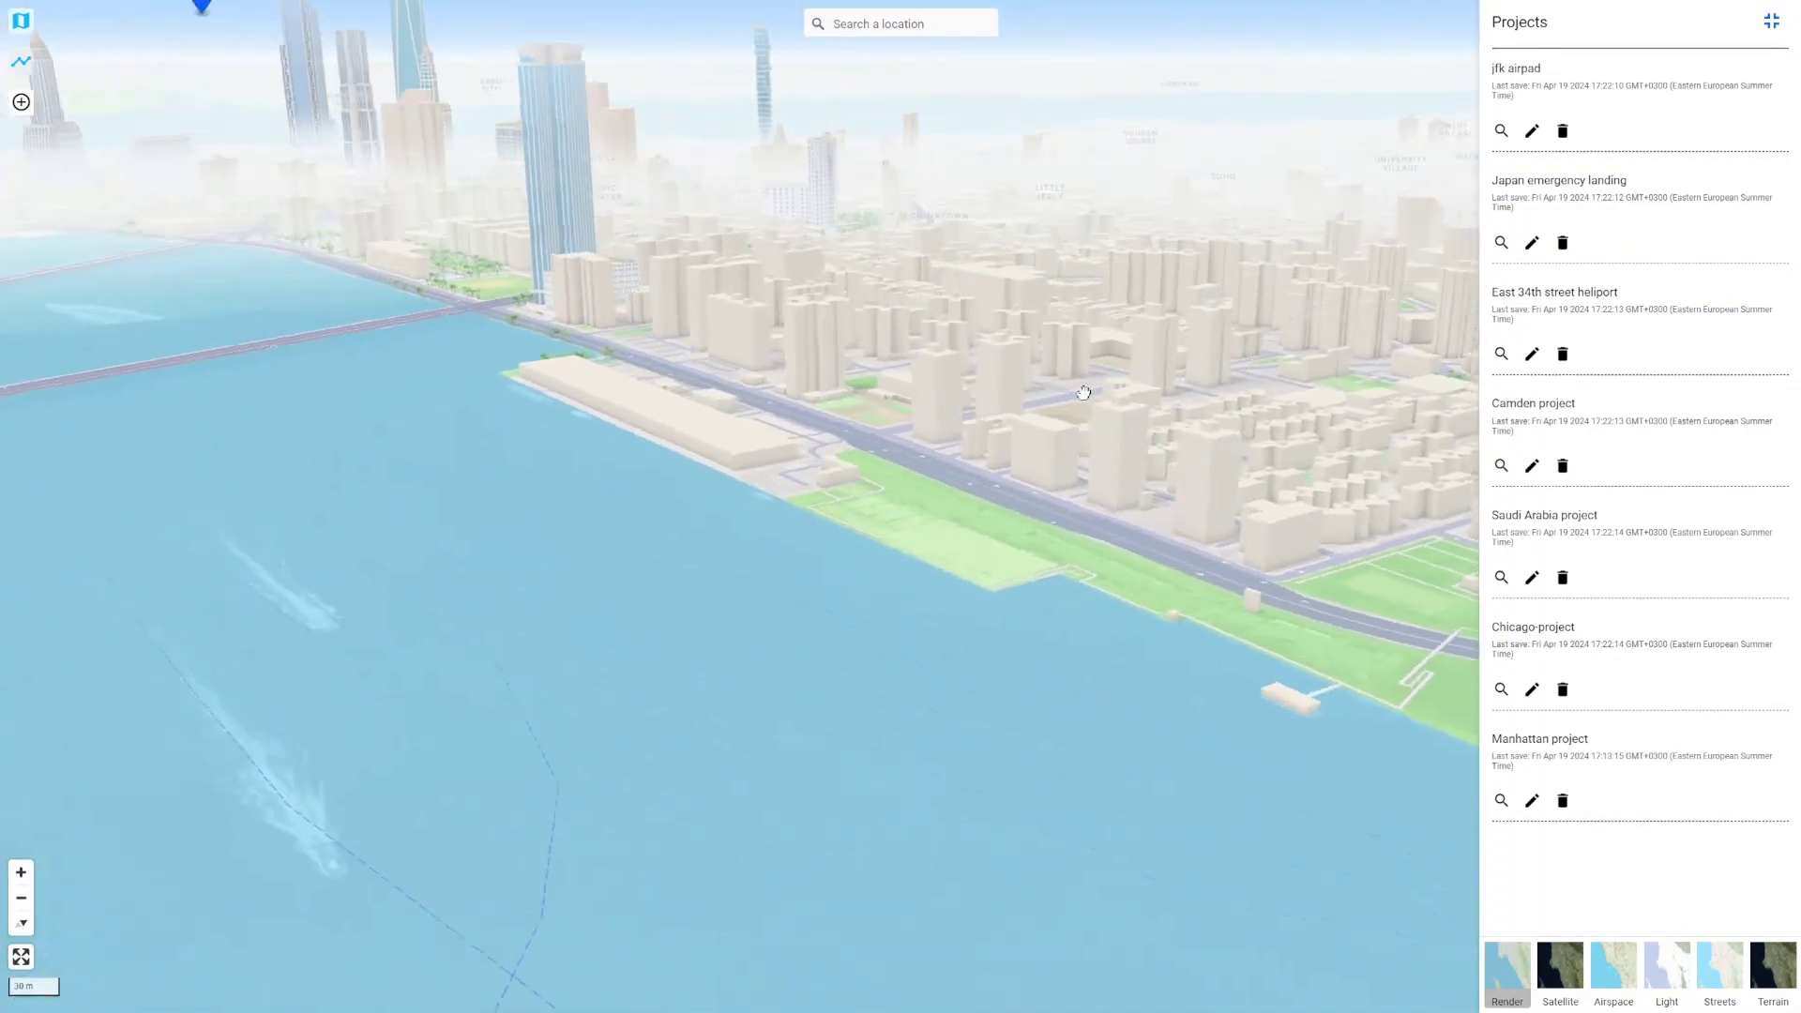
{"action": "scroll", "coordinate": [989, 553], "scroll_direction": "up", "scroll_amount": 4}
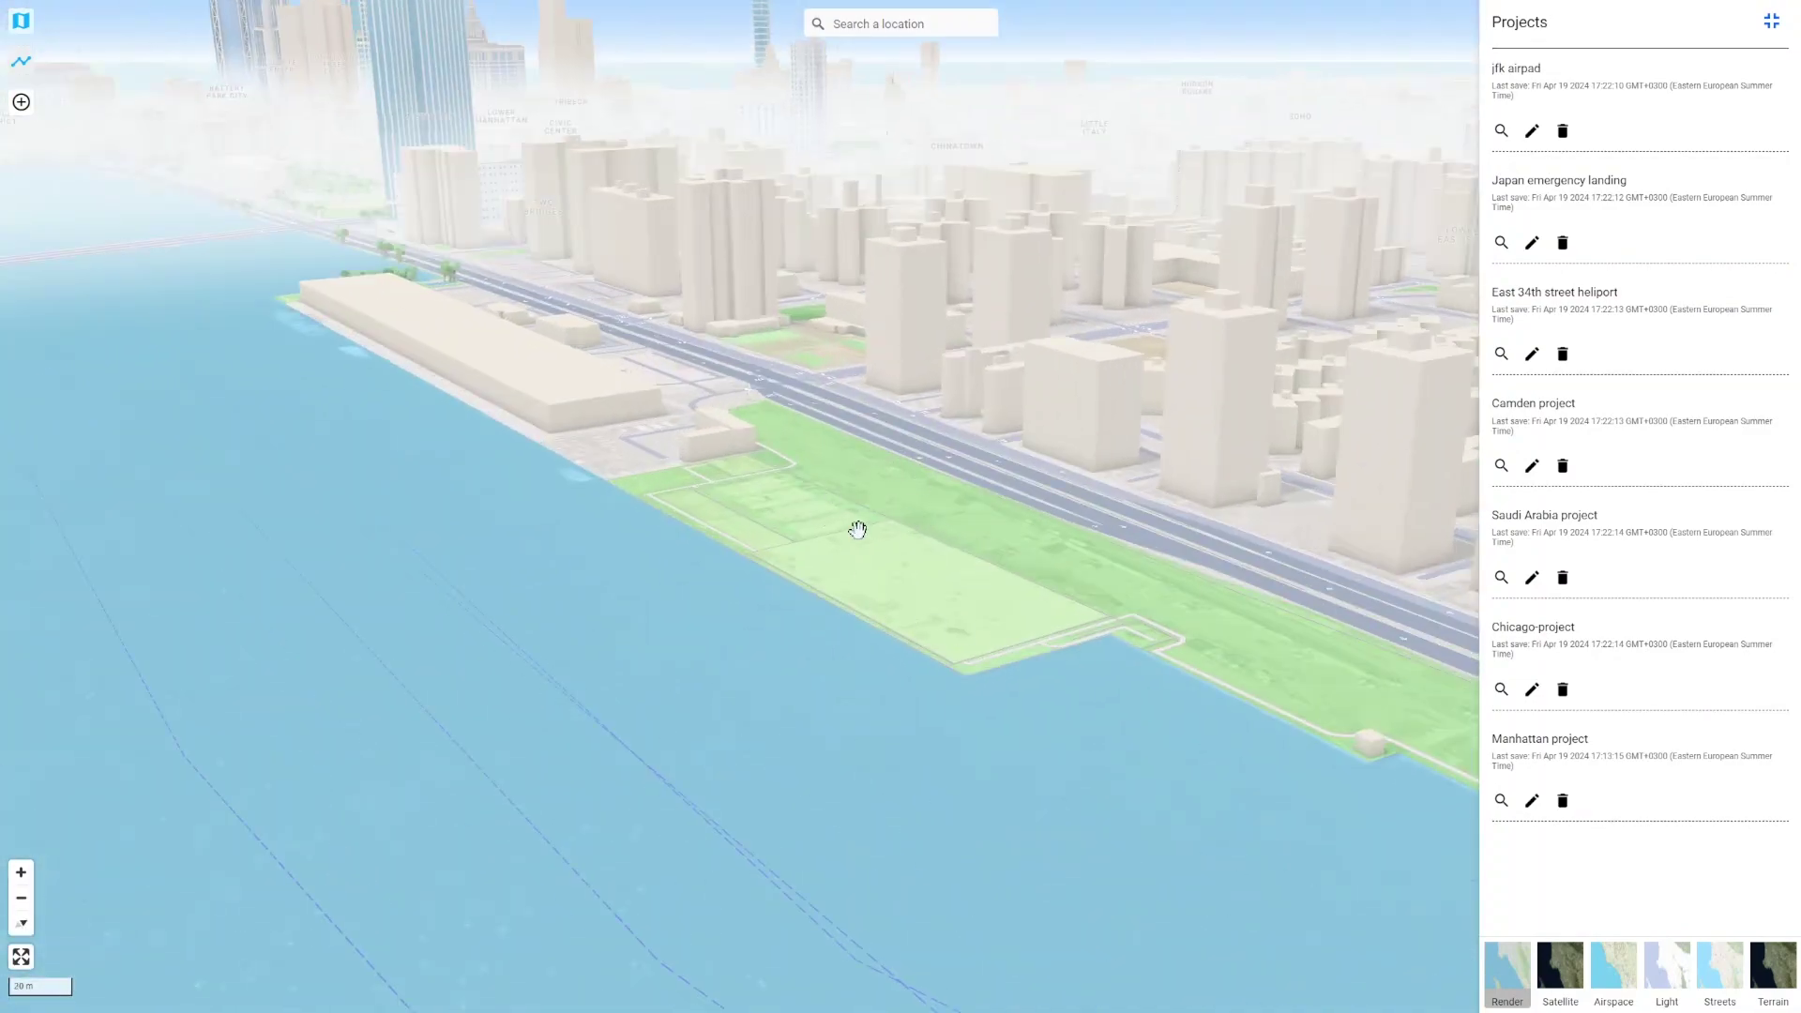
{"action": "scroll", "coordinate": [856, 530], "scroll_direction": "down", "scroll_amount": 5}
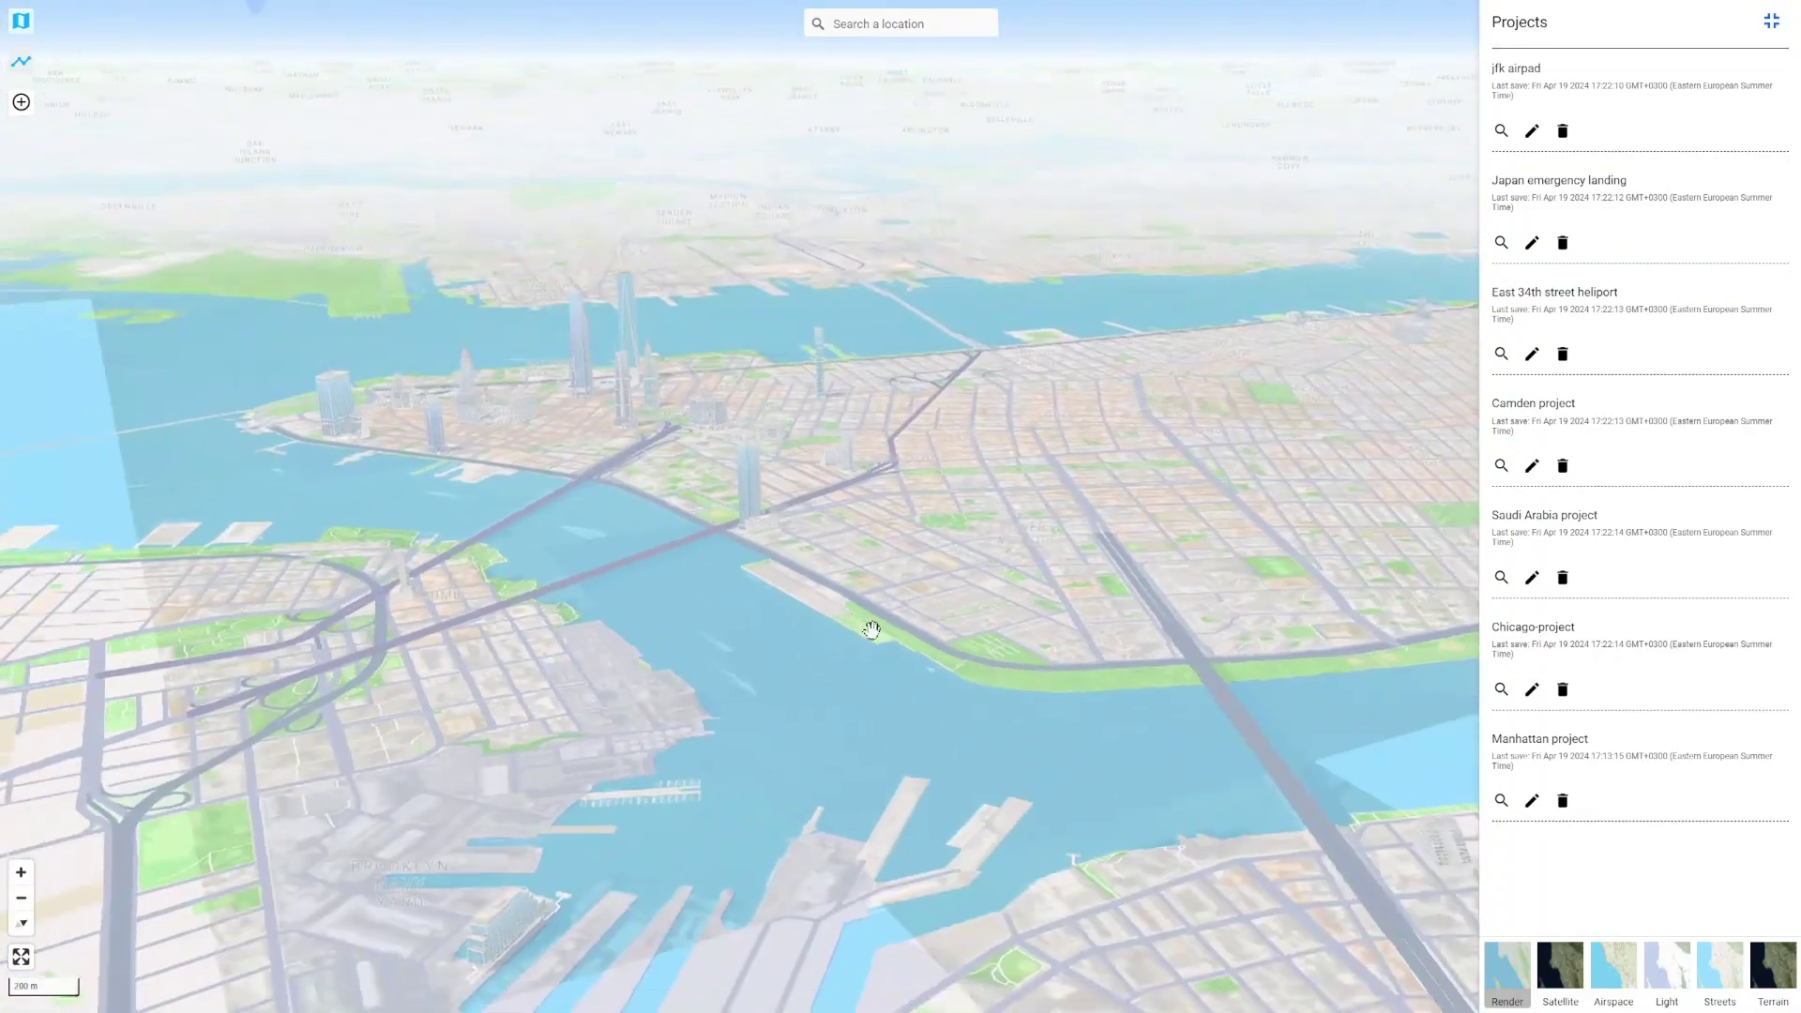
{"action": "scroll", "coordinate": [928, 699], "scroll_direction": "down", "scroll_amount": 5}
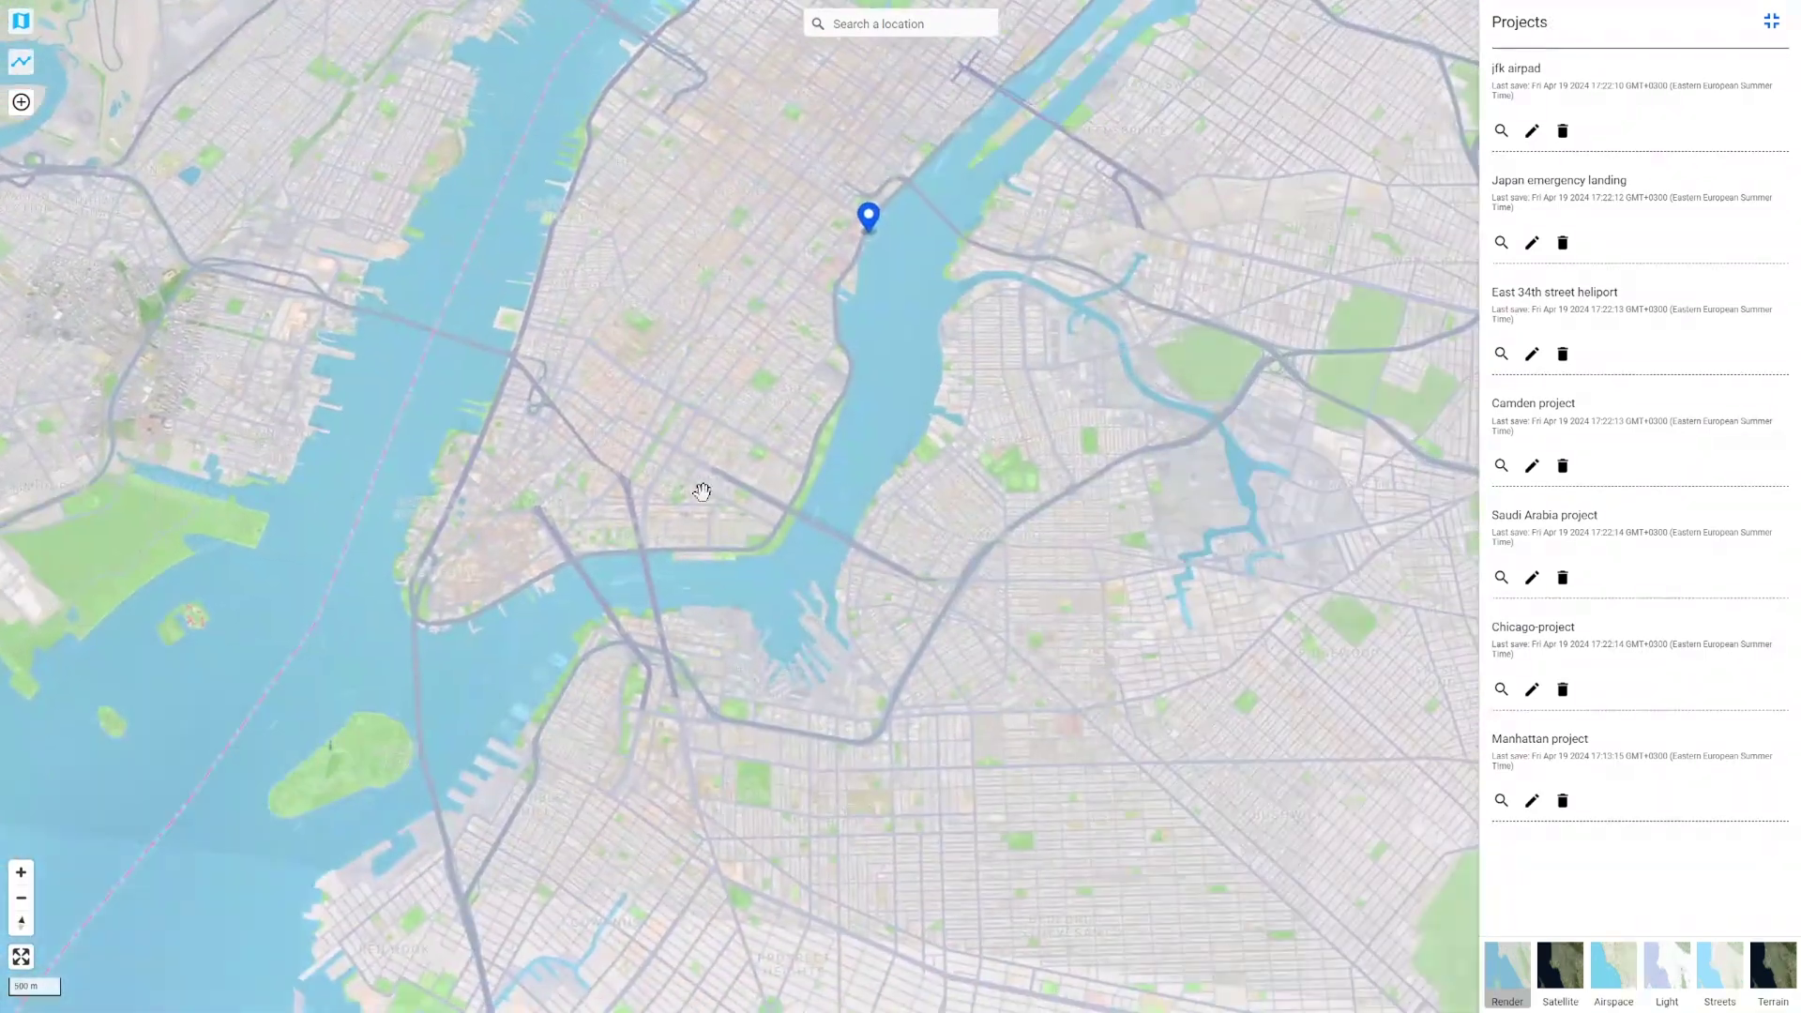
{"action": "scroll", "coordinate": [699, 500], "scroll_direction": "up", "scroll_amount": 5}
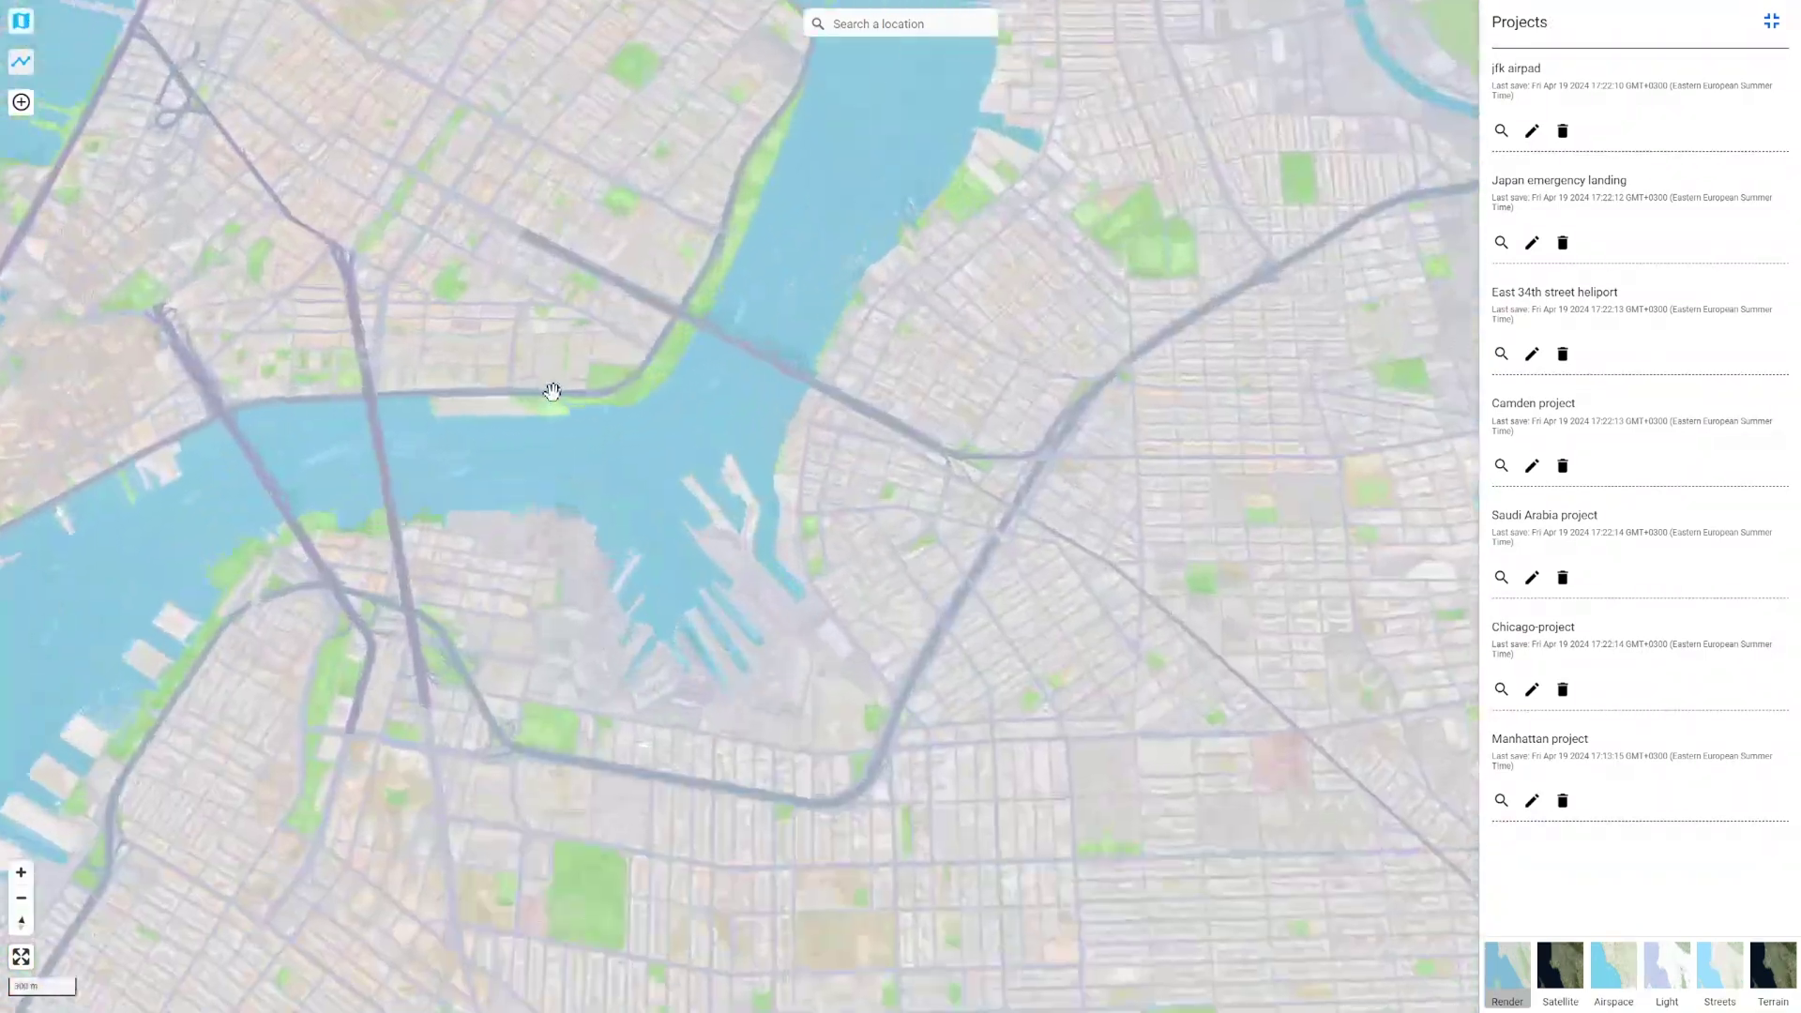
{"action": "scroll", "coordinate": [534, 409], "scroll_direction": "up", "scroll_amount": 2}
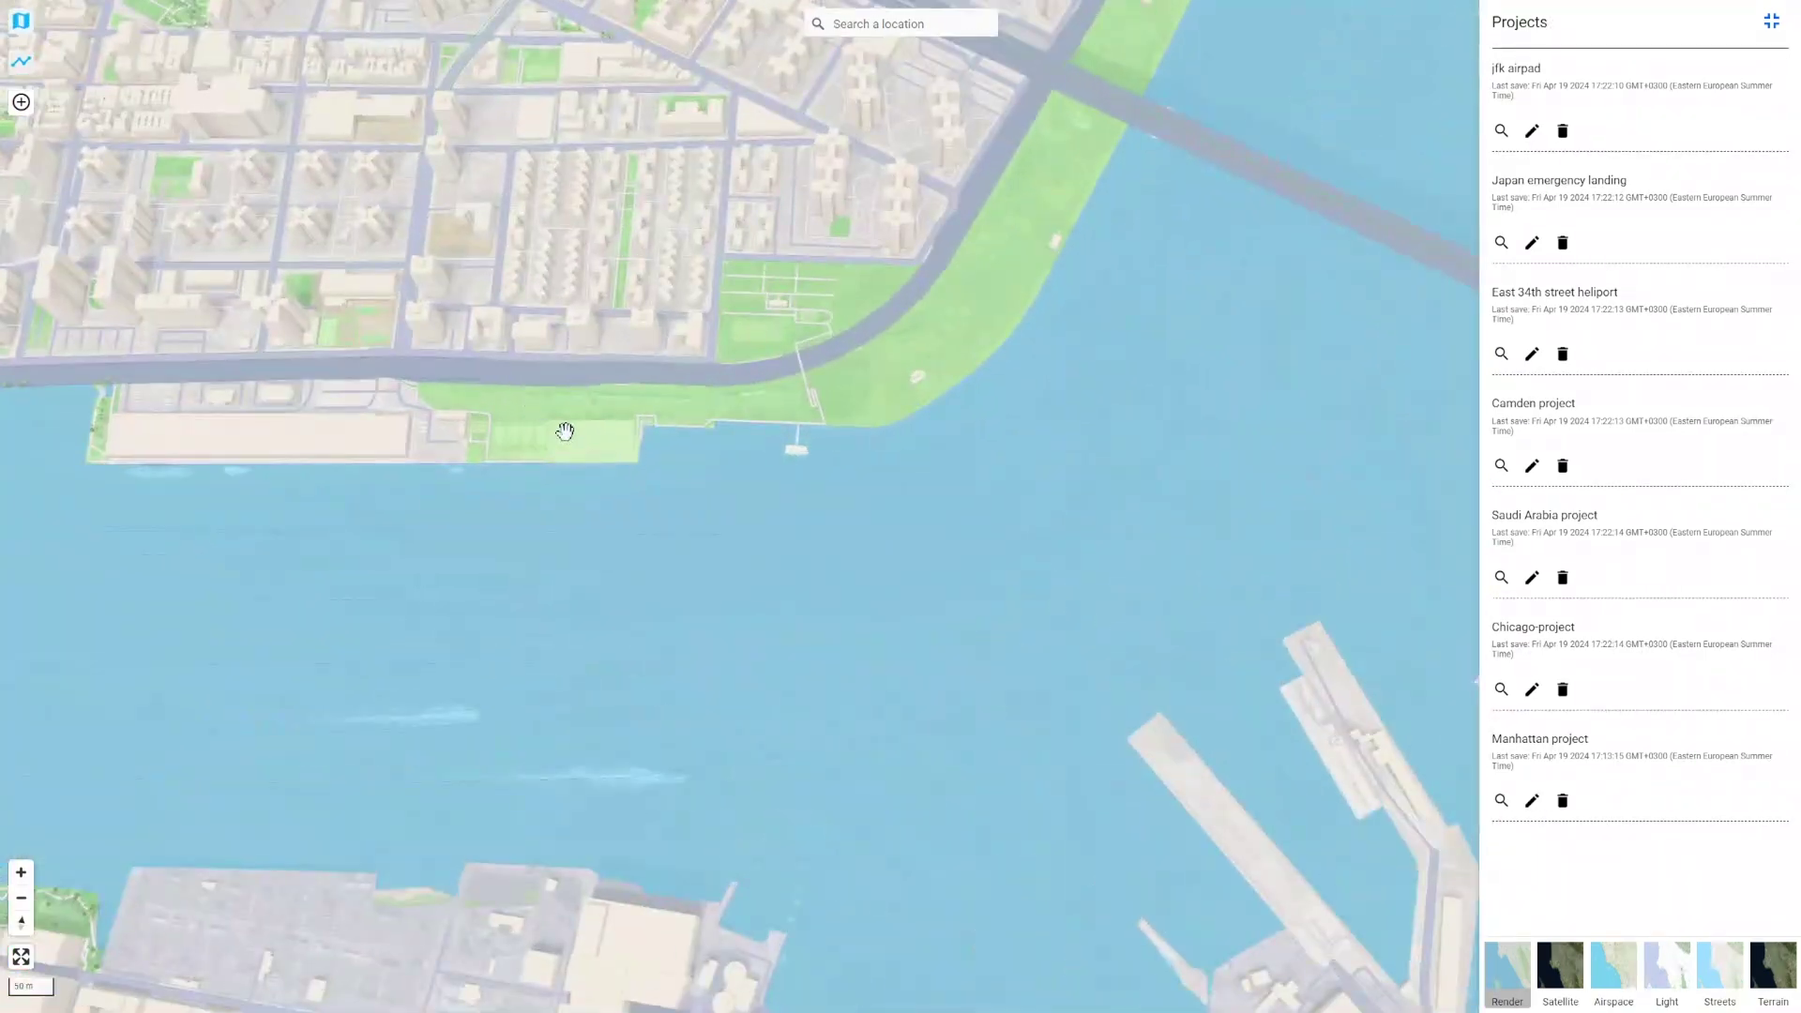
{"action": "double_click", "coordinate": [610, 445]}
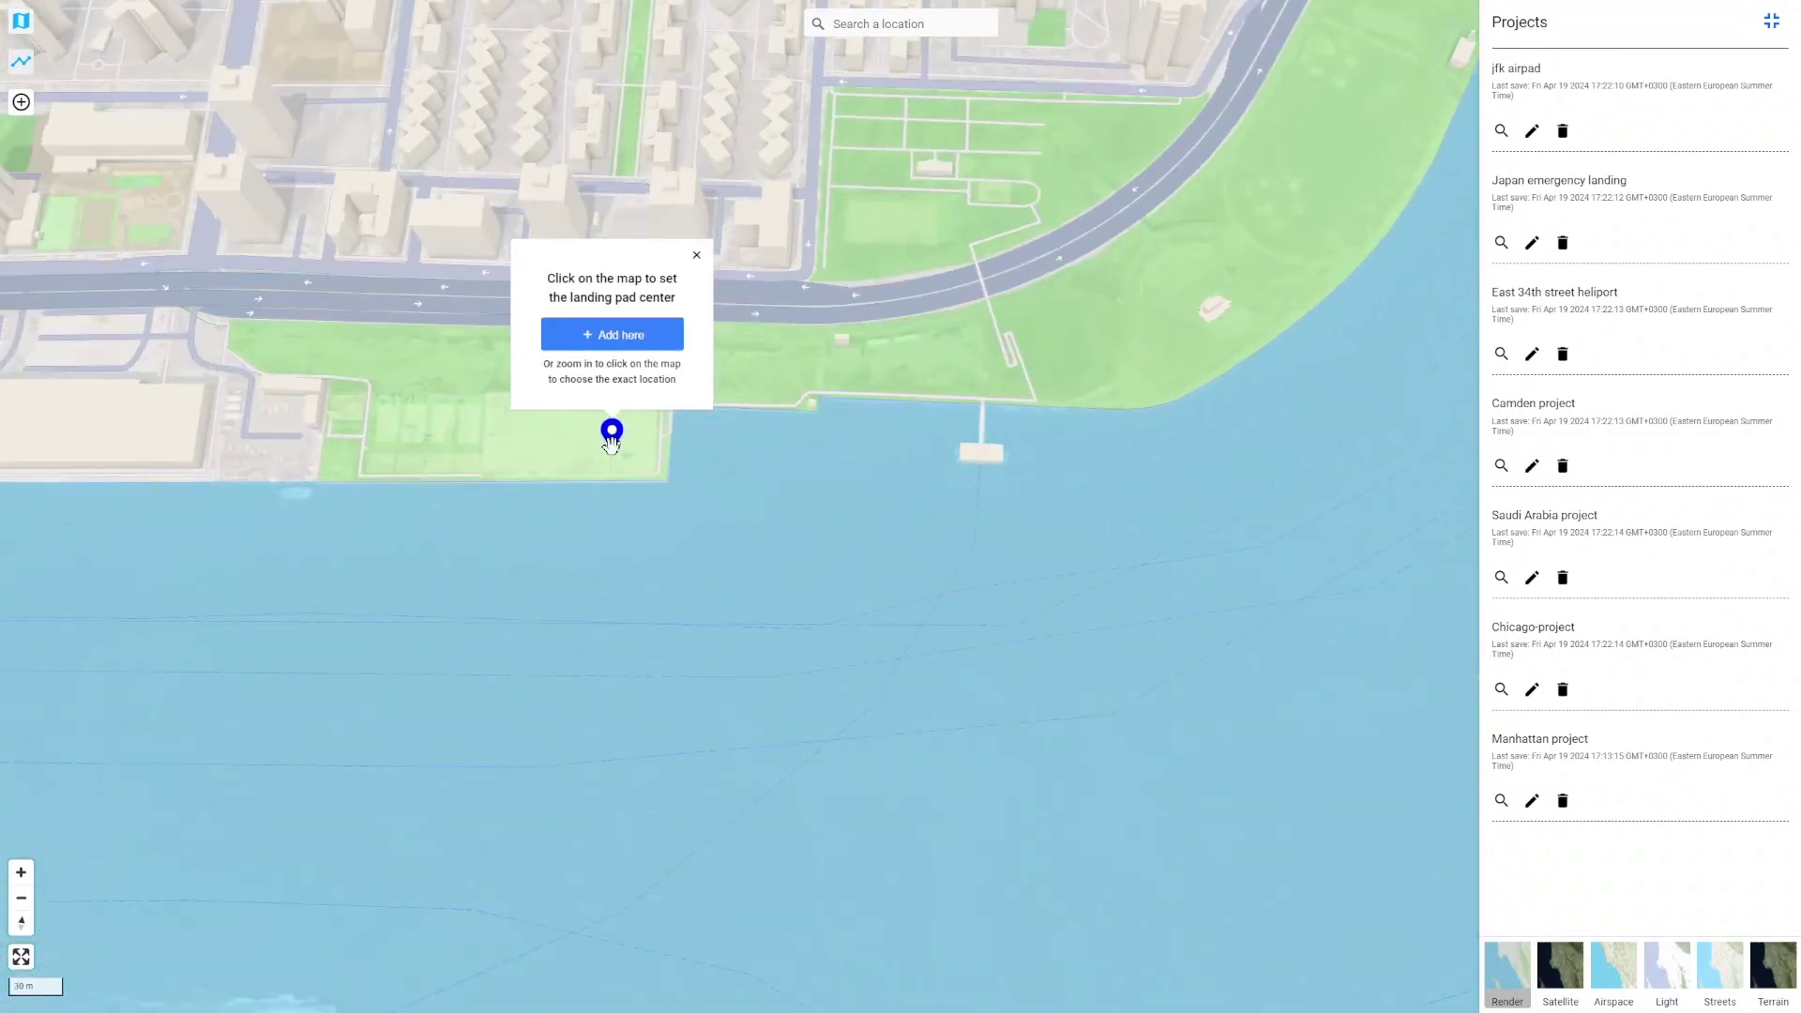
{"action": "left_click", "coordinate": [614, 335]}
- Name the project "cool vertiport project" and continue to its design parameters
{"action": "type", "text": "cool vertiport"}
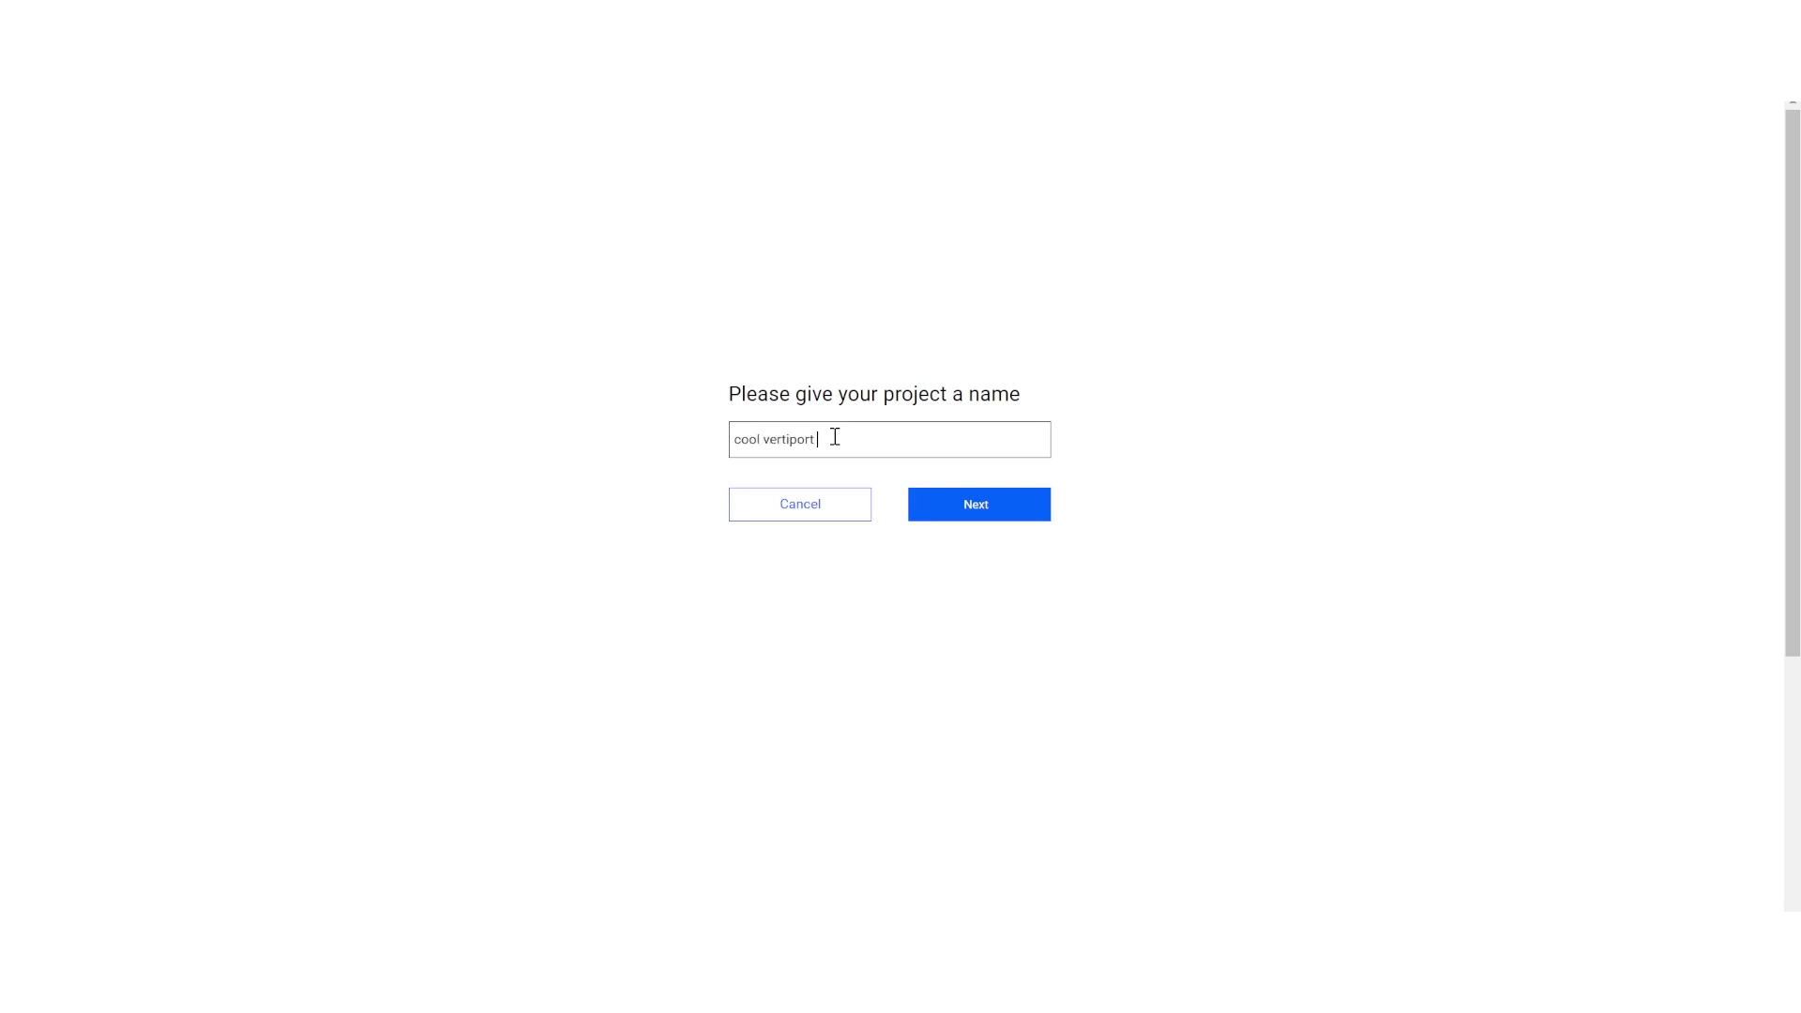
{"action": "type", "text": " project"}
{"action": "key", "text": "Return"}
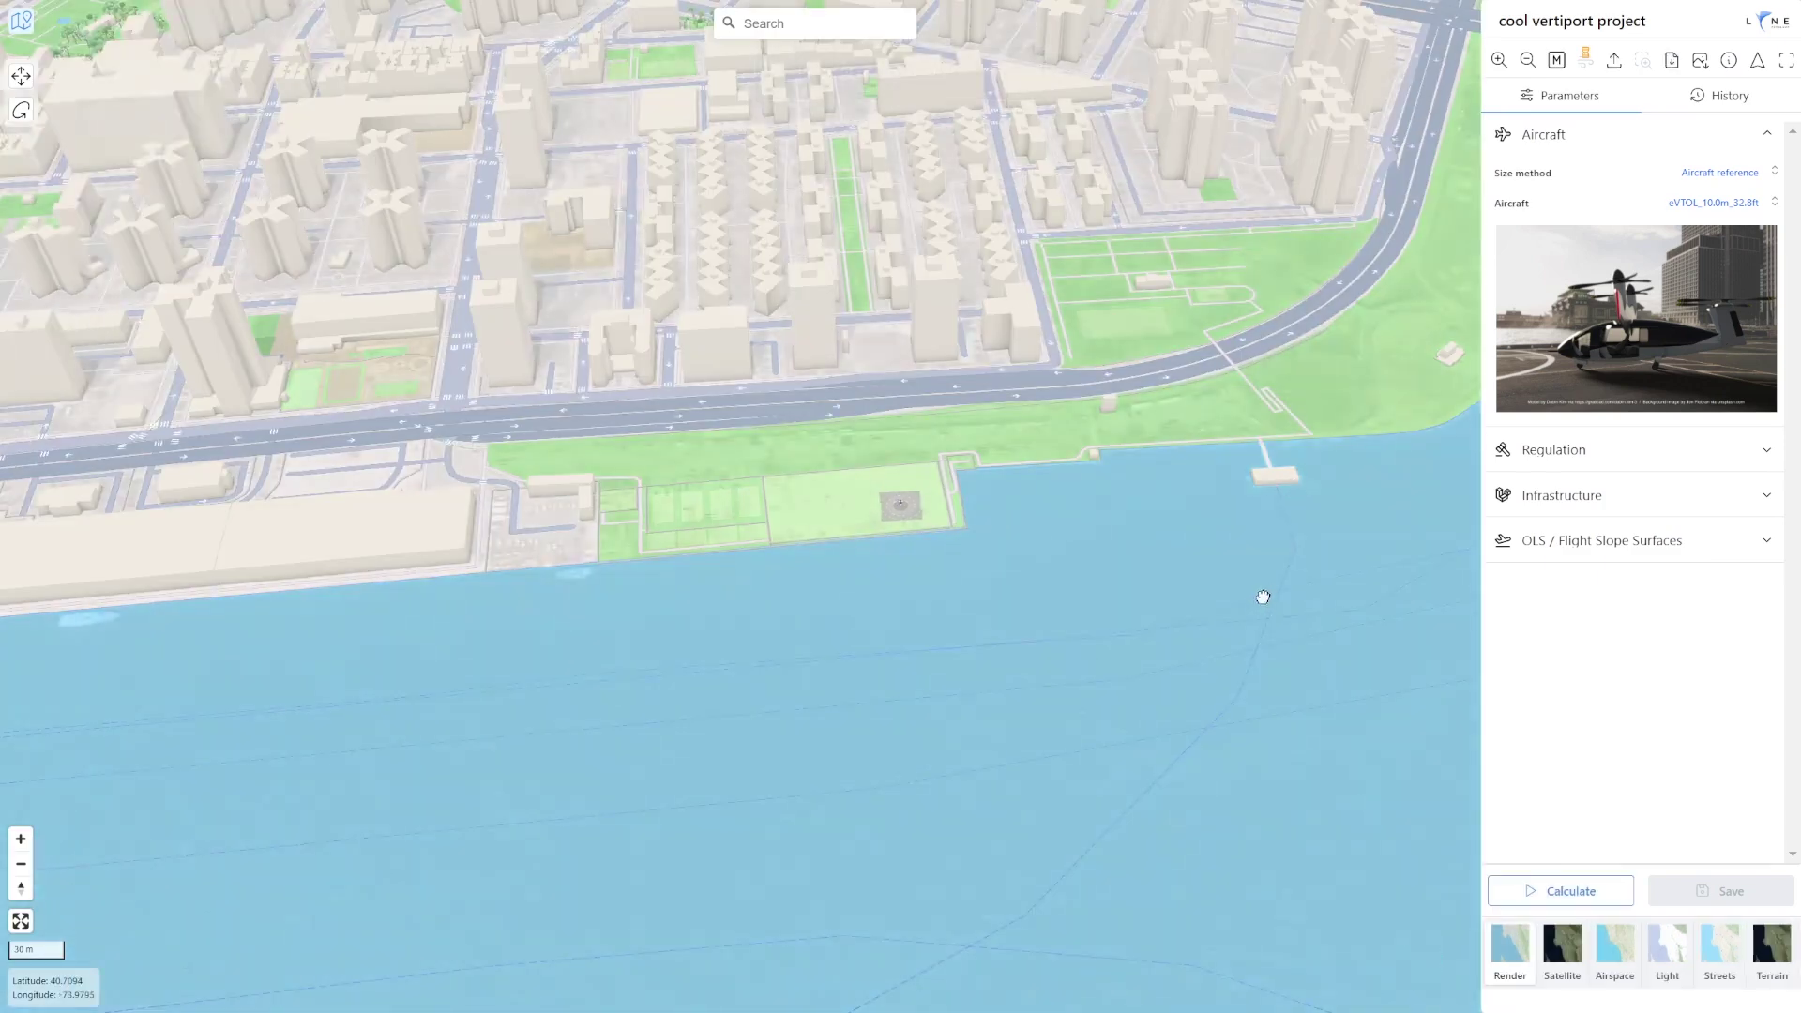
- Inspect the landing pad up close and set the reference aircraft to Lilium_13.9m_45.6ft
{"action": "right_click_drag", "start_coordinate": [1263, 598], "coordinate": [1208, 580]}
{"action": "scroll", "coordinate": [985, 425], "scroll_direction": "up", "scroll_amount": 3}
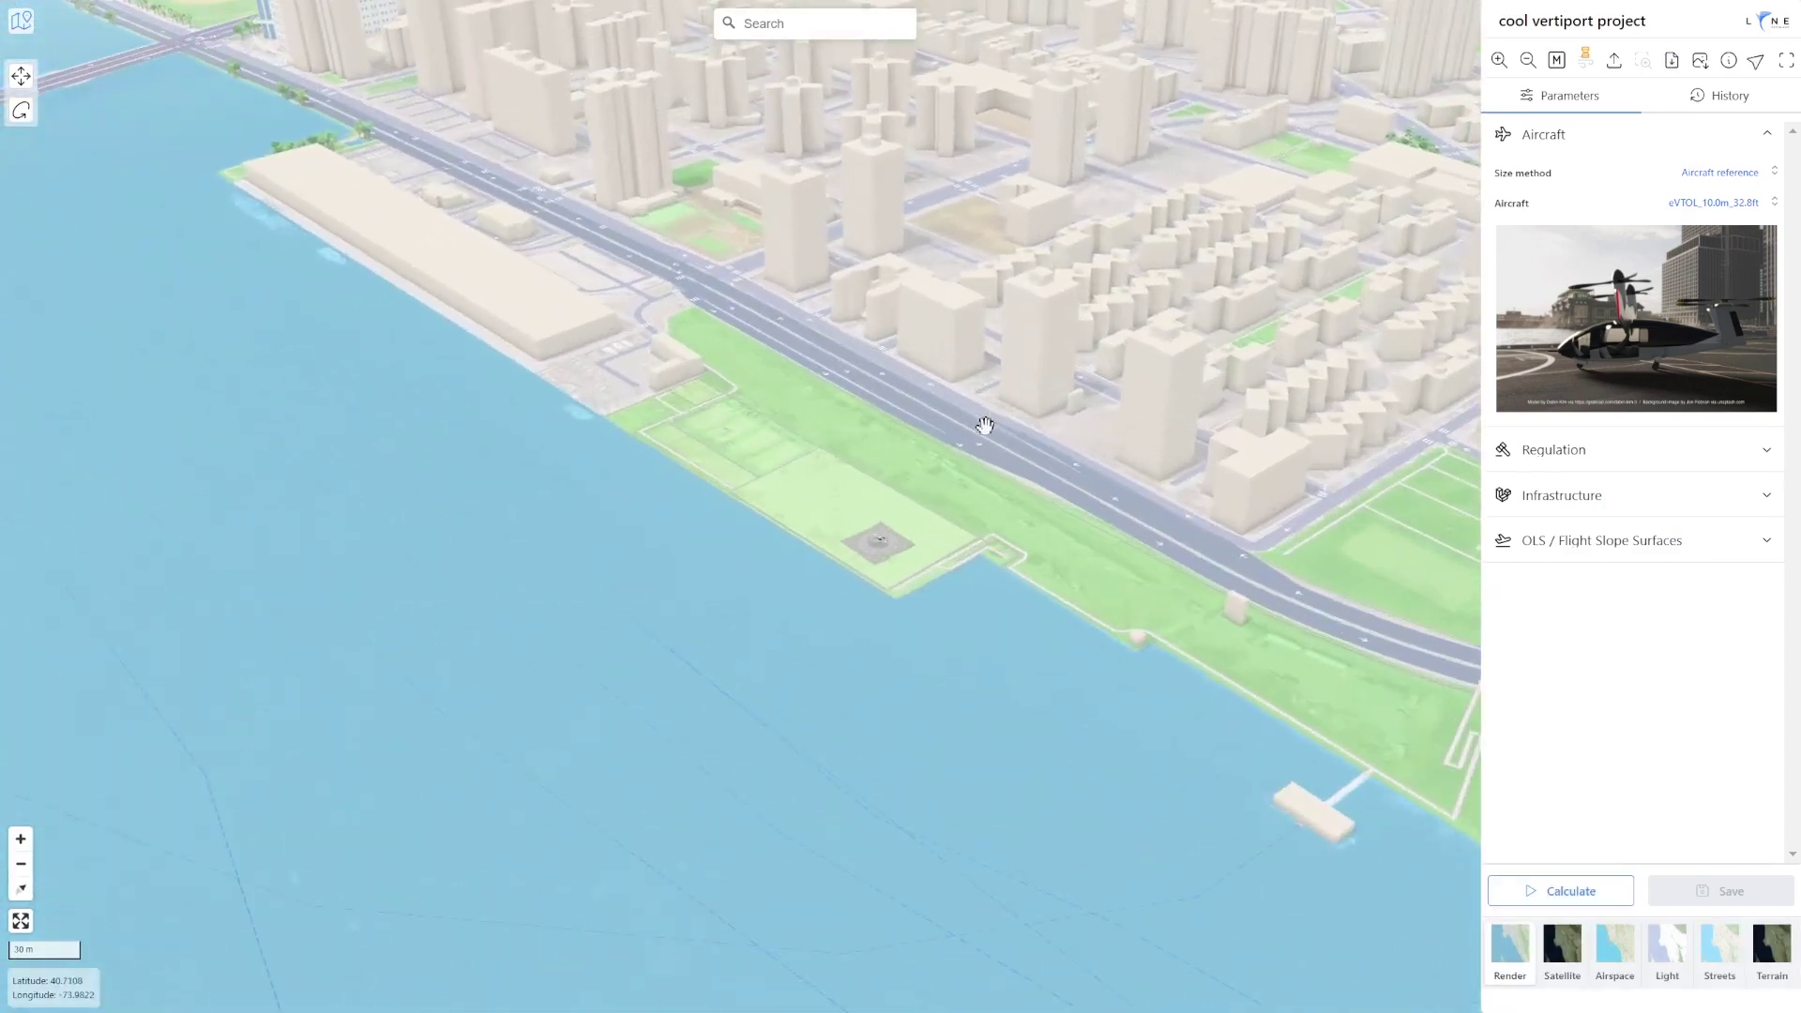
{"action": "scroll", "coordinate": [856, 679], "scroll_direction": "down", "scroll_amount": 6}
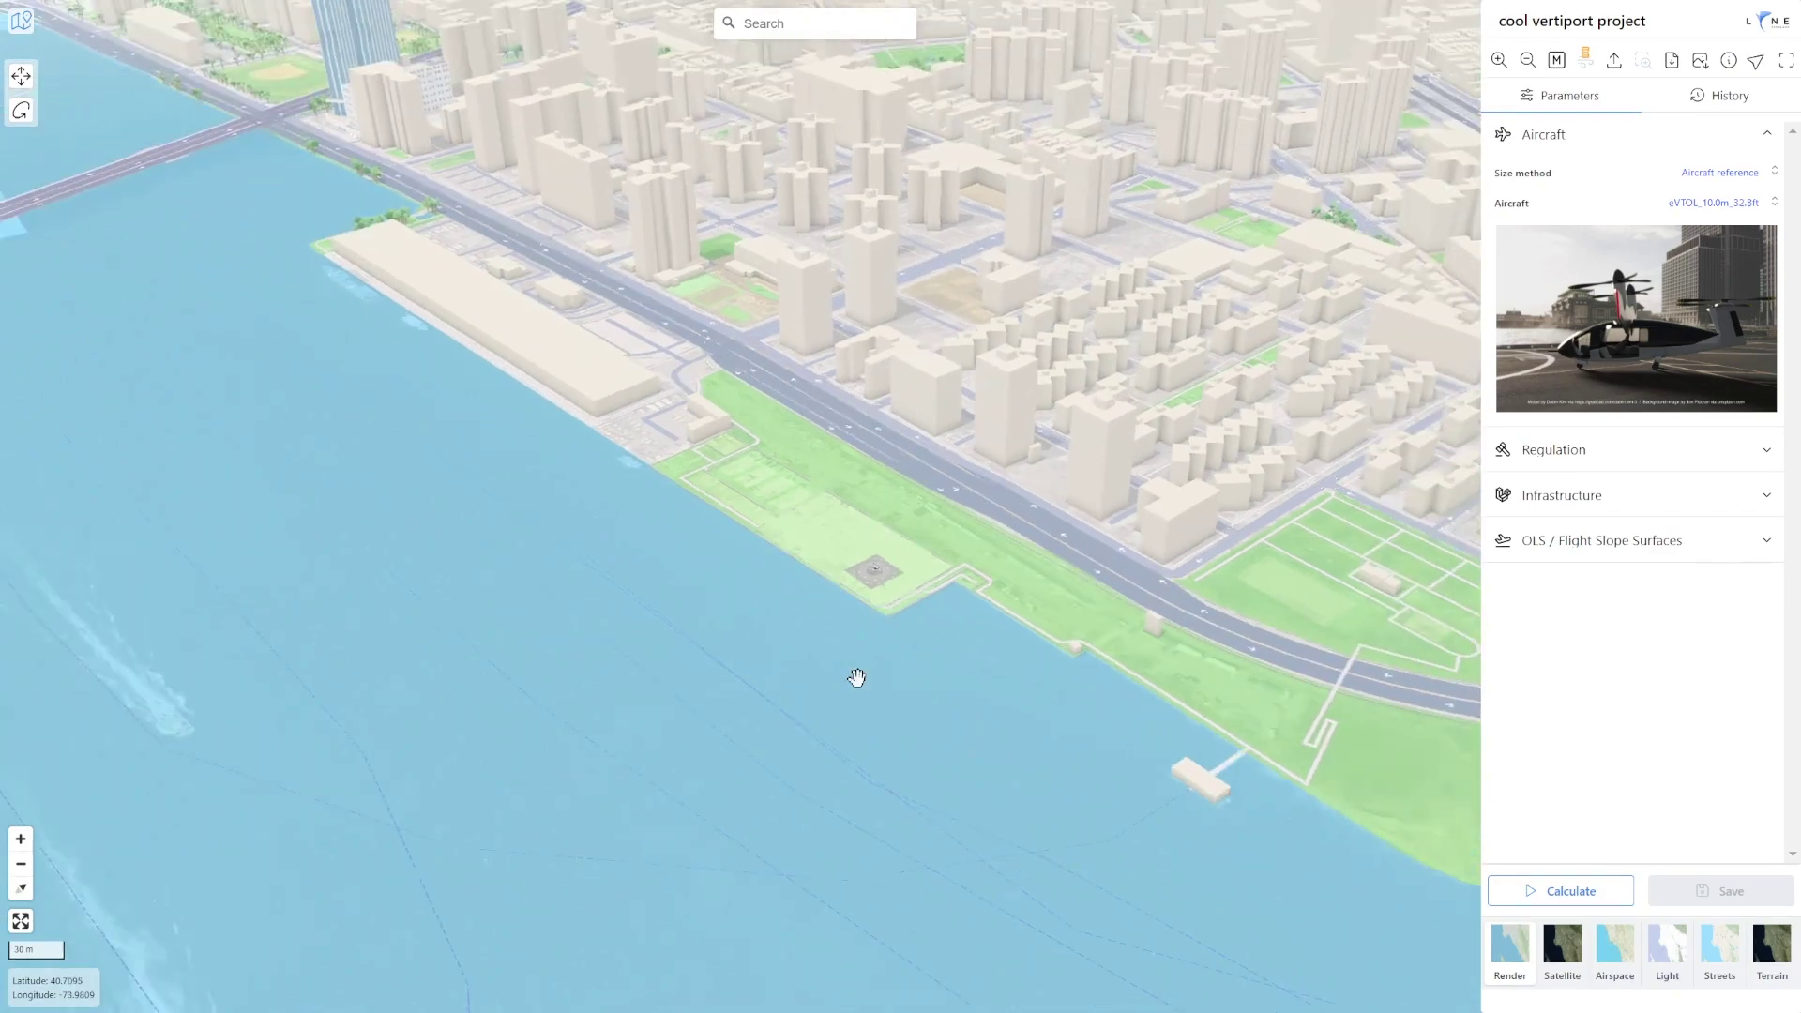
{"action": "mouse_move", "coordinate": [857, 679]}
{"action": "right_mouse_down"}
{"action": "mouse_move", "coordinate": [836, 661]}
{"action": "mouse_move", "coordinate": [875, 664]}
{"action": "right_mouse_up"}
{"action": "scroll", "coordinate": [930, 589], "scroll_direction": "up", "scroll_amount": 10}
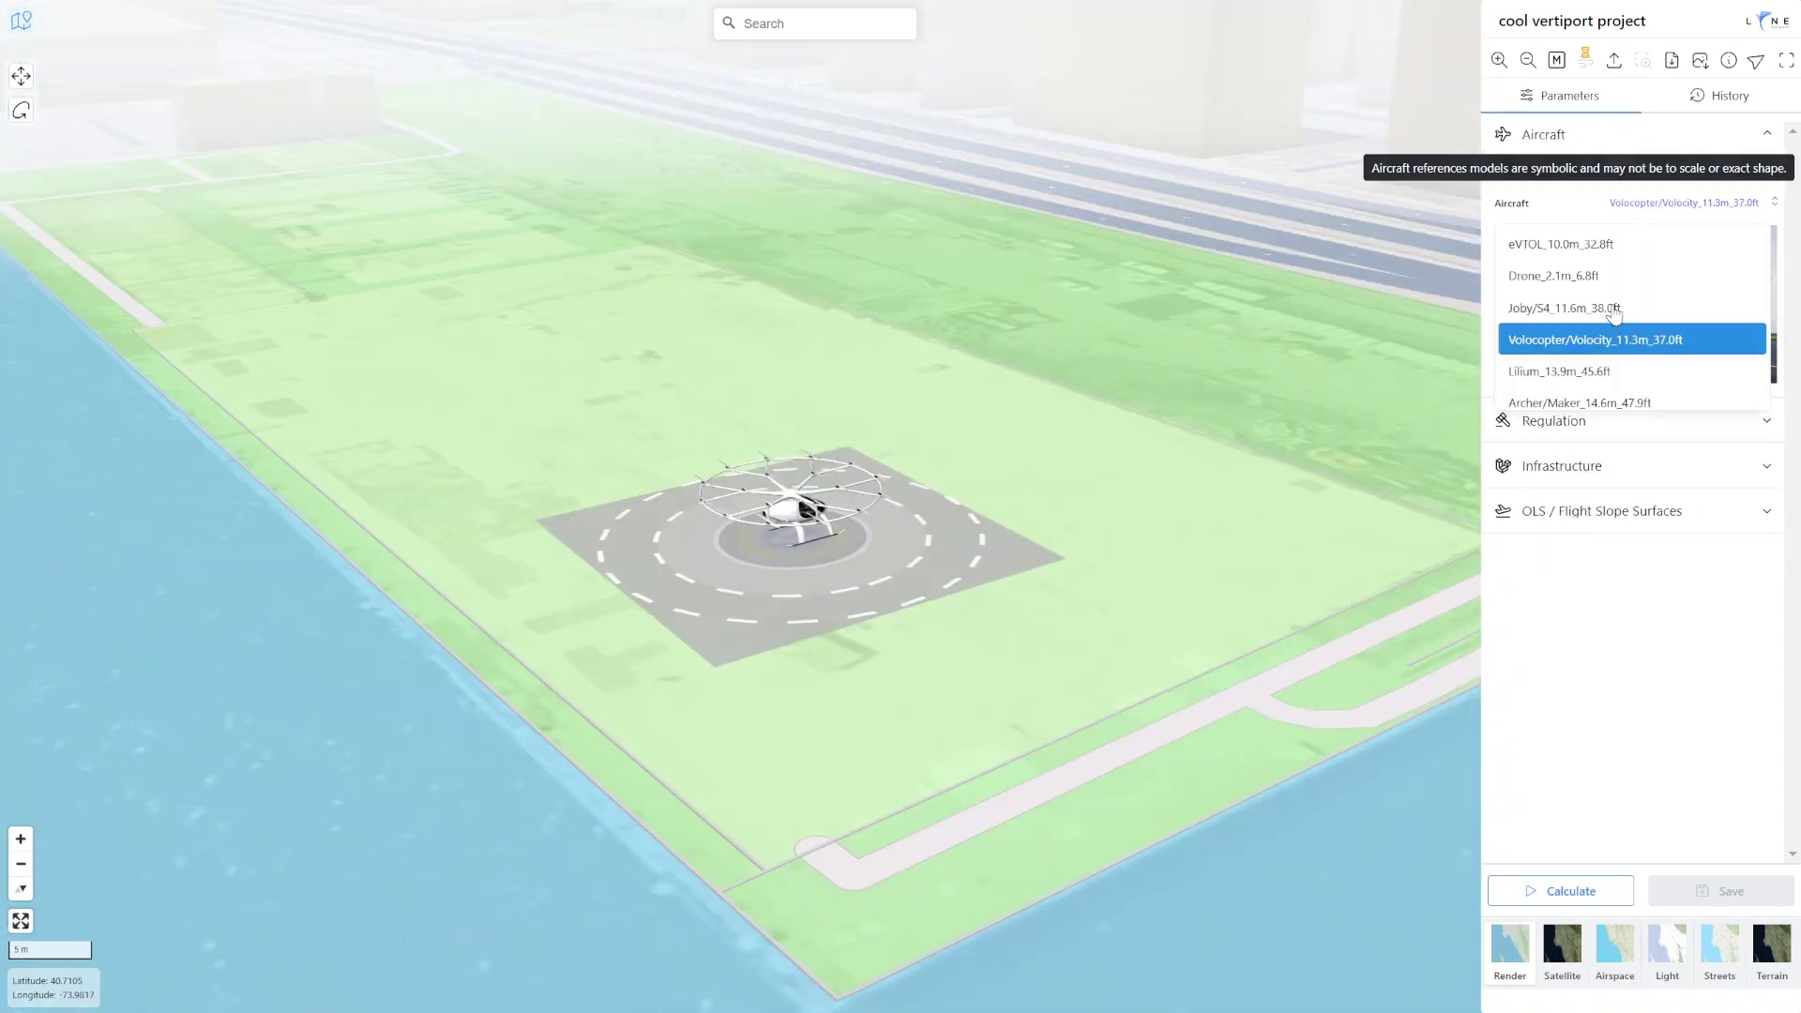
{"action": "left_click", "coordinate": [1592, 378]}
- Set the regulatory framework to USA - FAA - EB No.105,VP Design and recalculate the vertiport
{"action": "left_click", "coordinate": [1532, 435]}
{"action": "left_click", "coordinate": [1696, 227]}
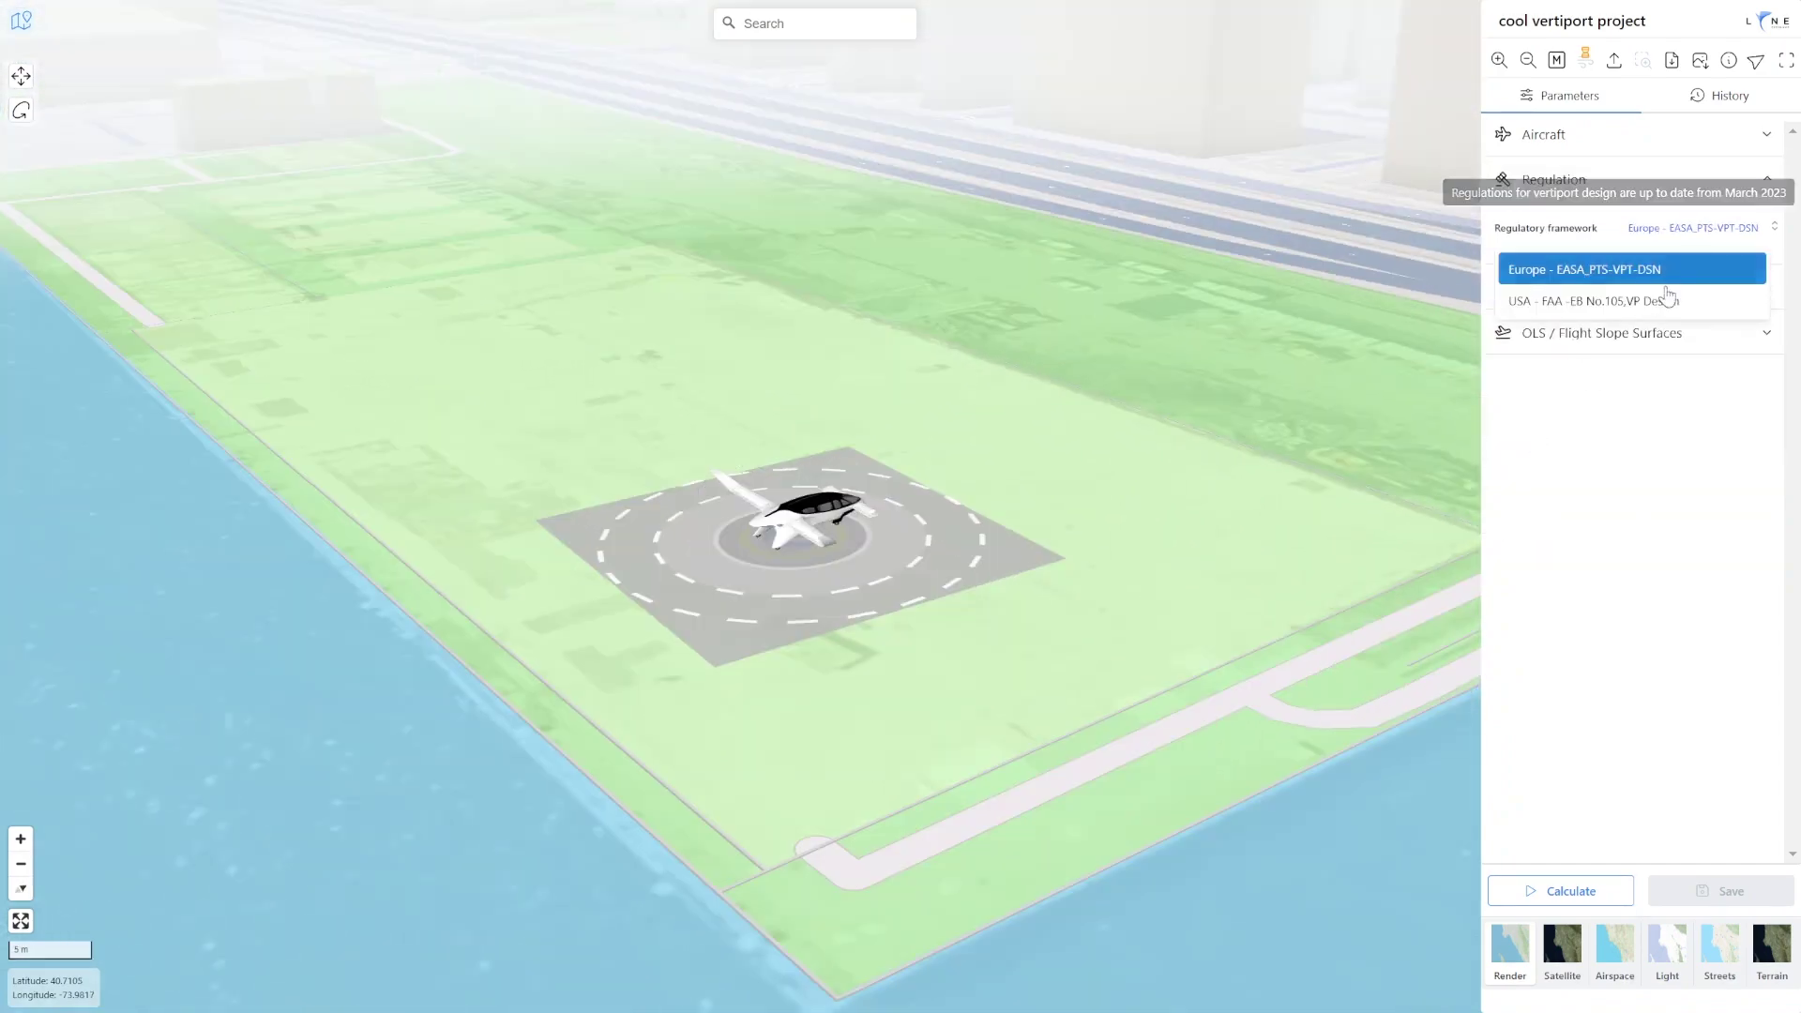
{"action": "left_click", "coordinate": [1660, 294]}
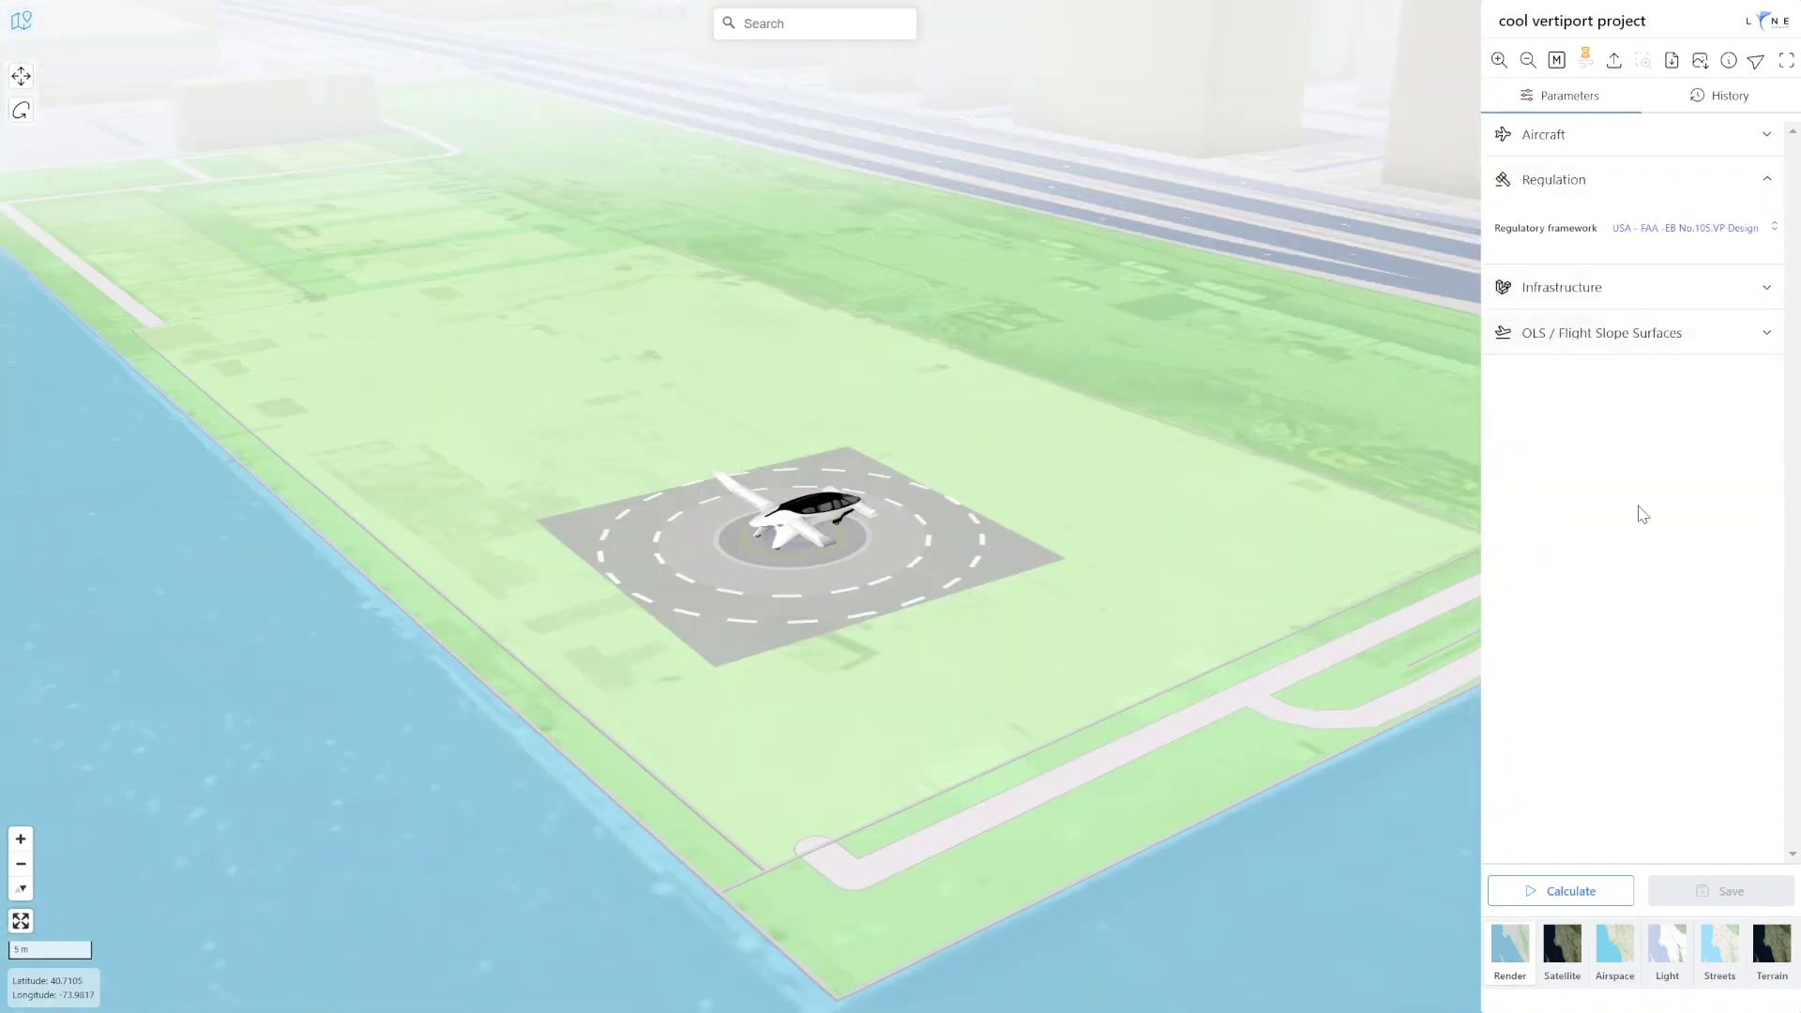
{"action": "left_click", "coordinate": [1565, 891]}
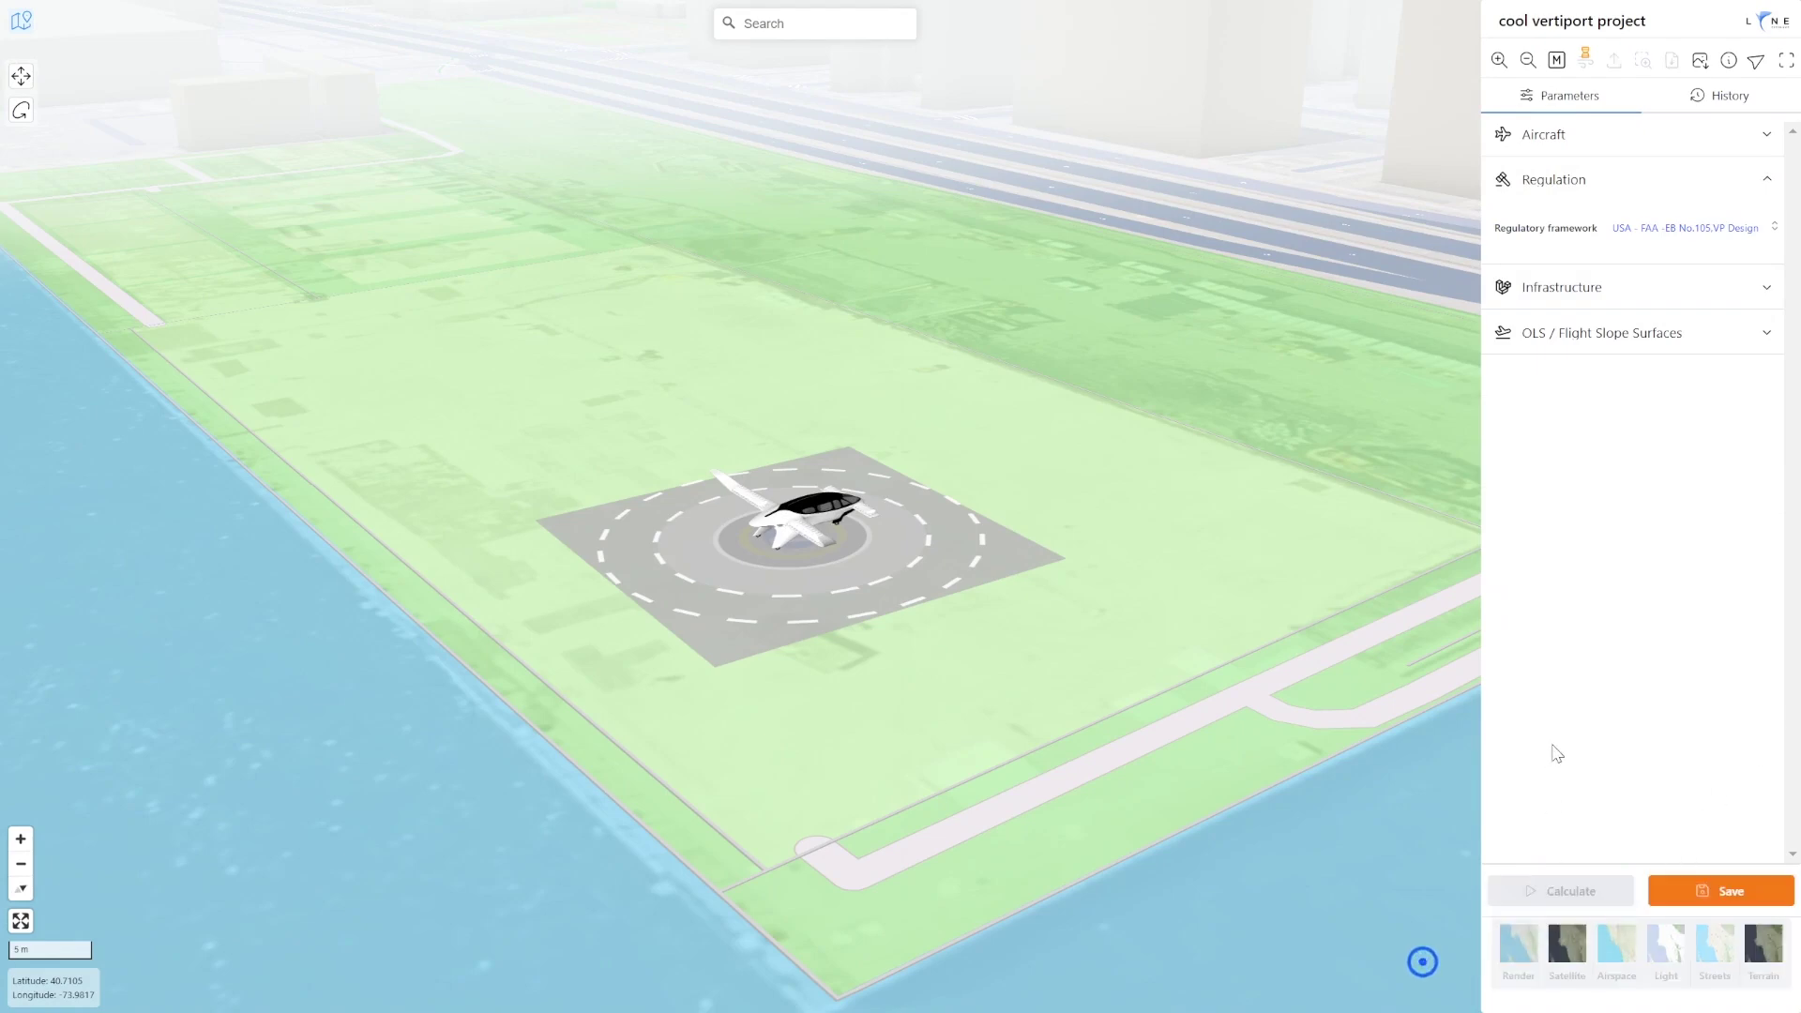
- Enable the infrastructure addition with 3 parking stands and a terminal, and recalculate the vertiport
{"action": "left_click", "coordinate": [1581, 299]}
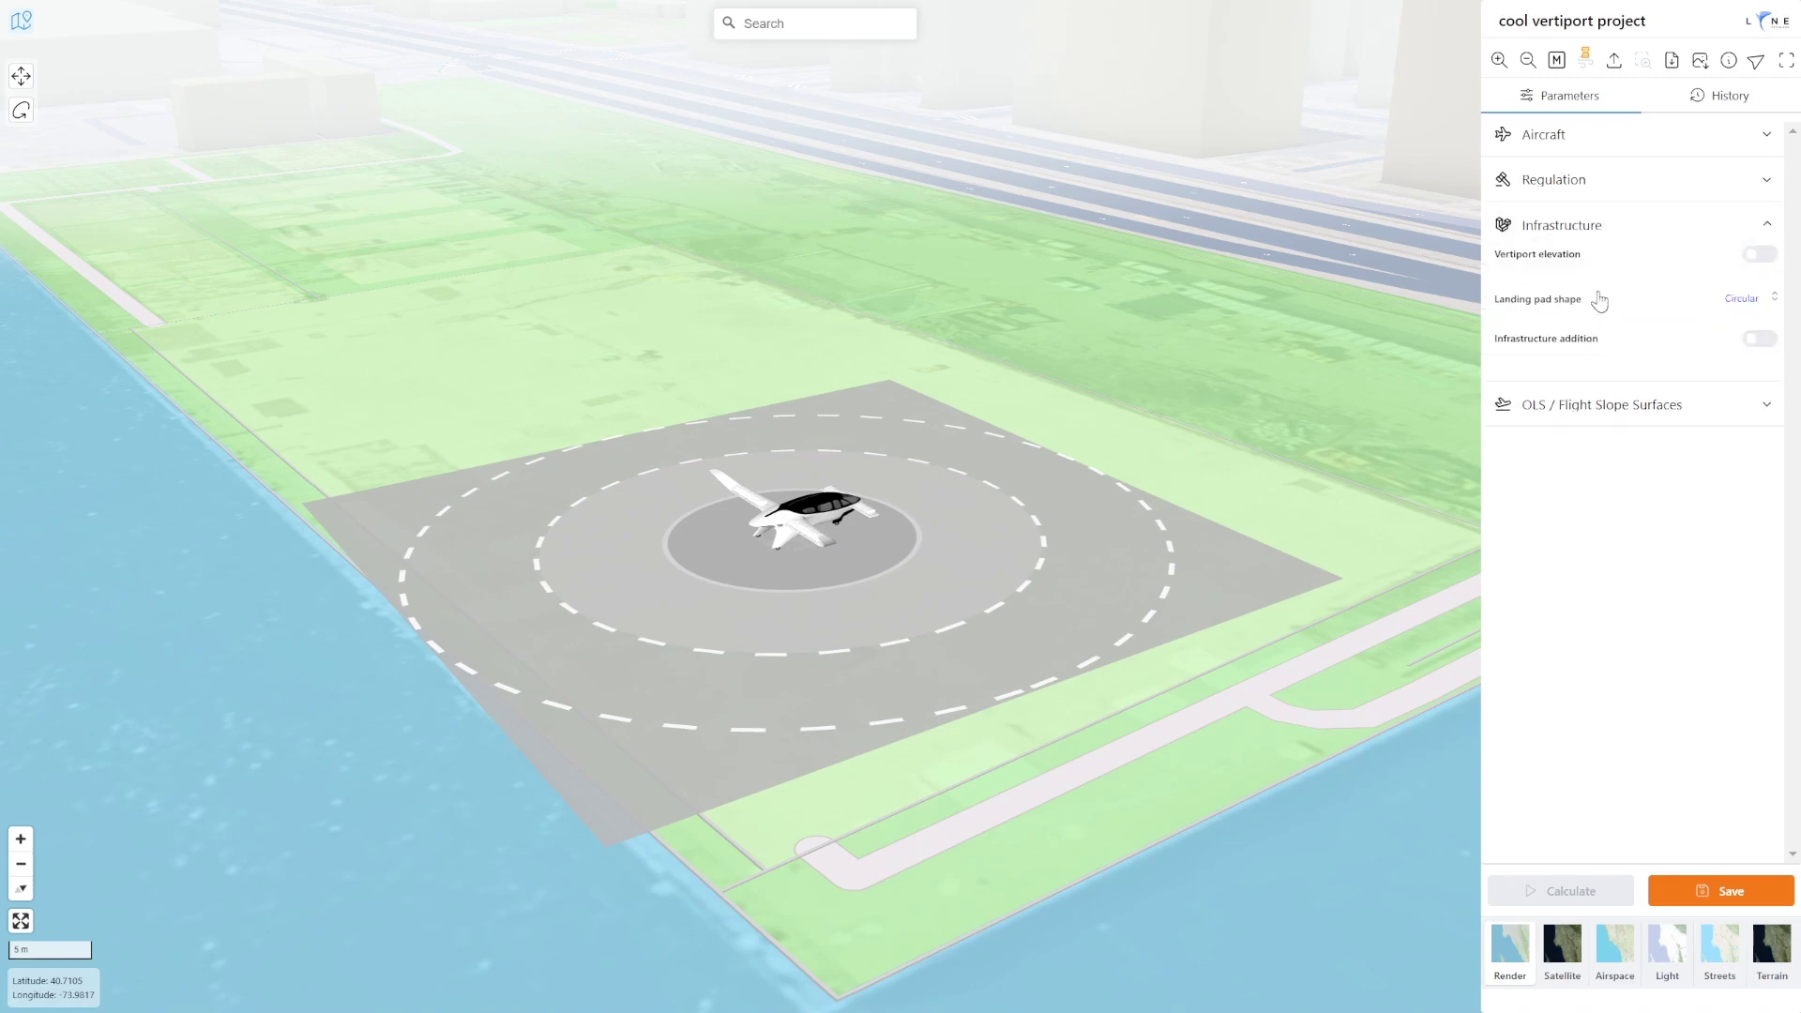
{"action": "left_click", "coordinate": [1760, 339]}
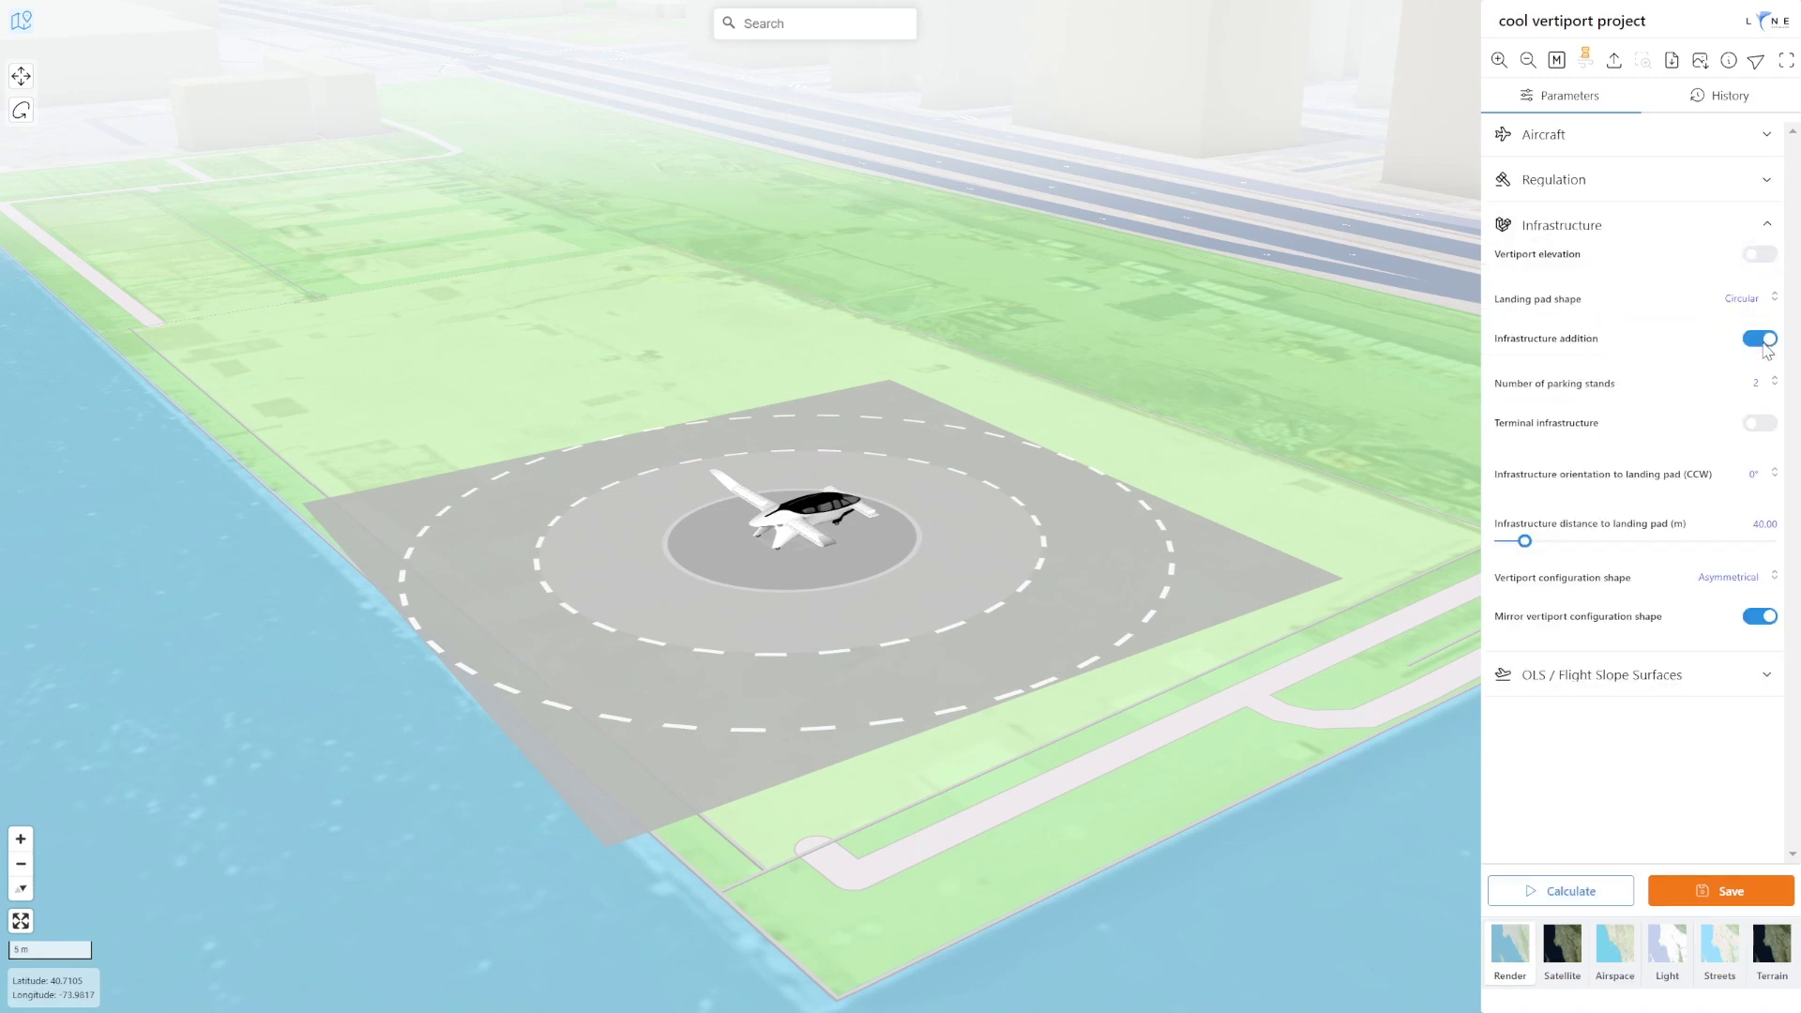
{"action": "left_click", "coordinate": [1762, 391]}
{"action": "left_click", "coordinate": [1681, 482]}
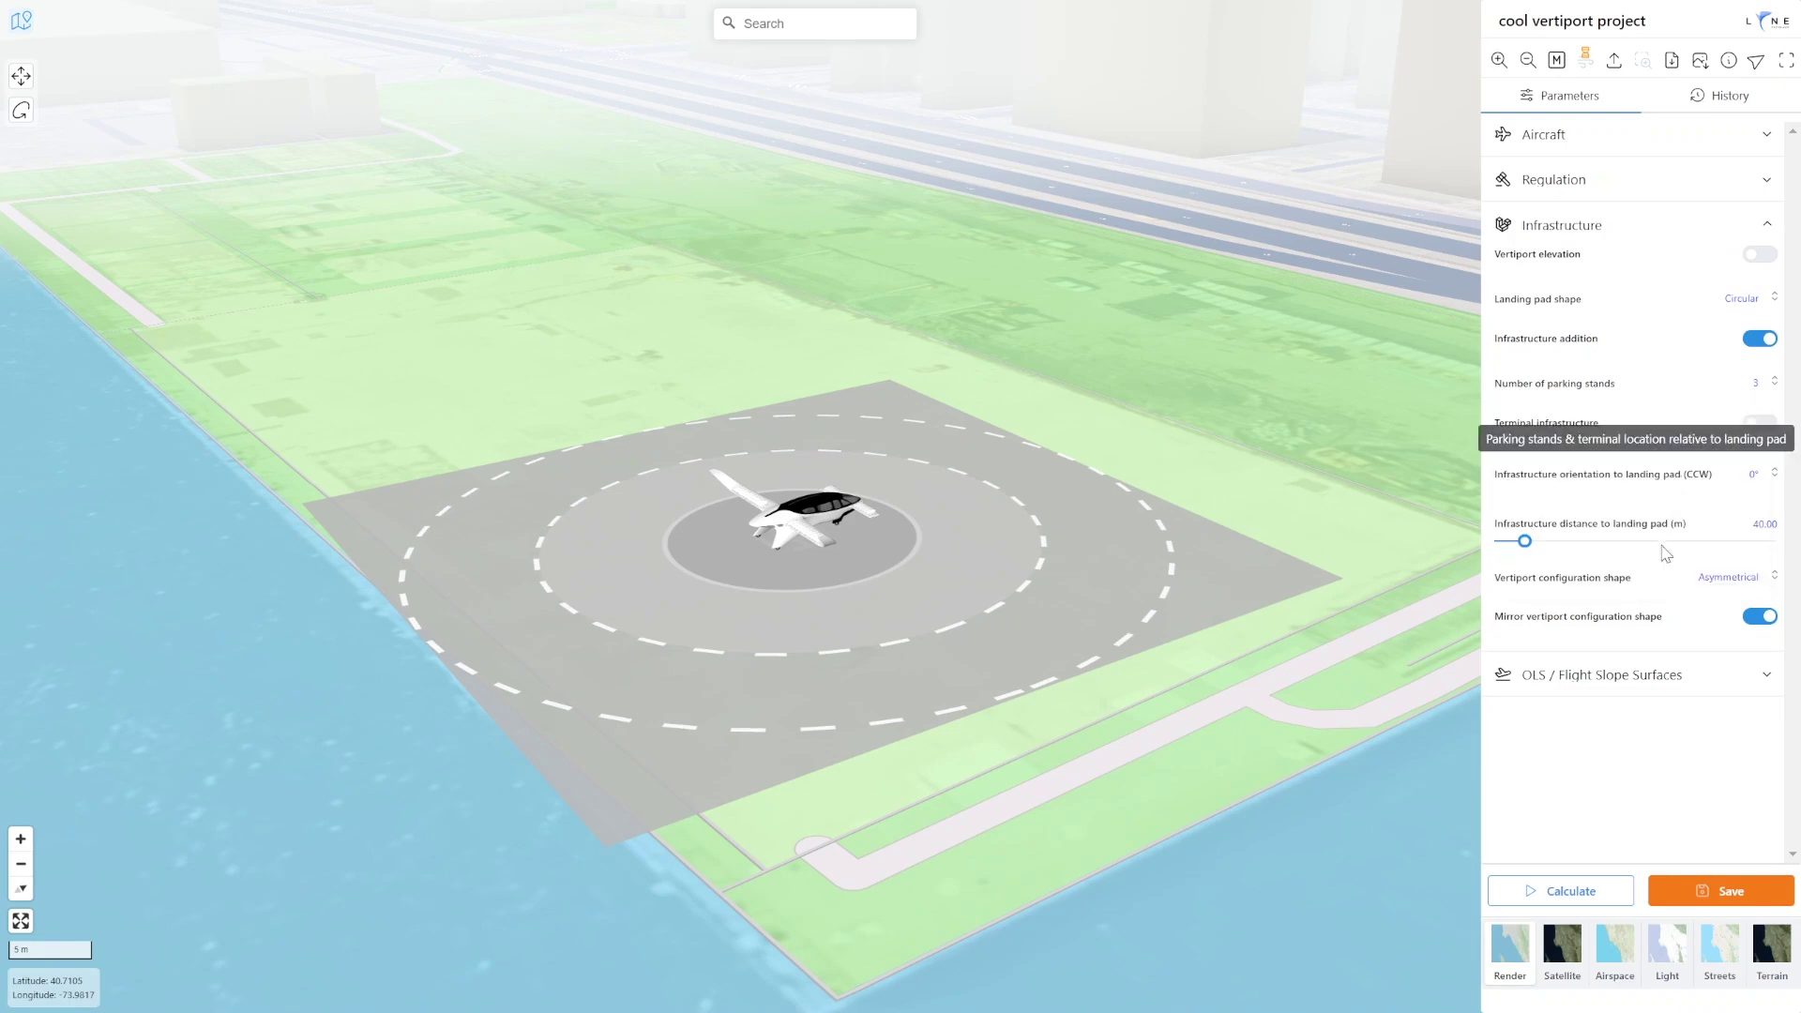
{"action": "left_click", "coordinate": [1755, 424]}
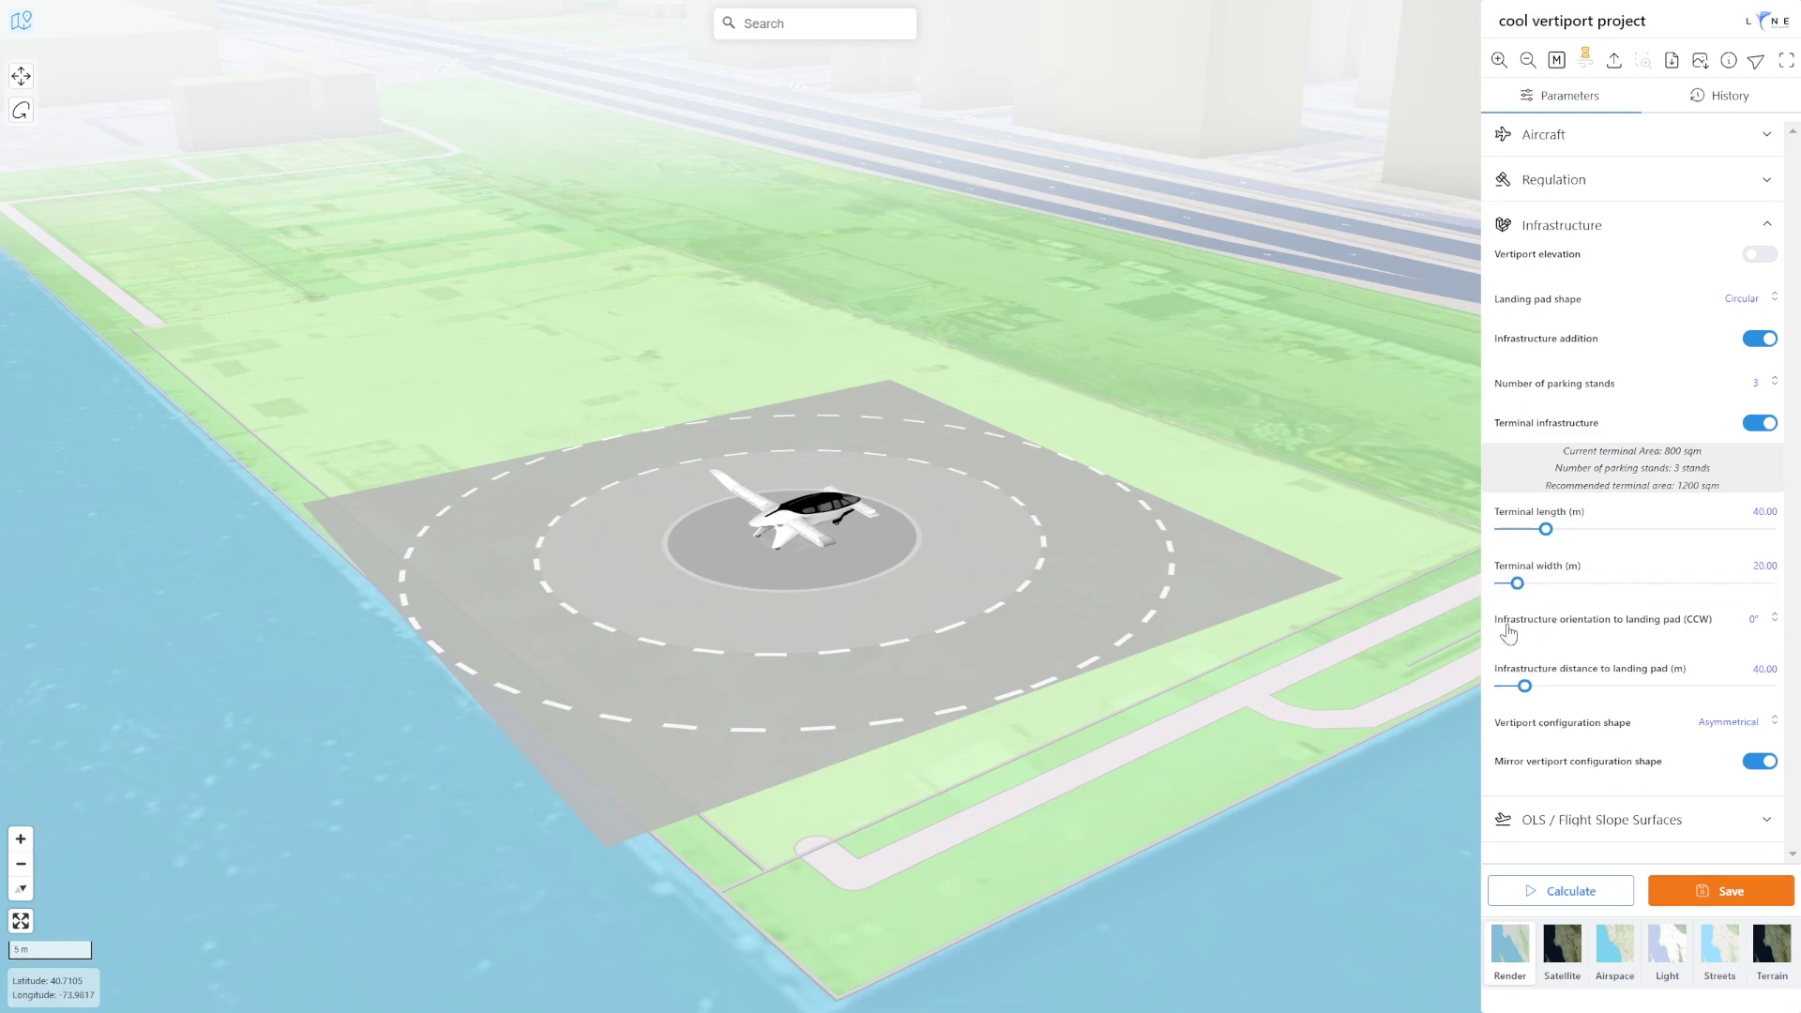
{"action": "left_click", "coordinate": [1558, 891]}
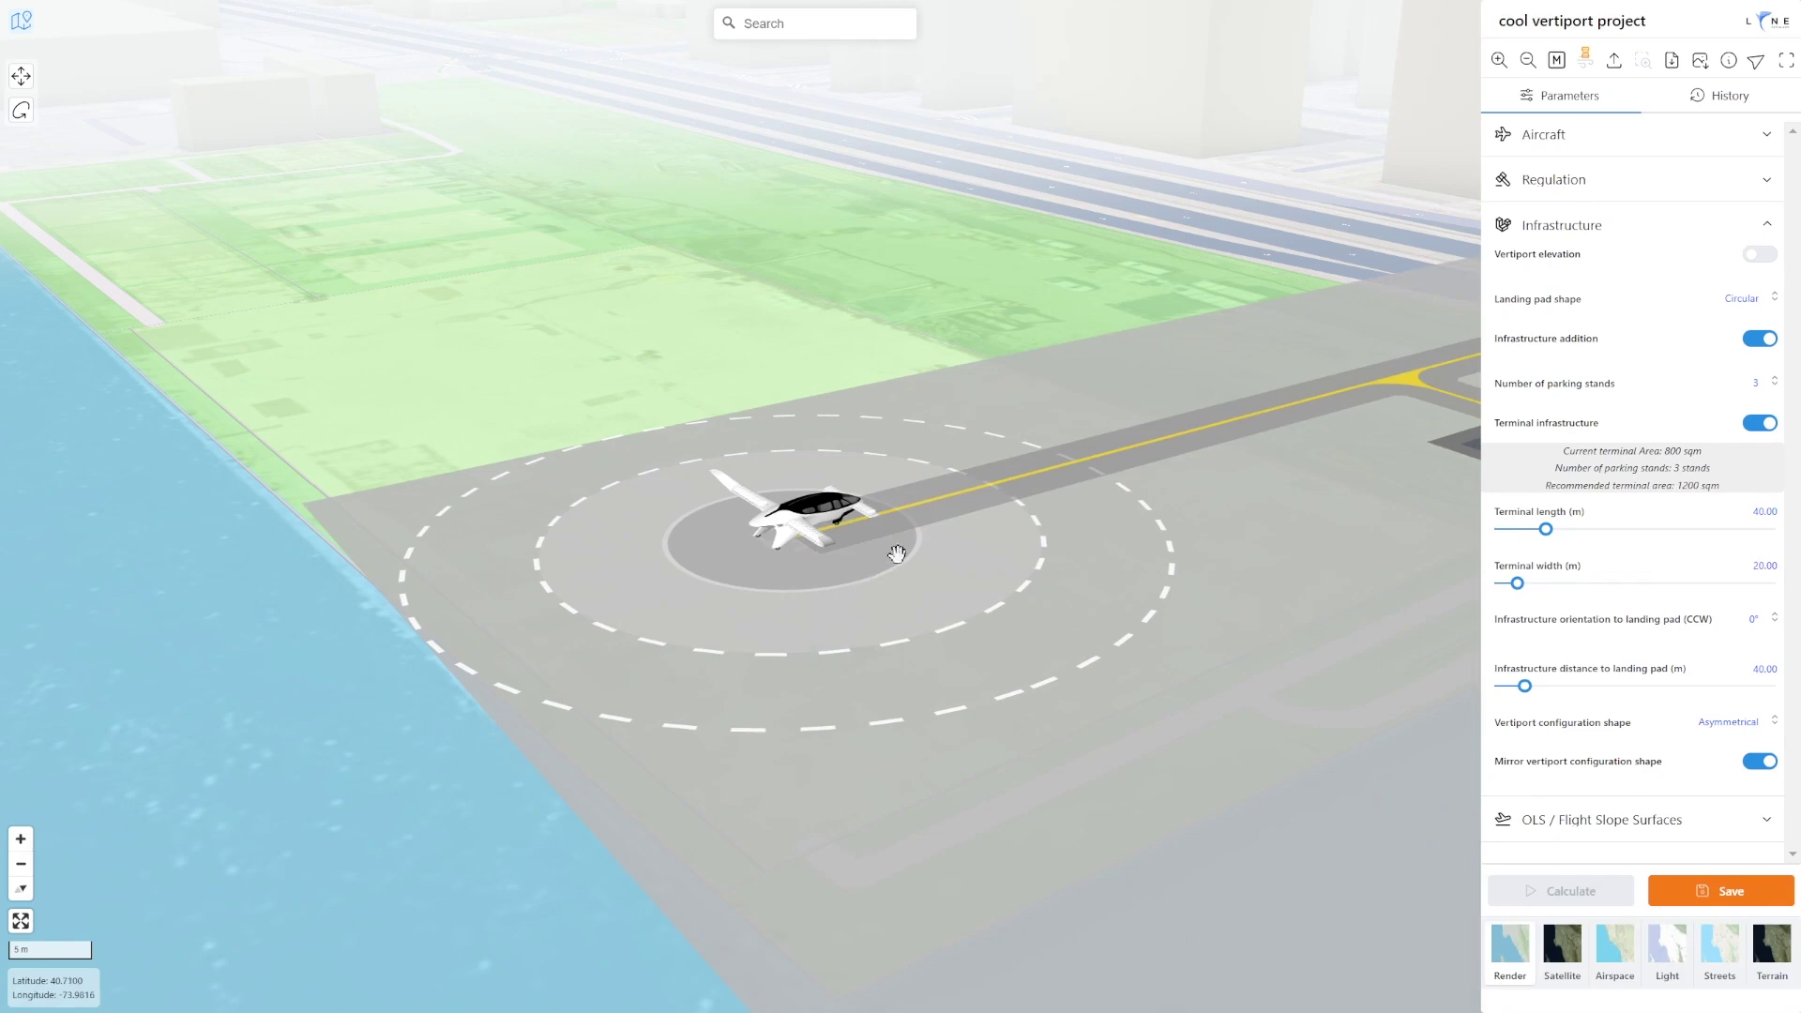
- Set the terminal length to 20 m and its width to 45 m, and recalculate the vertiport
{"action": "scroll", "coordinate": [897, 553], "scroll_direction": "down", "scroll_amount": 5}
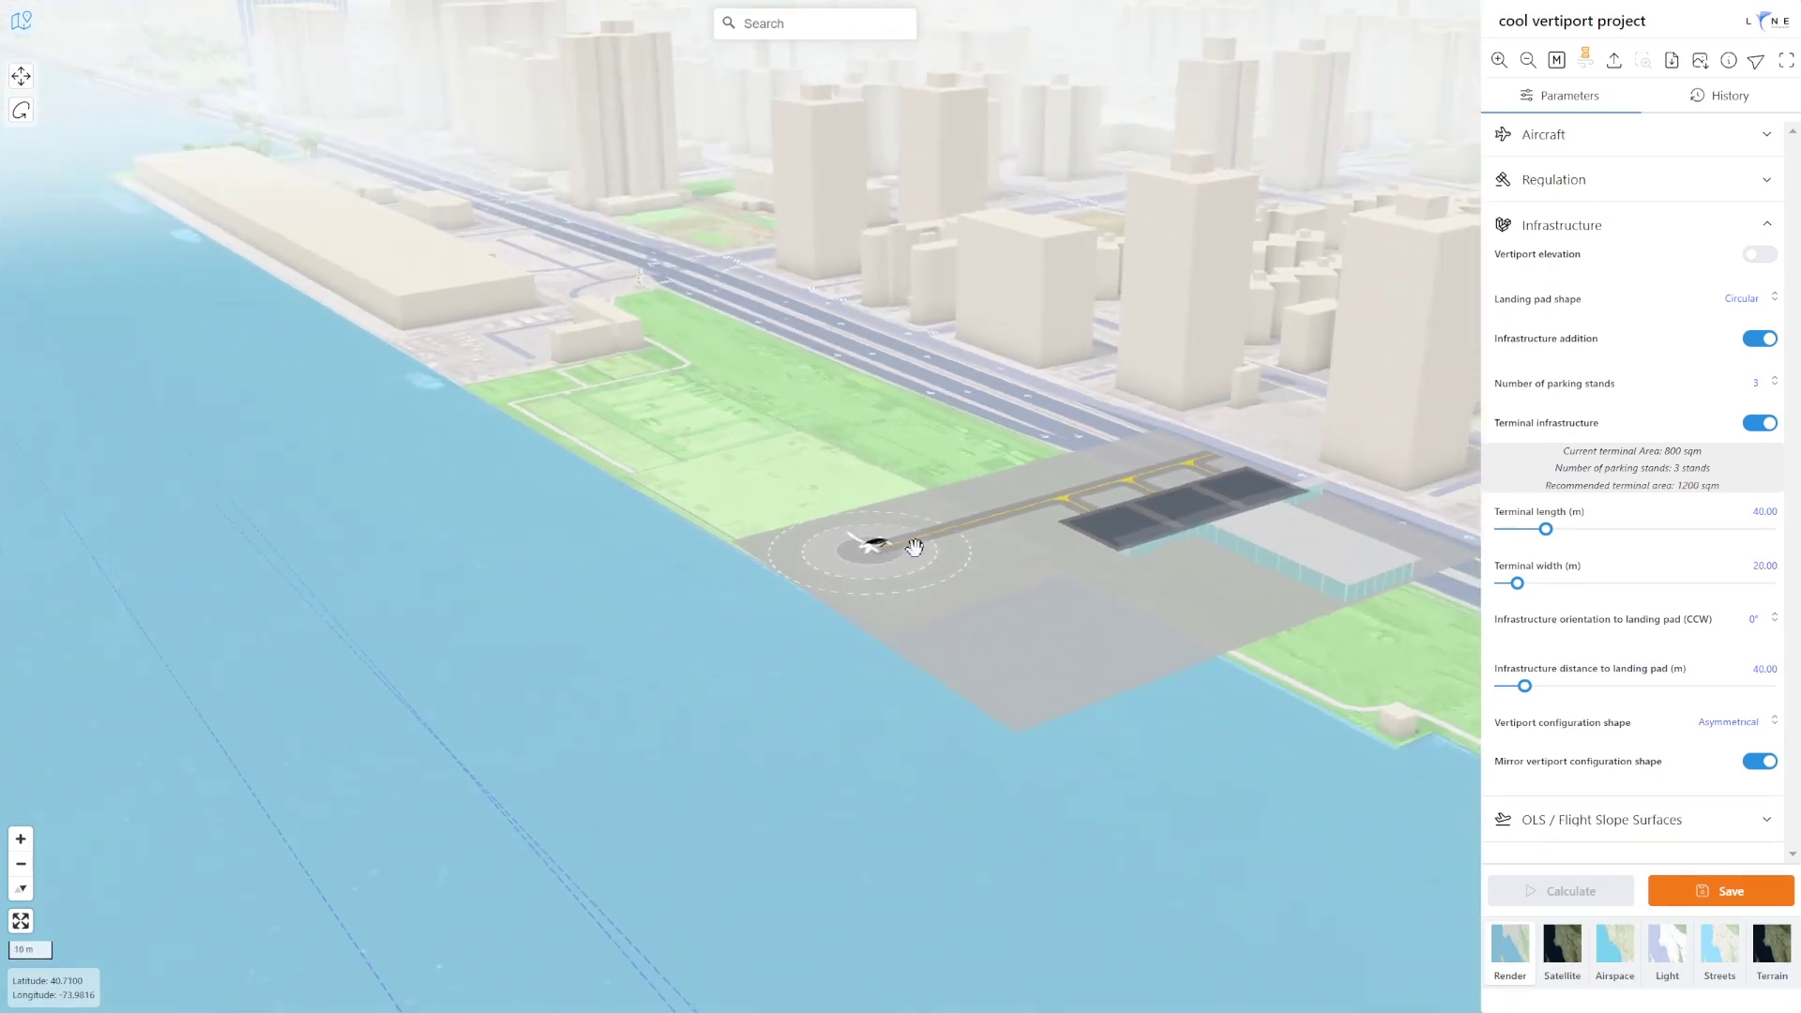
{"action": "left_click_drag", "start_coordinate": [1113, 619], "coordinate": [976, 690]}
{"action": "left_click", "coordinate": [1525, 583]}
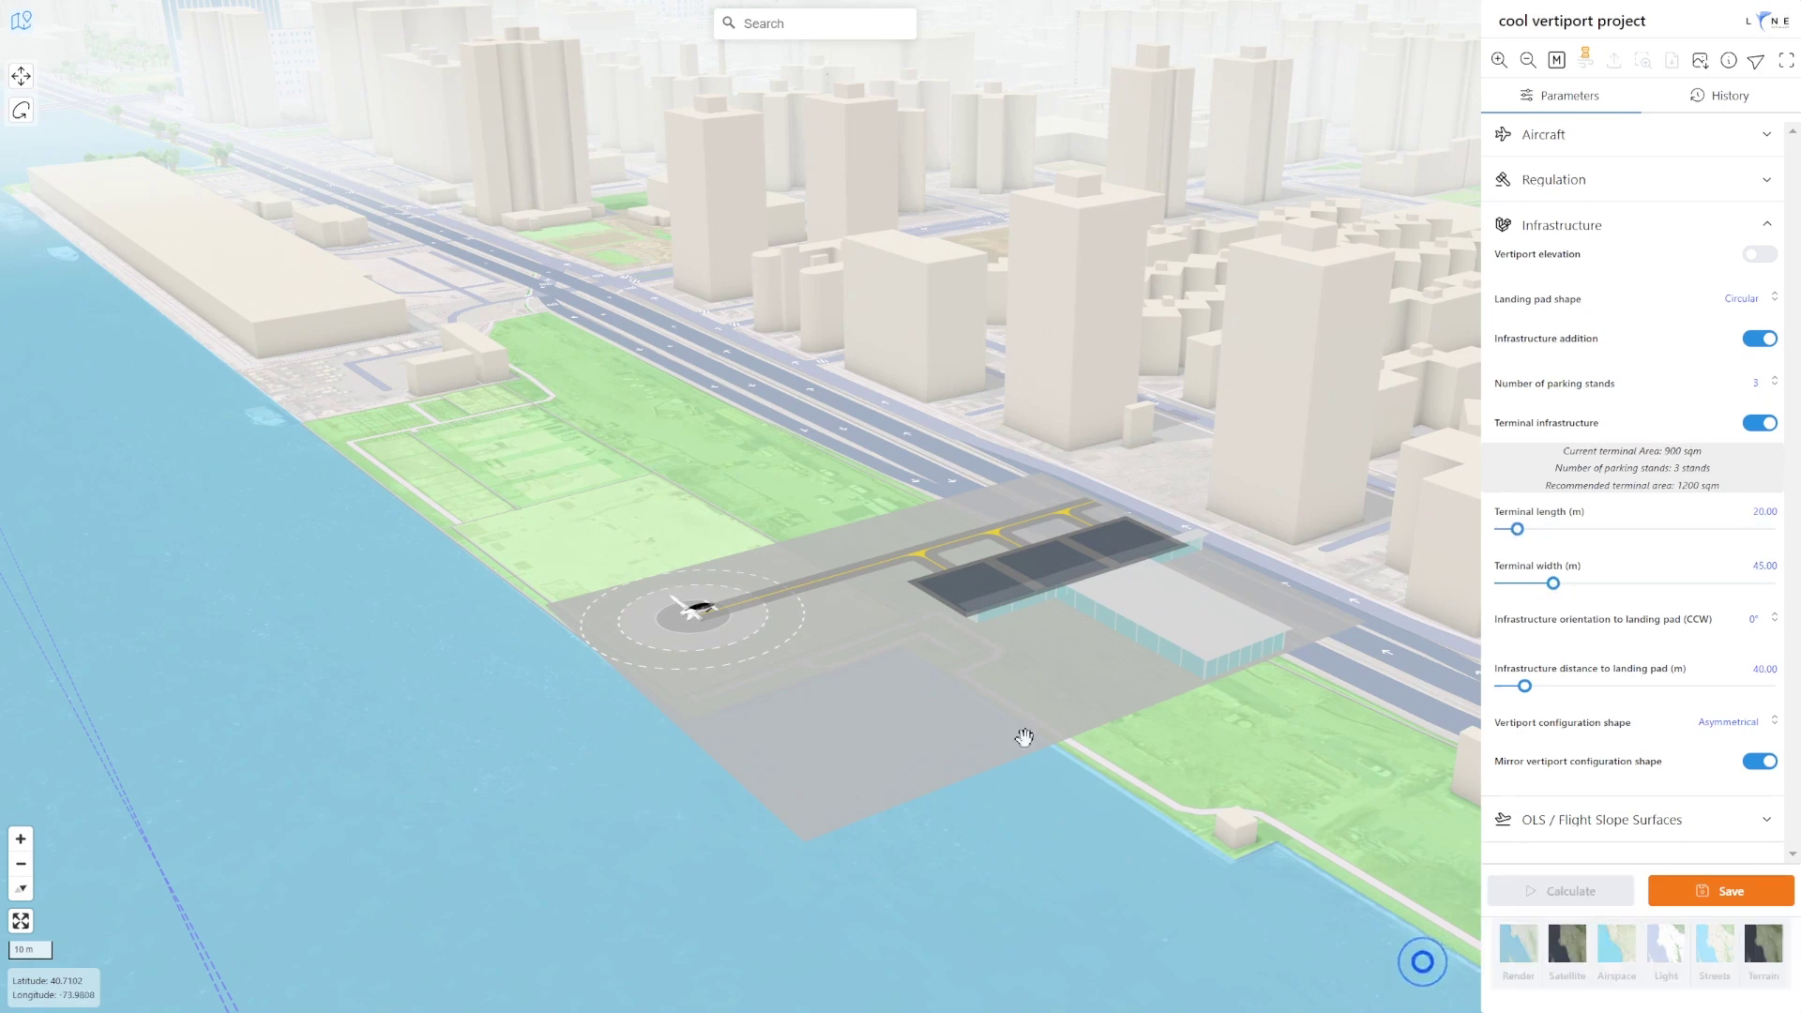
- Align the view to north, rotate the vertiport counterclockwise parallel to the shoreline, and move it slightly inland onto the waterfront lawn
{"action": "left_click", "coordinate": [1756, 60]}
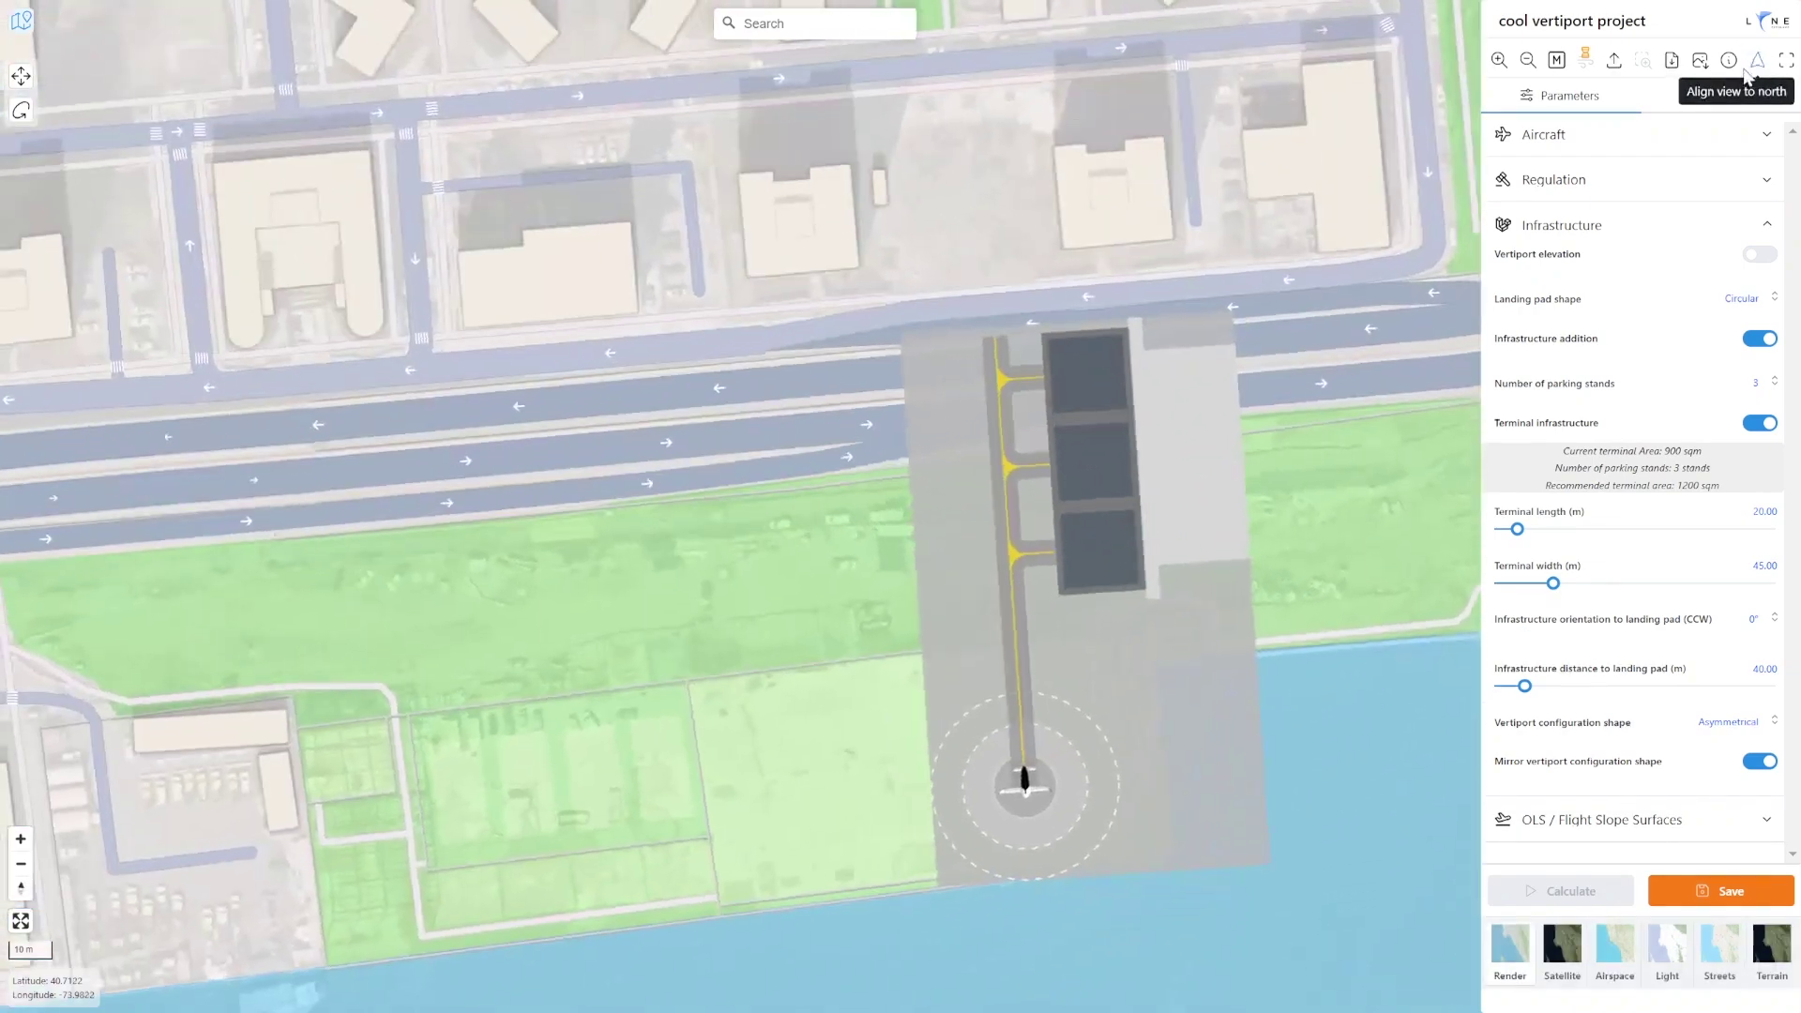
{"action": "left_click", "coordinate": [20, 110]}
{"action": "left_click", "coordinate": [64, 128]}
{"action": "left_click_drag", "start_coordinate": [64, 130], "coordinate": [110, 129]}
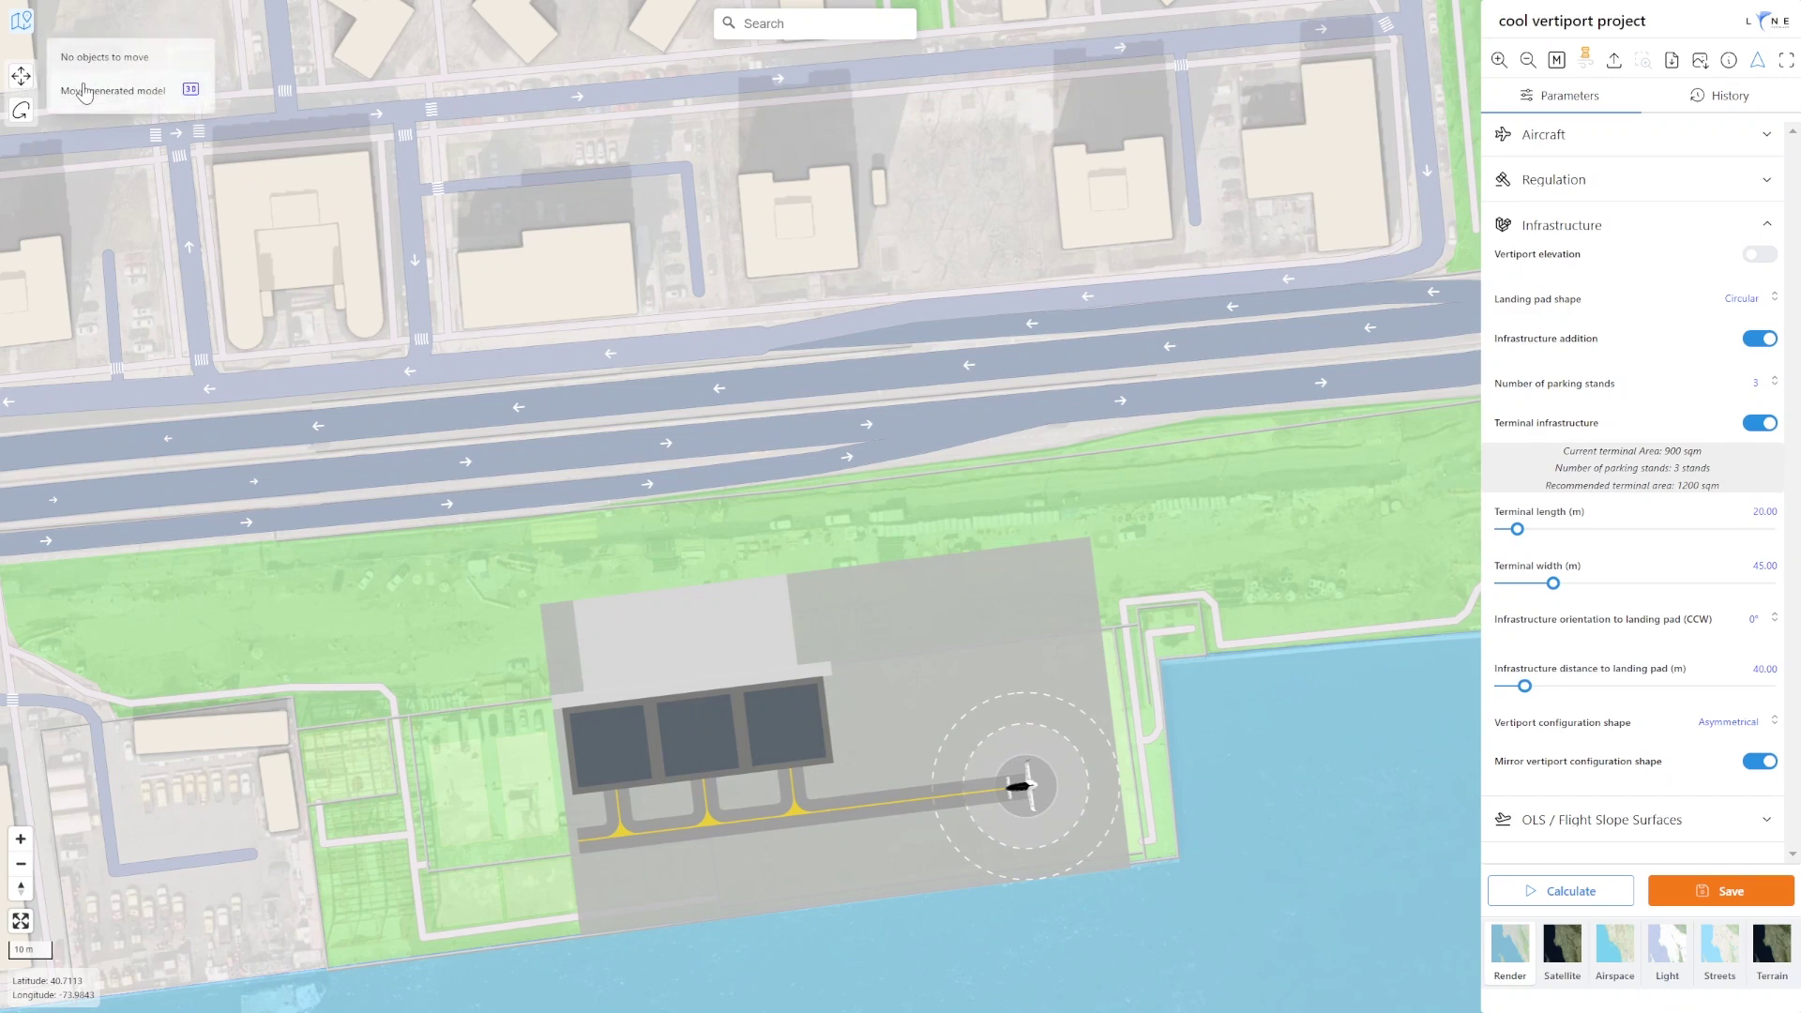
{"action": "mouse_move", "coordinate": [1027, 786]}
{"action": "left_mouse_down"}
{"action": "mouse_move", "coordinate": [1071, 746]}
{"action": "mouse_move", "coordinate": [1039, 763]}
{"action": "left_mouse_up"}
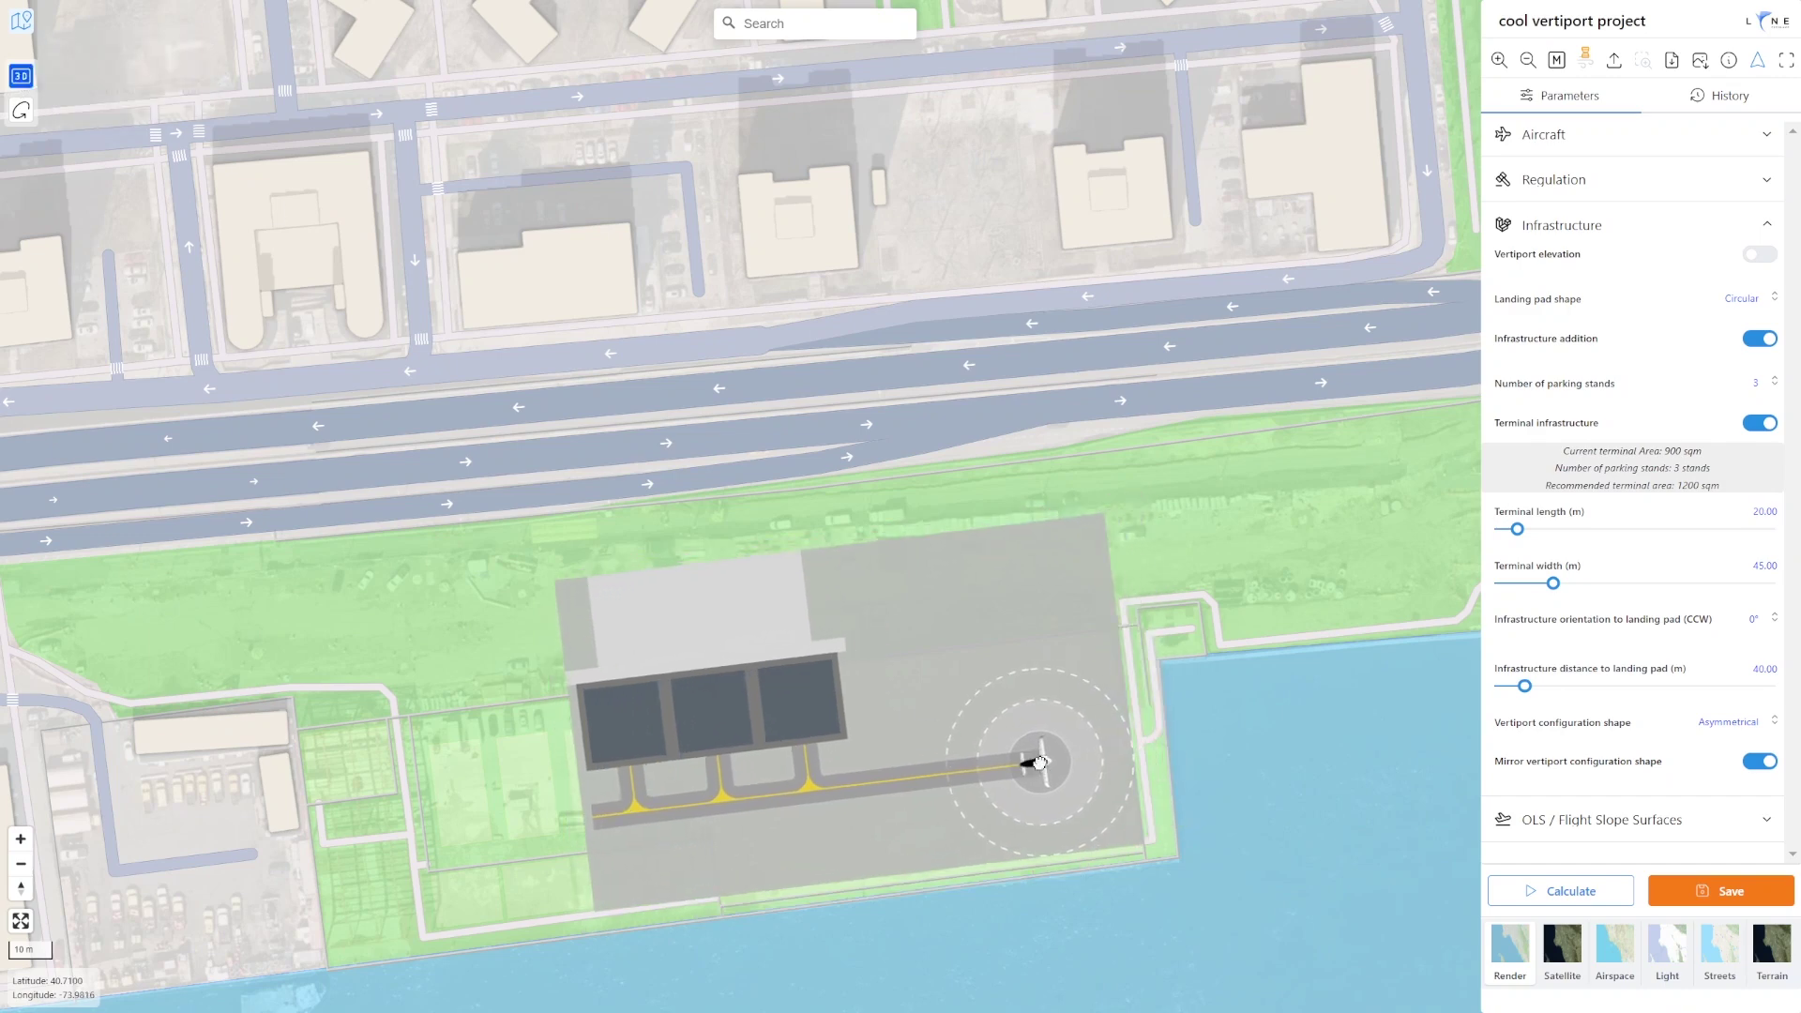
{"action": "left_click", "coordinate": [20, 75]}
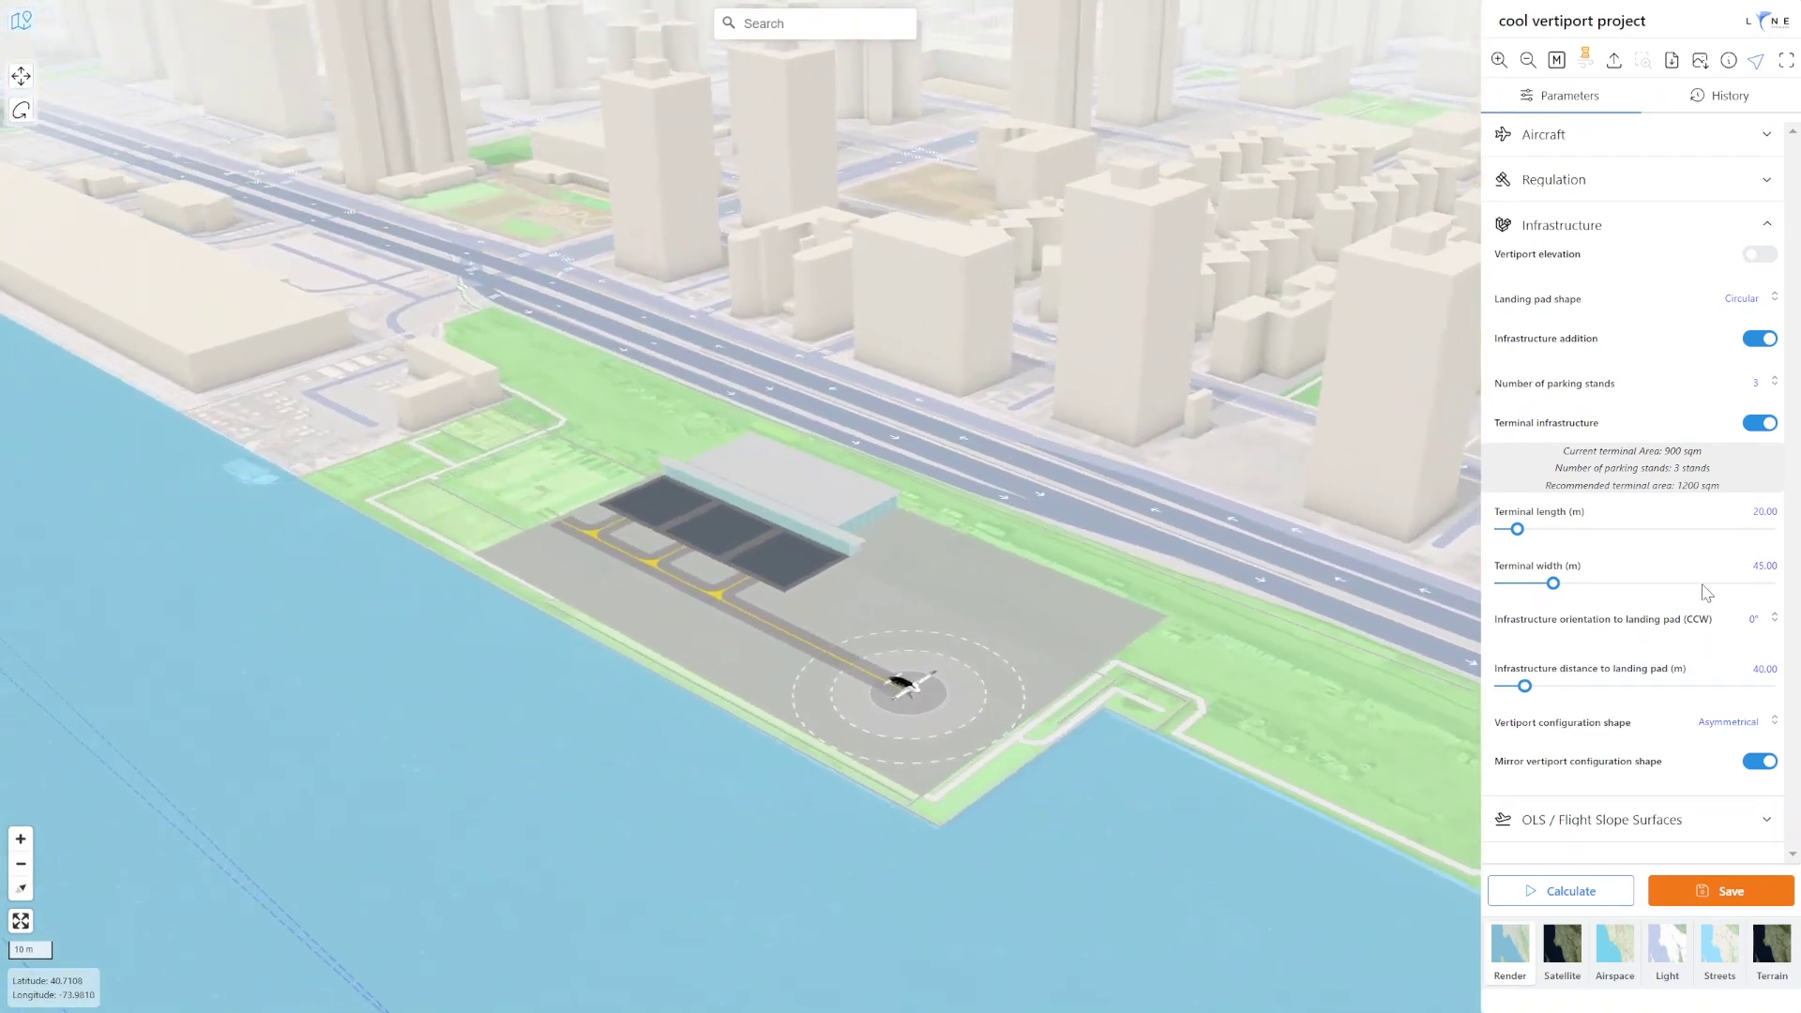
- Enable the OLS/flight slope surfaces and the vertiport reference protractor, and recalculate to inspect the slopes against the nearby buildings
{"action": "left_click", "coordinate": [1686, 821]}
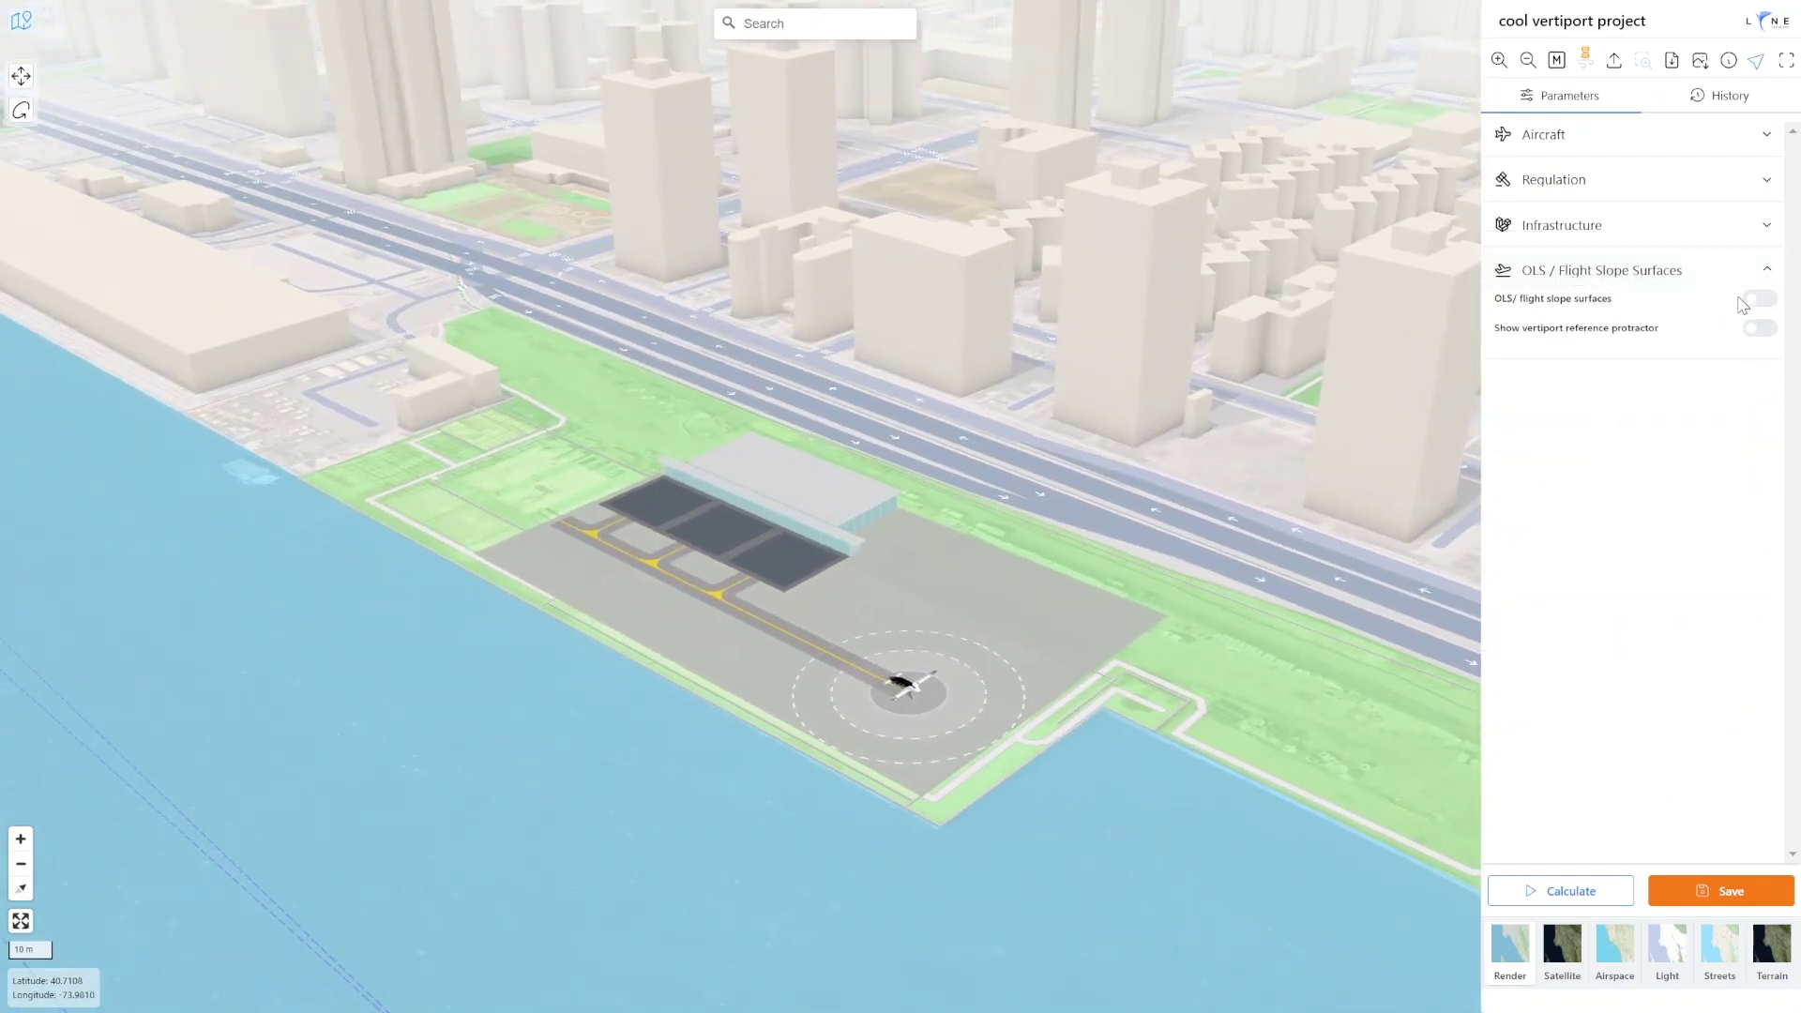
{"action": "left_click", "coordinate": [1761, 299]}
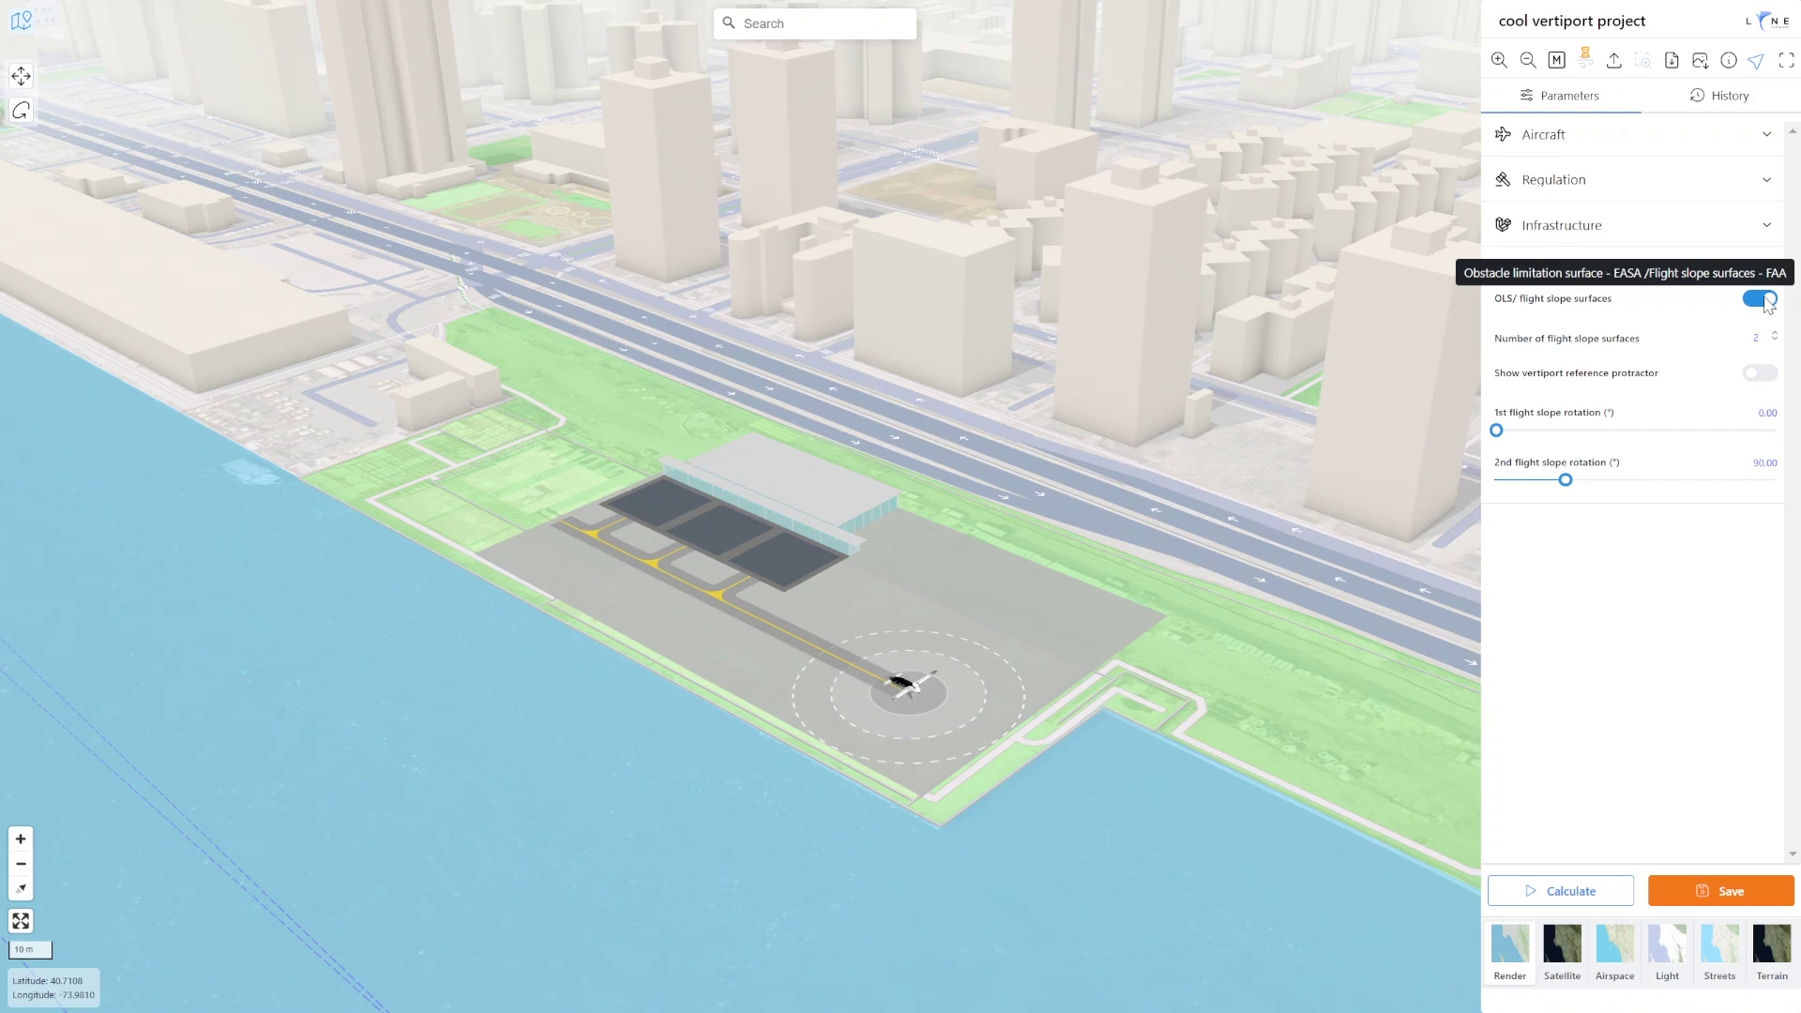
{"action": "left_click", "coordinate": [1765, 374]}
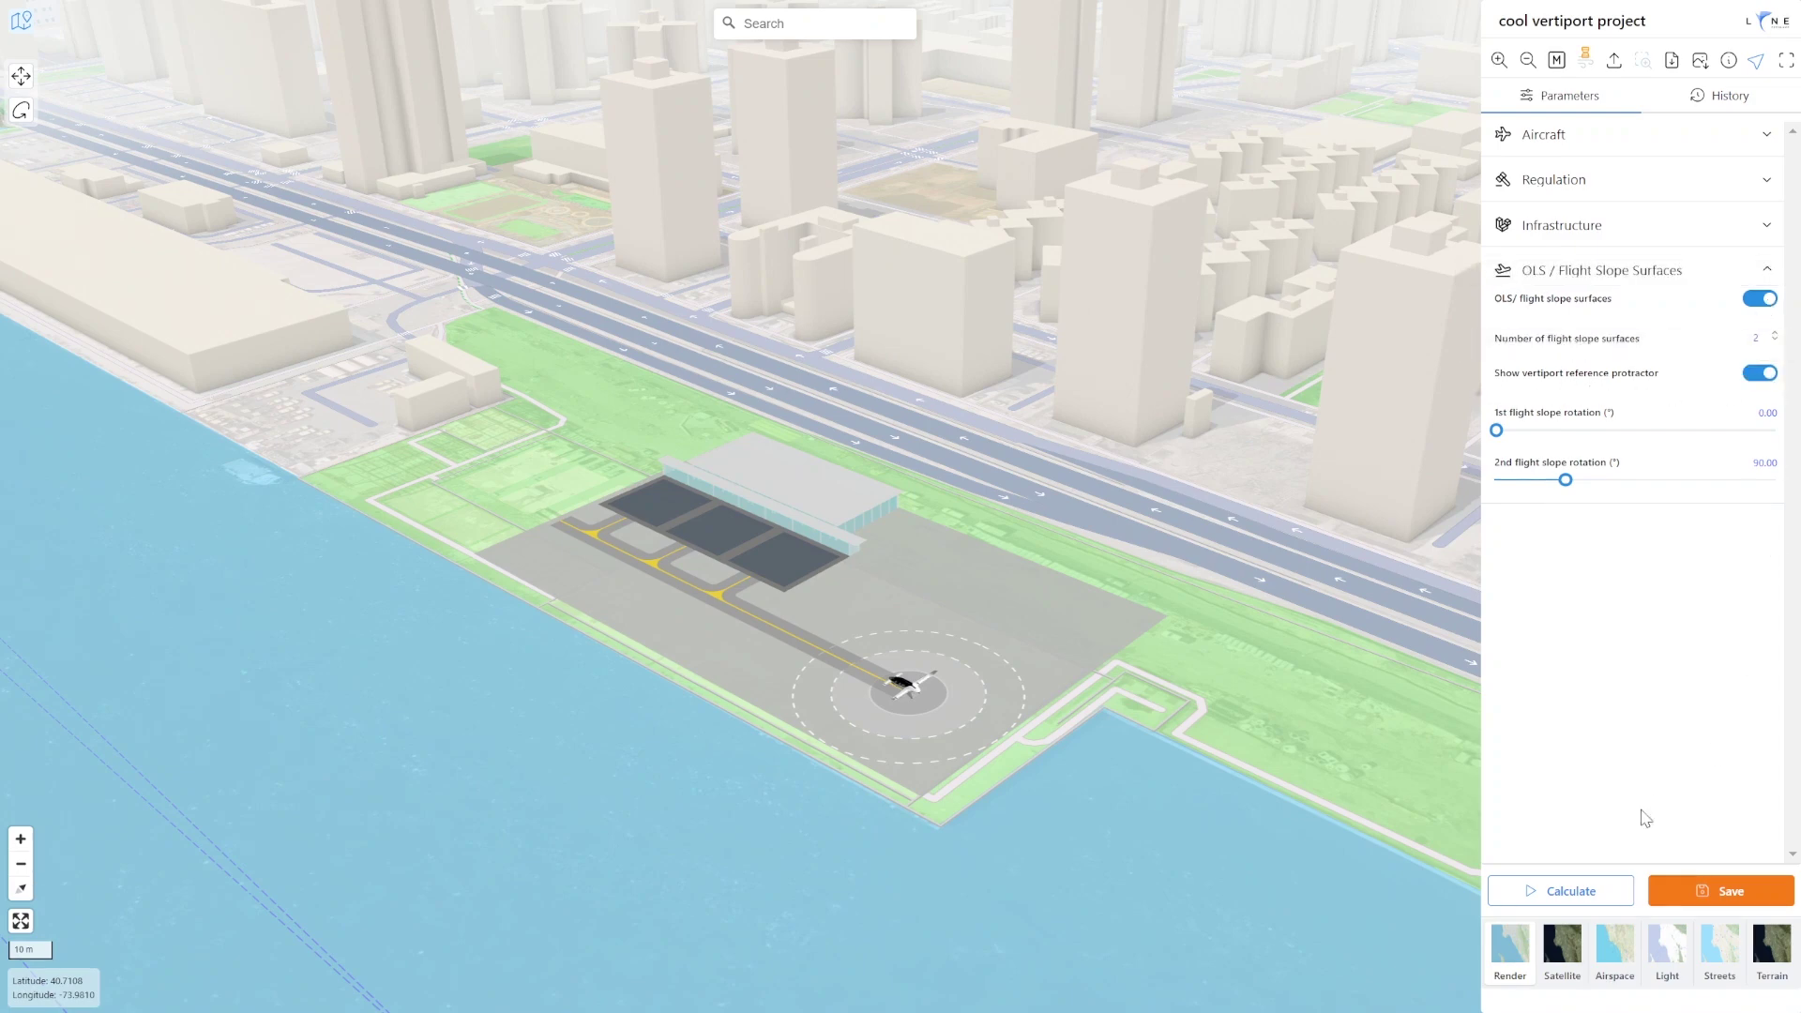
{"action": "left_click", "coordinate": [1580, 887]}
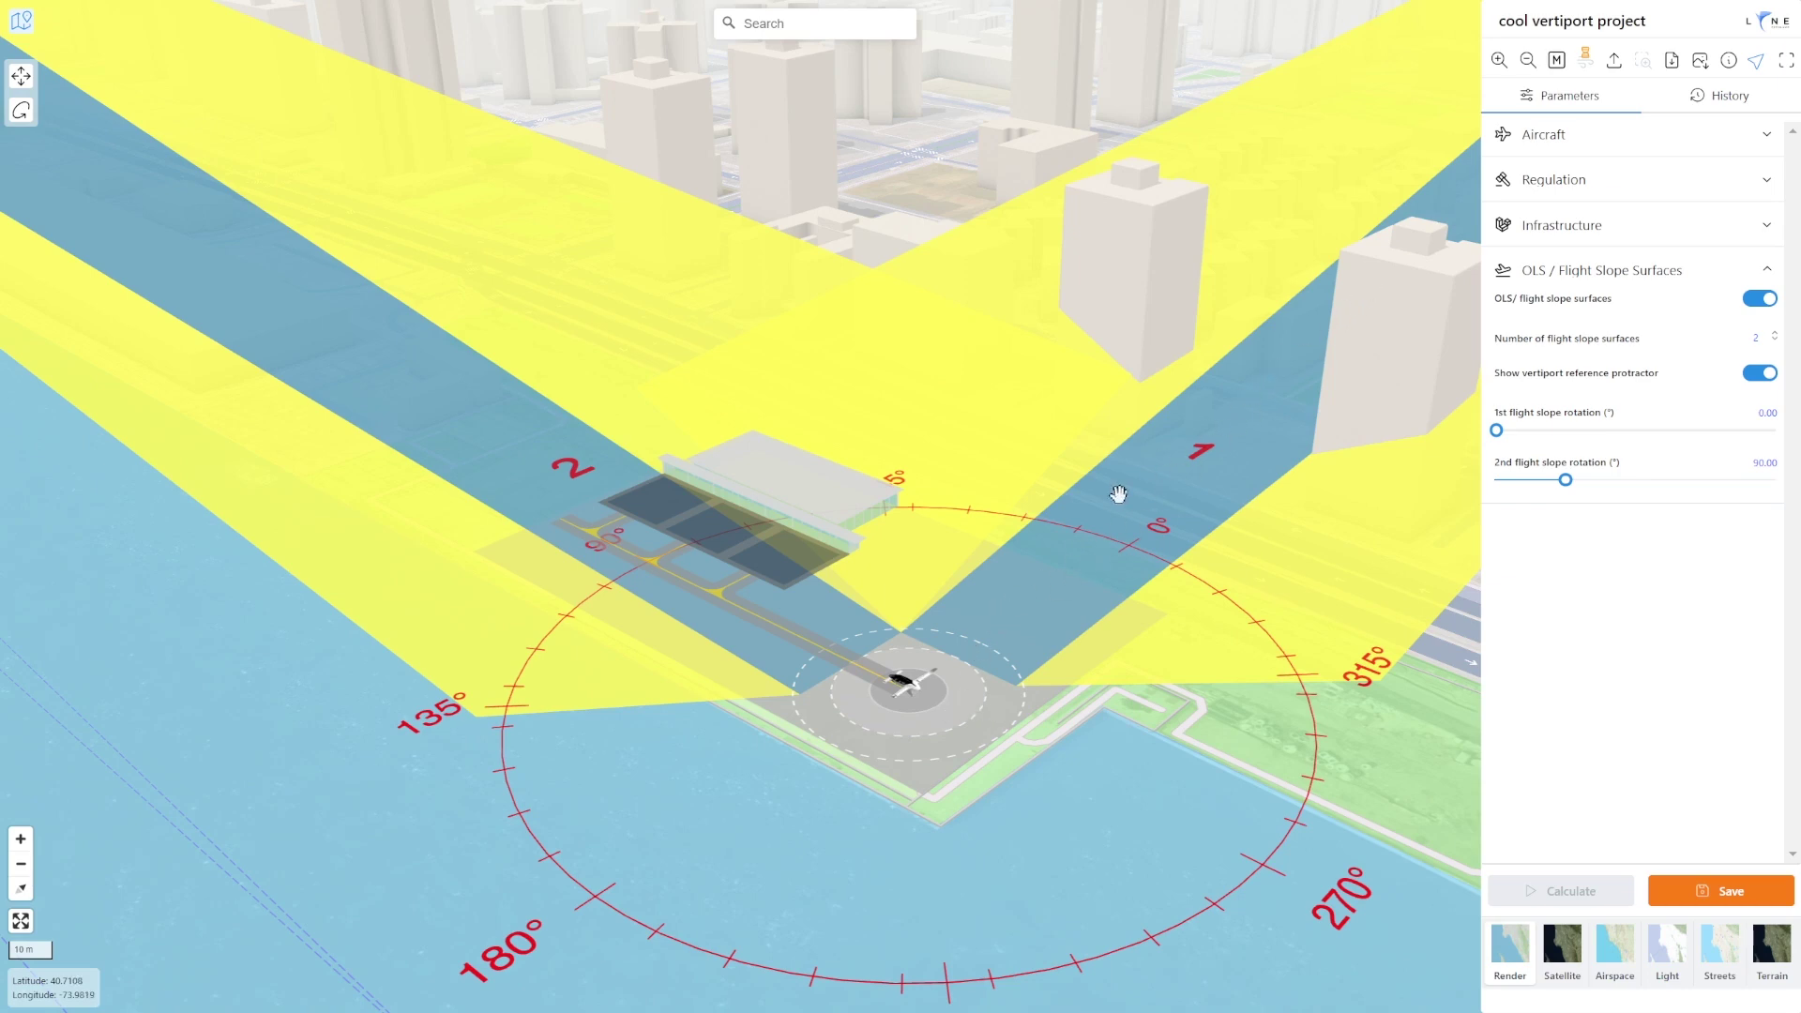
{"action": "scroll", "coordinate": [1116, 504], "scroll_direction": "down", "scroll_amount": 5}
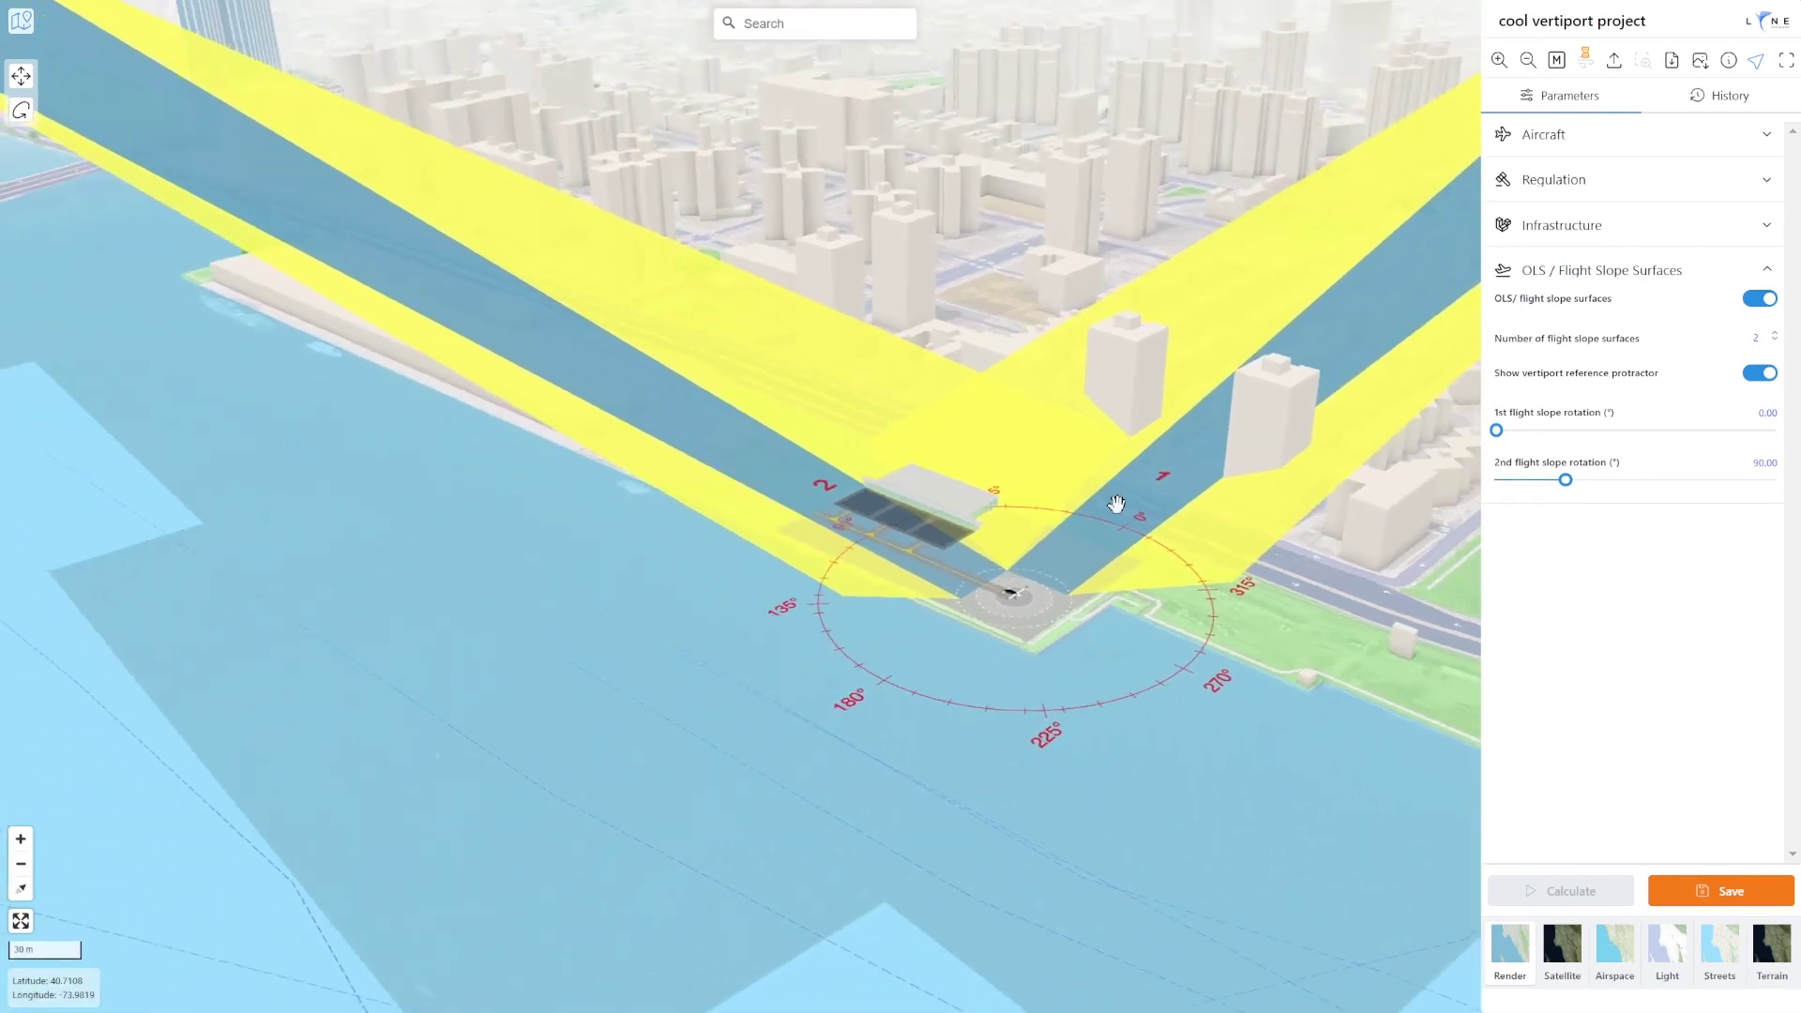
{"action": "left_click_drag", "start_coordinate": [1160, 603], "coordinate": [1004, 619]}
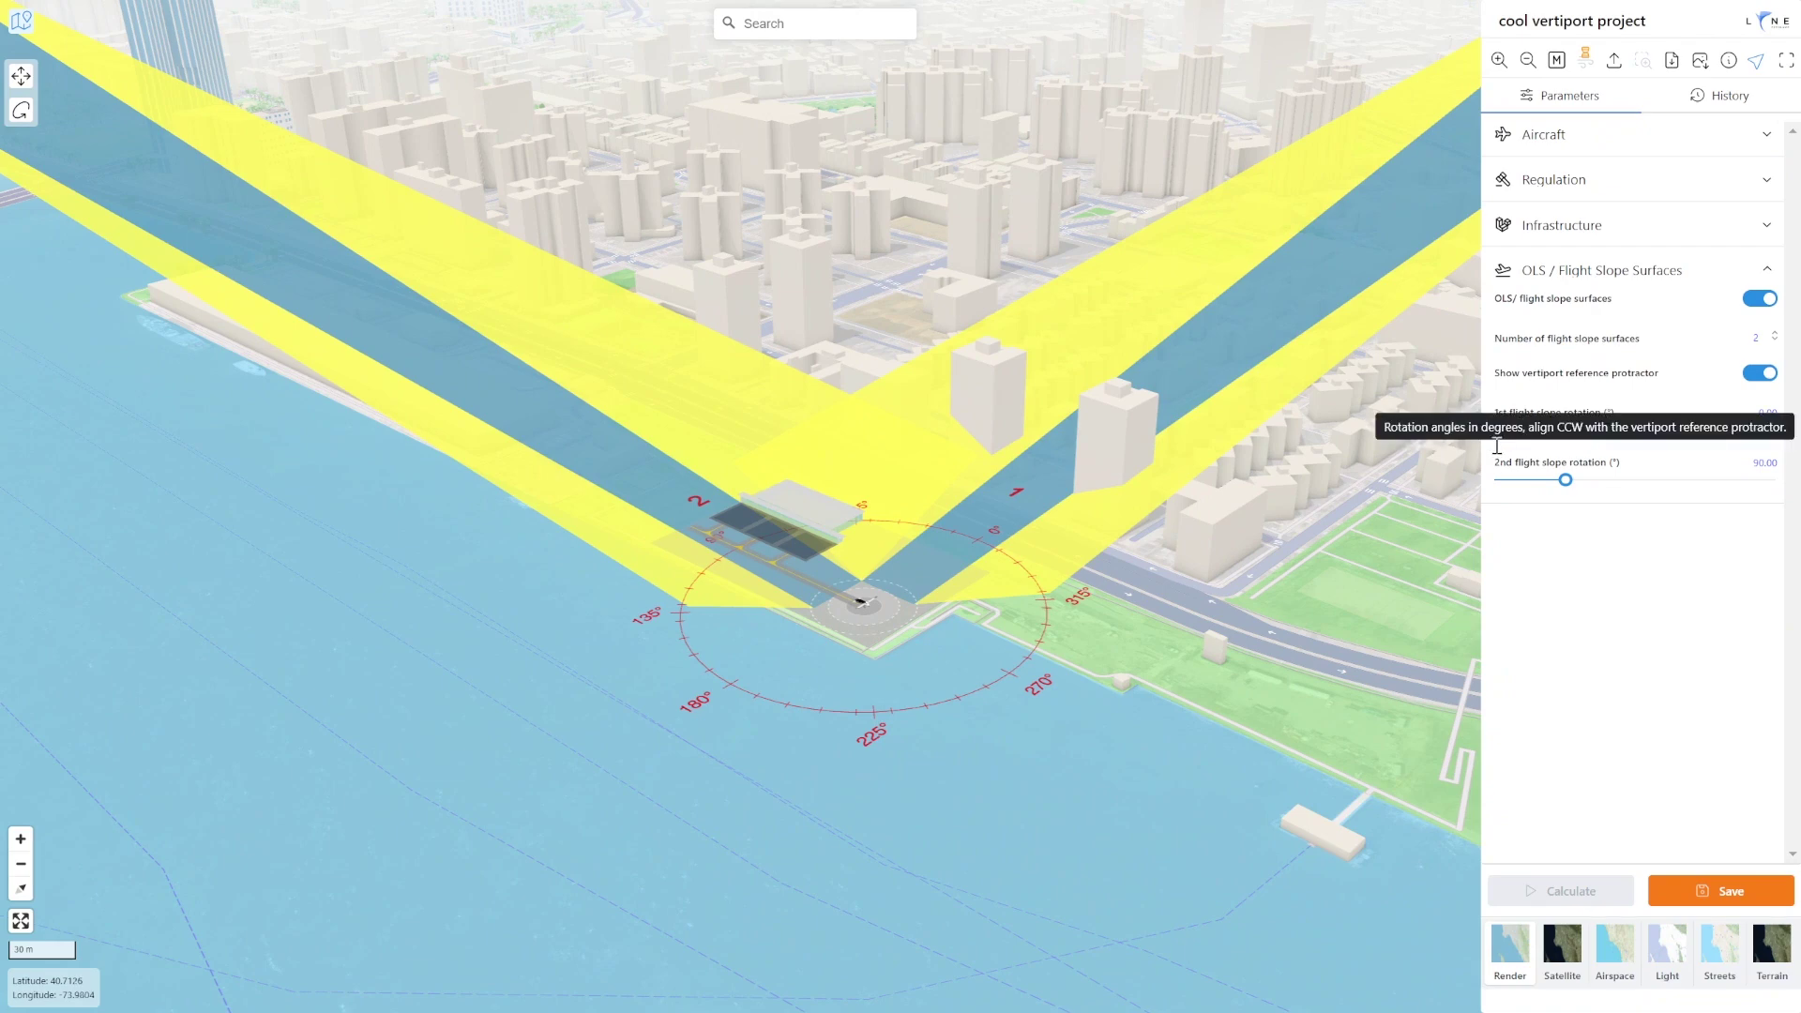
- Set the 1st flight slope rotation to 248° and recalculate, inspecting both slope surfaces along the river and around the landing pad
{"action": "left_click_drag", "start_coordinate": [1496, 430], "coordinate": [1506, 431]}
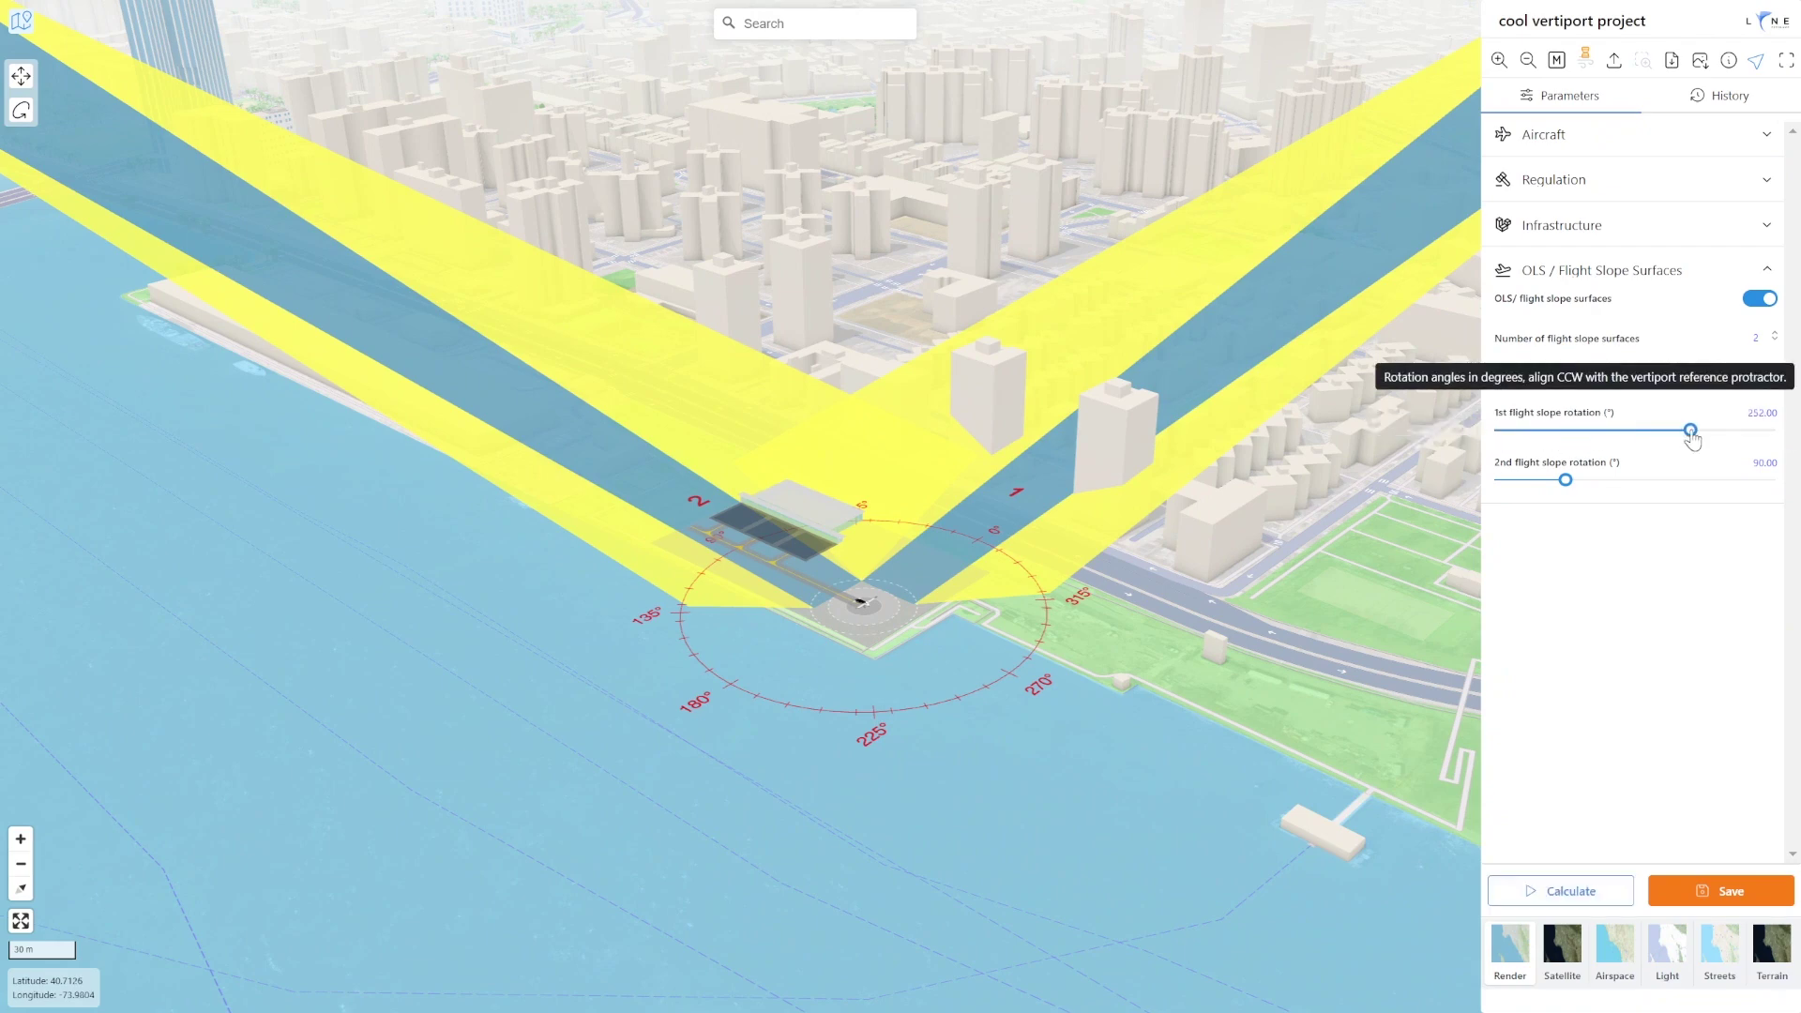
{"action": "left_click_drag", "start_coordinate": [1684, 430], "coordinate": [1688, 430]}
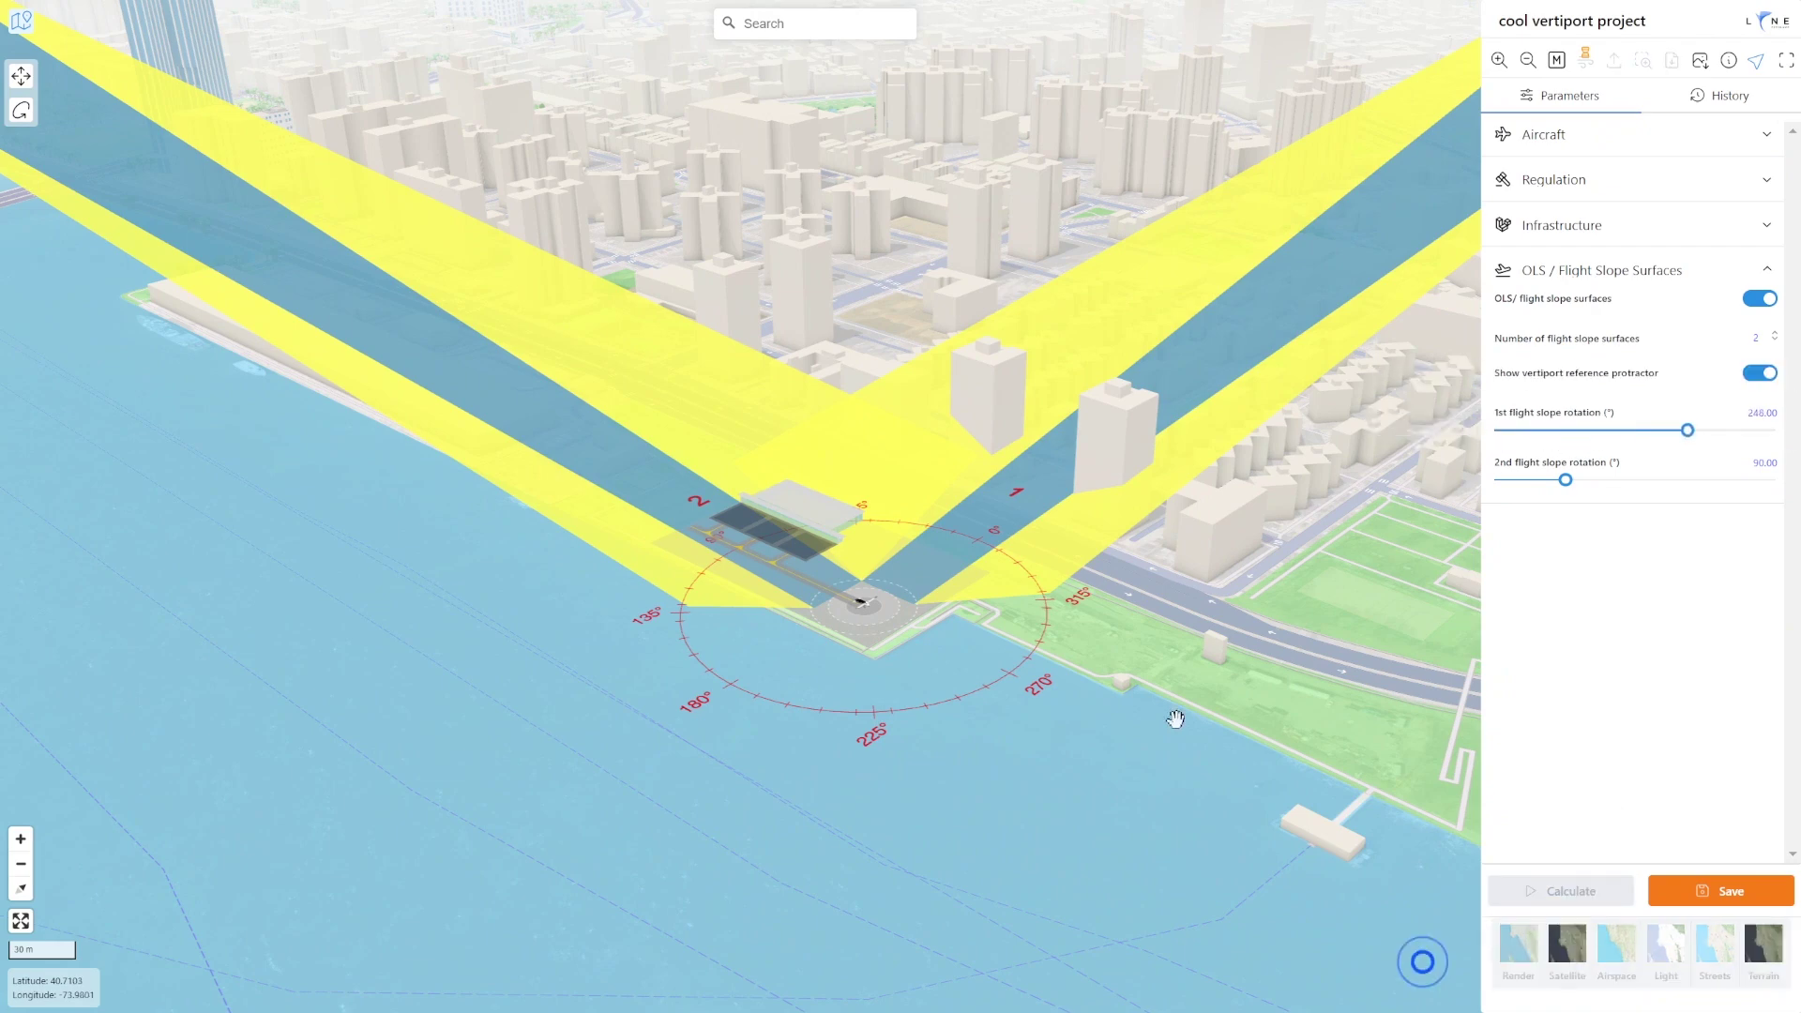
{"action": "scroll", "coordinate": [1176, 719], "scroll_direction": "down", "scroll_amount": 3}
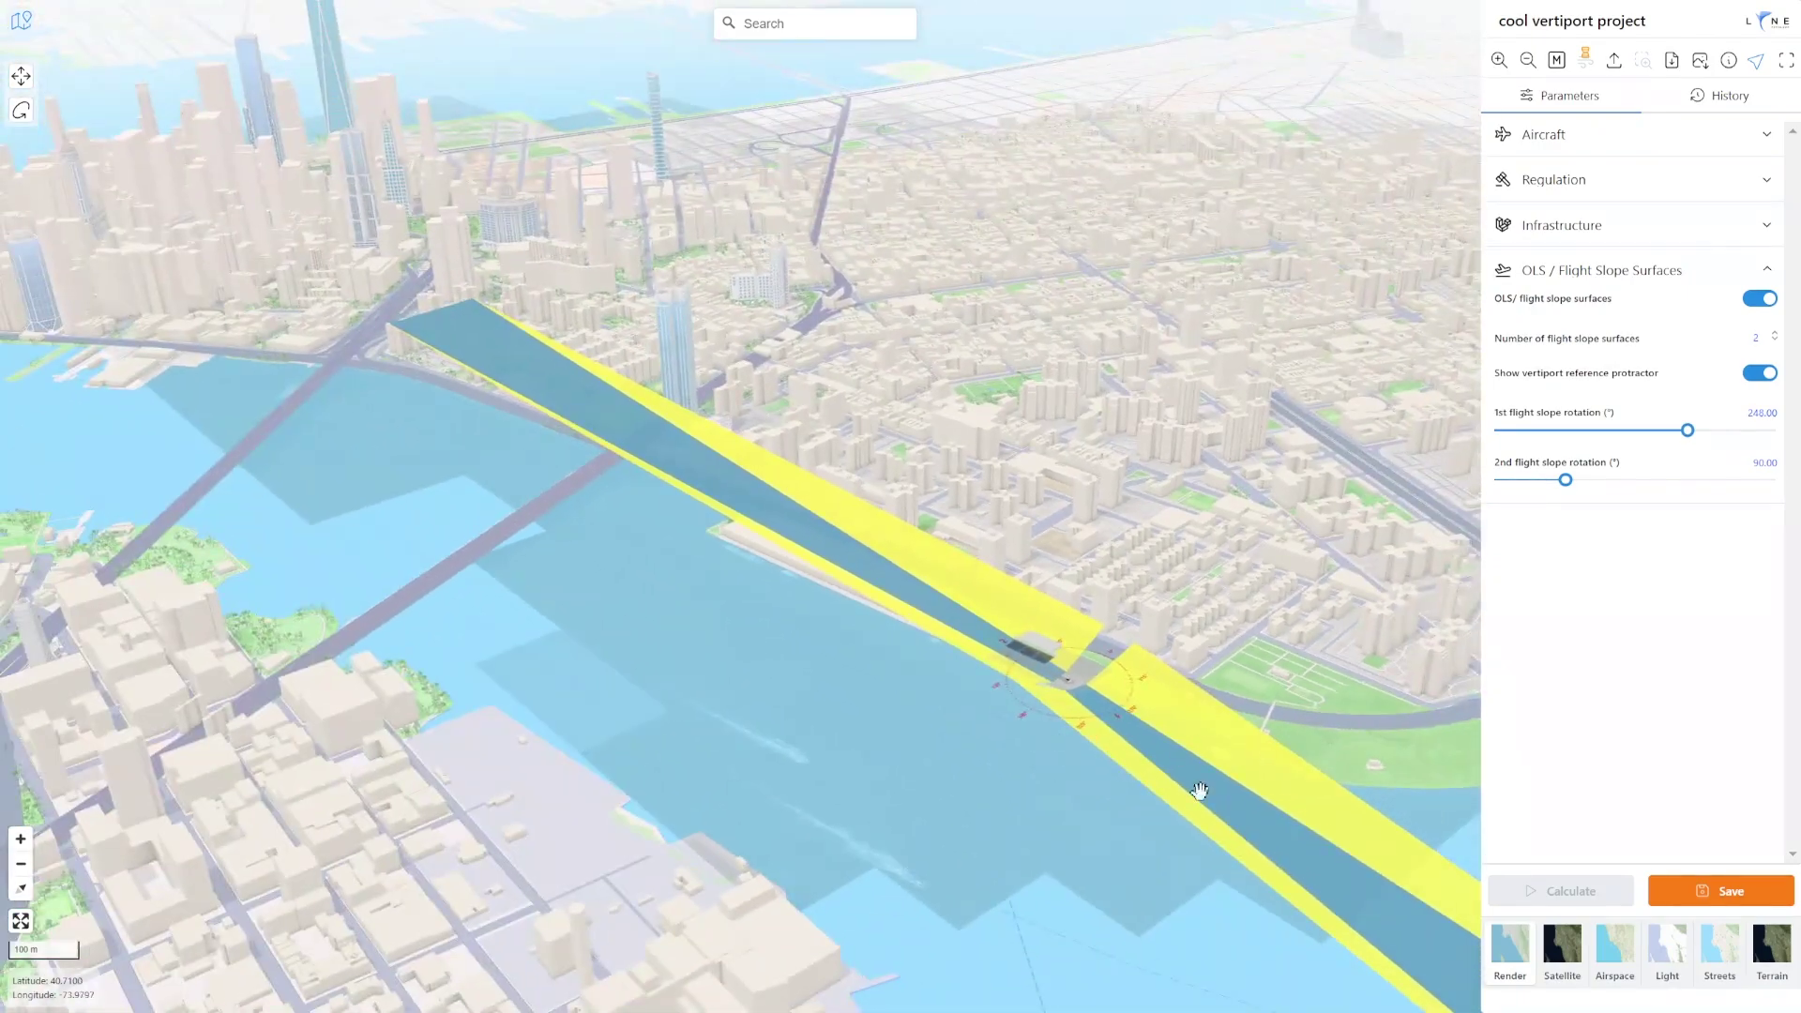
{"action": "left_click_drag", "start_coordinate": [1198, 792], "coordinate": [962, 561]}
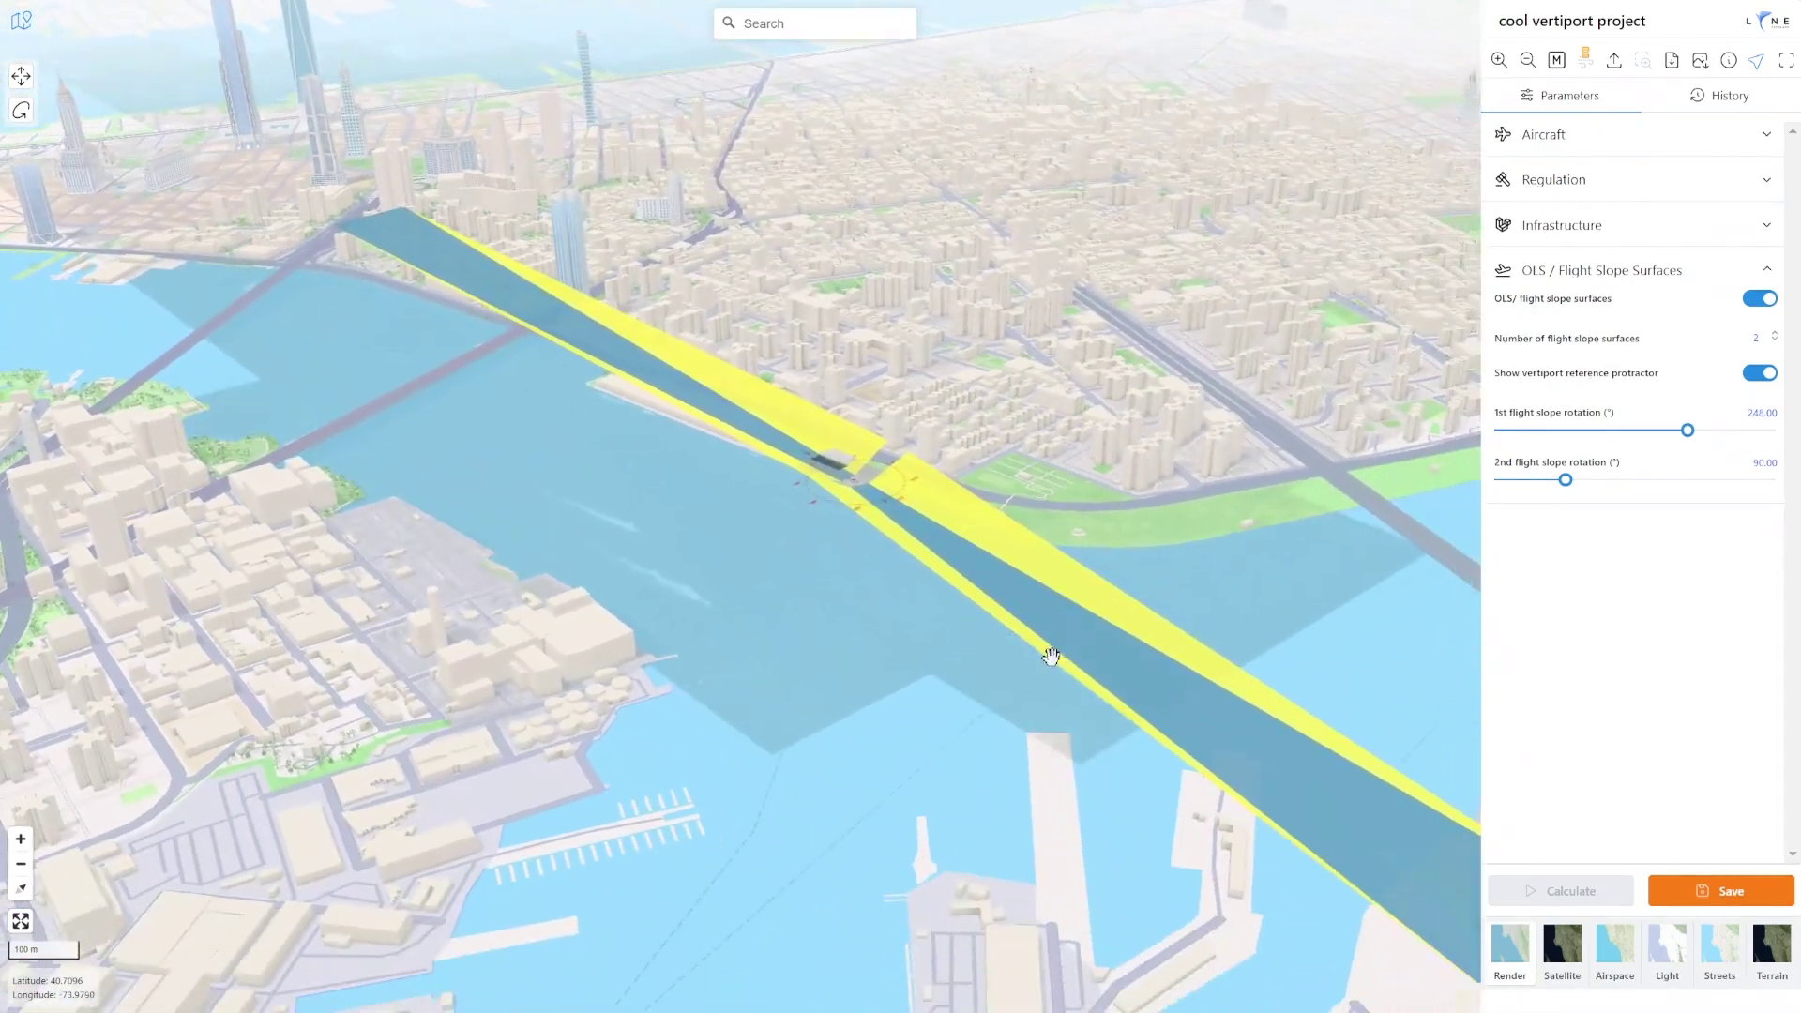
{"action": "right_click_drag", "start_coordinate": [1054, 651], "coordinate": [1027, 629]}
{"action": "scroll", "coordinate": [818, 404], "scroll_direction": "up", "scroll_amount": 10}
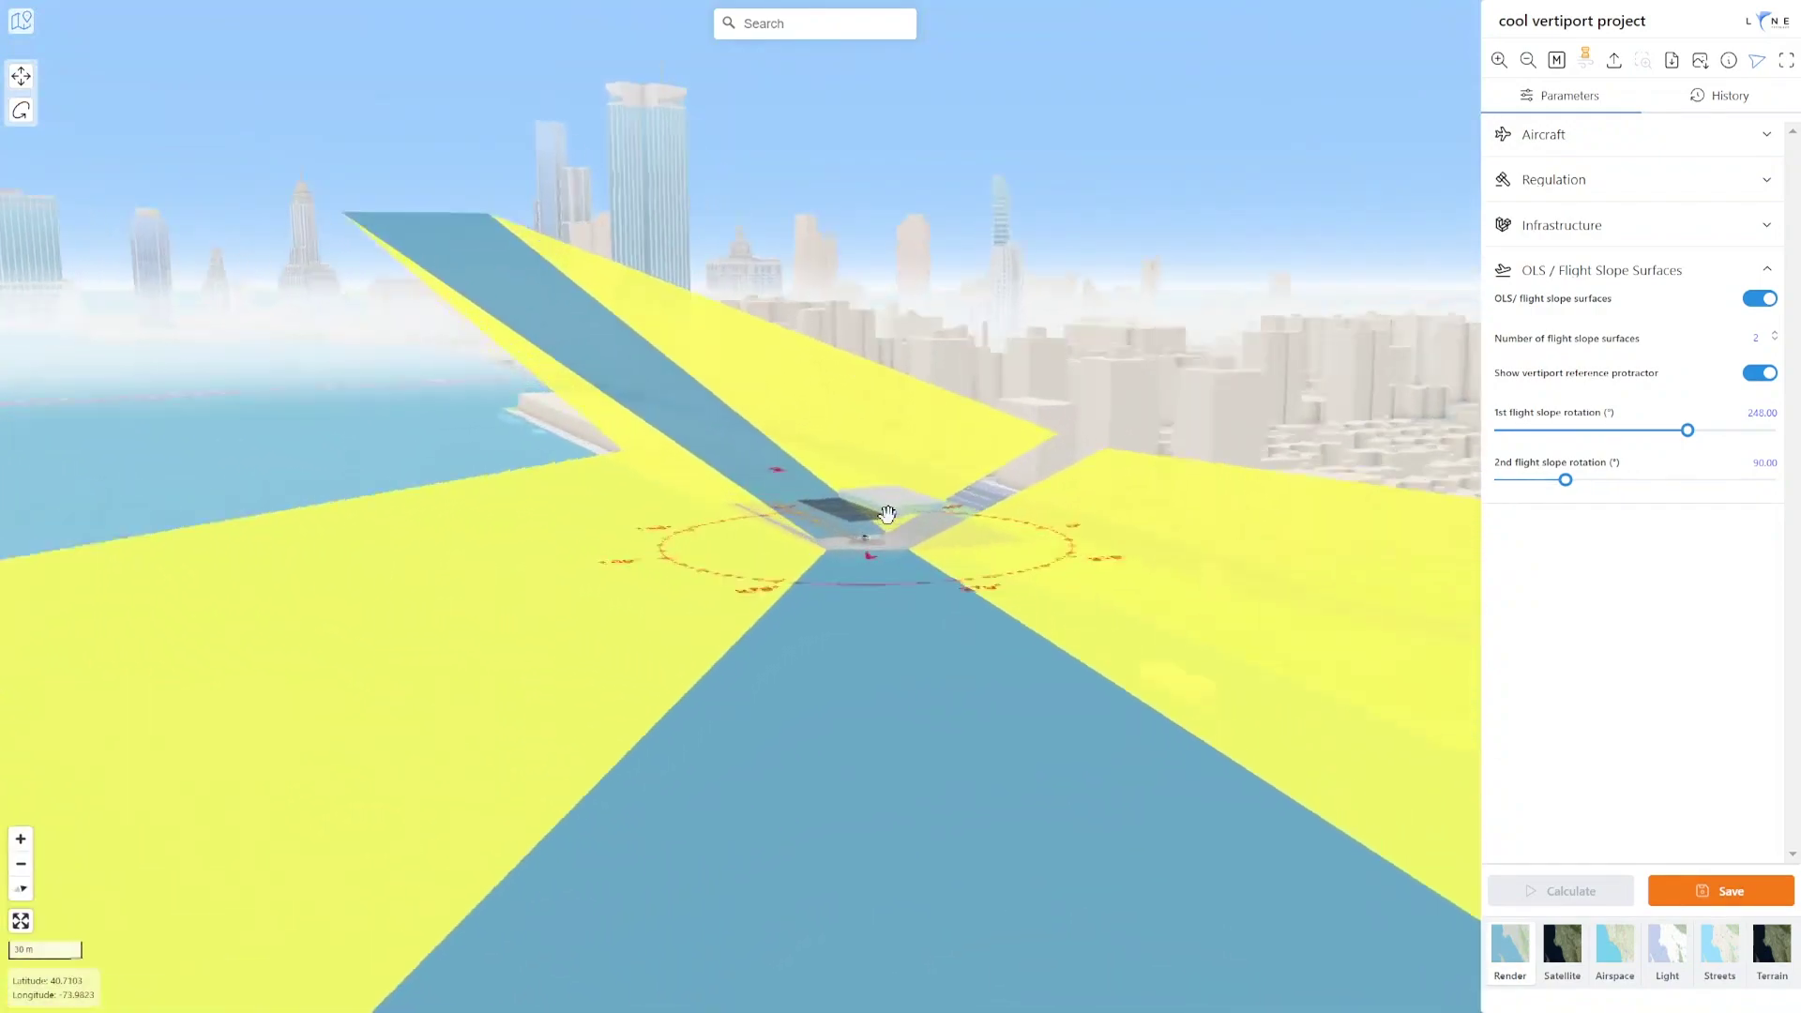
{"action": "right_click_drag", "start_coordinate": [895, 539], "coordinate": [929, 567]}
{"action": "scroll", "coordinate": [929, 567], "scroll_direction": "down", "scroll_amount": 3}
{"action": "left_click_drag", "start_coordinate": [1145, 703], "coordinate": [977, 639]}
- Disable the reference protractor, the OLS/flight slope surfaces and the terminal infrastructure, and recalculate the vertiport
{"action": "left_click", "coordinate": [1760, 372]}
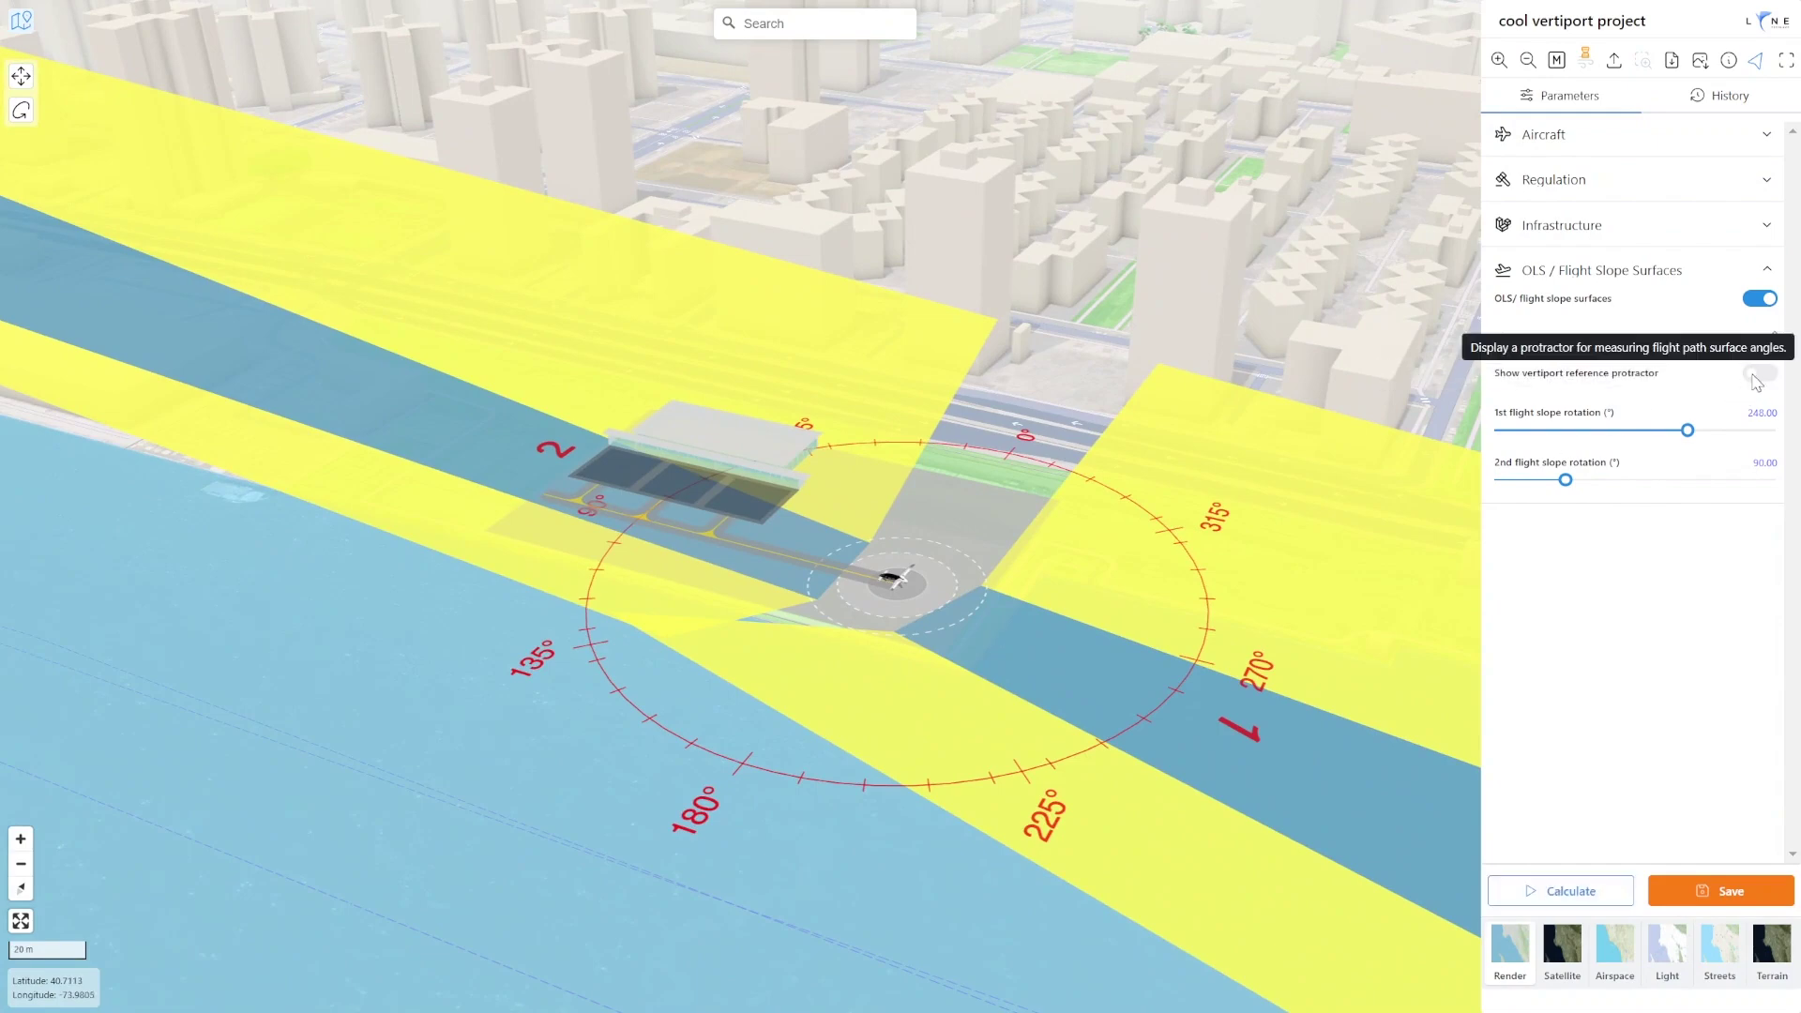
{"action": "left_click", "coordinate": [1758, 300]}
{"action": "left_click", "coordinate": [1637, 226]}
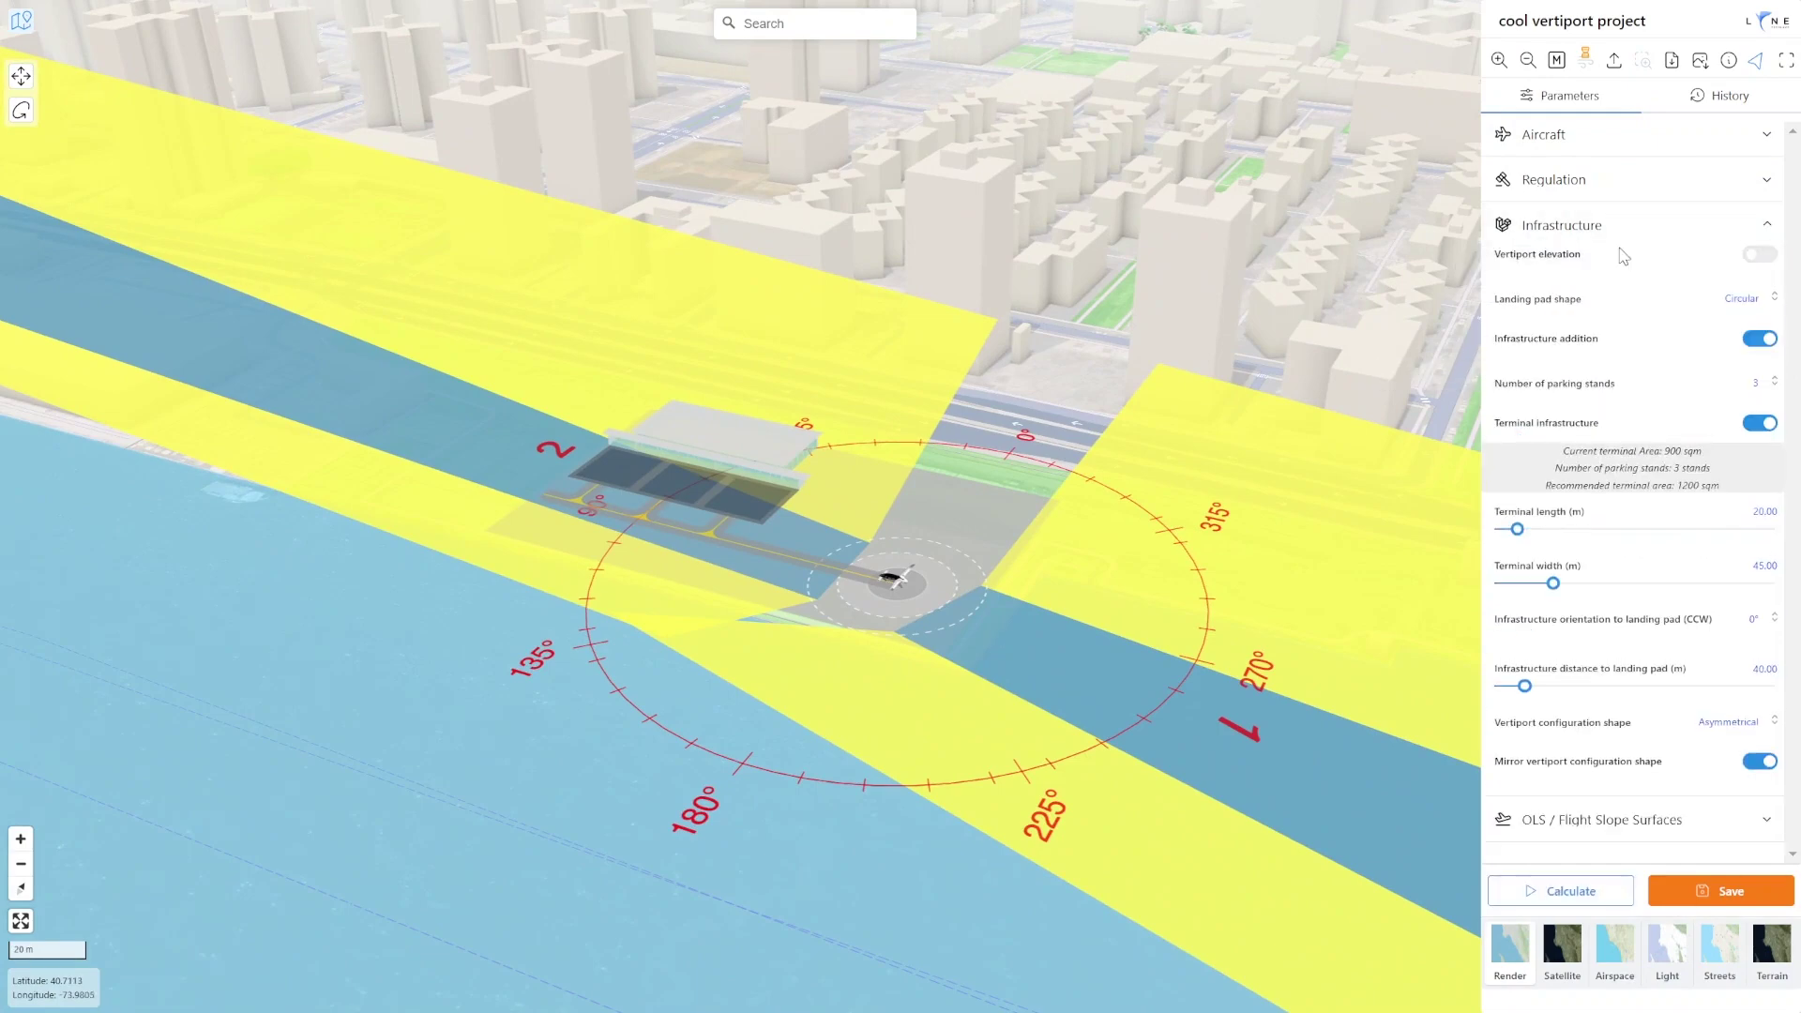
{"action": "left_click", "coordinate": [1760, 423]}
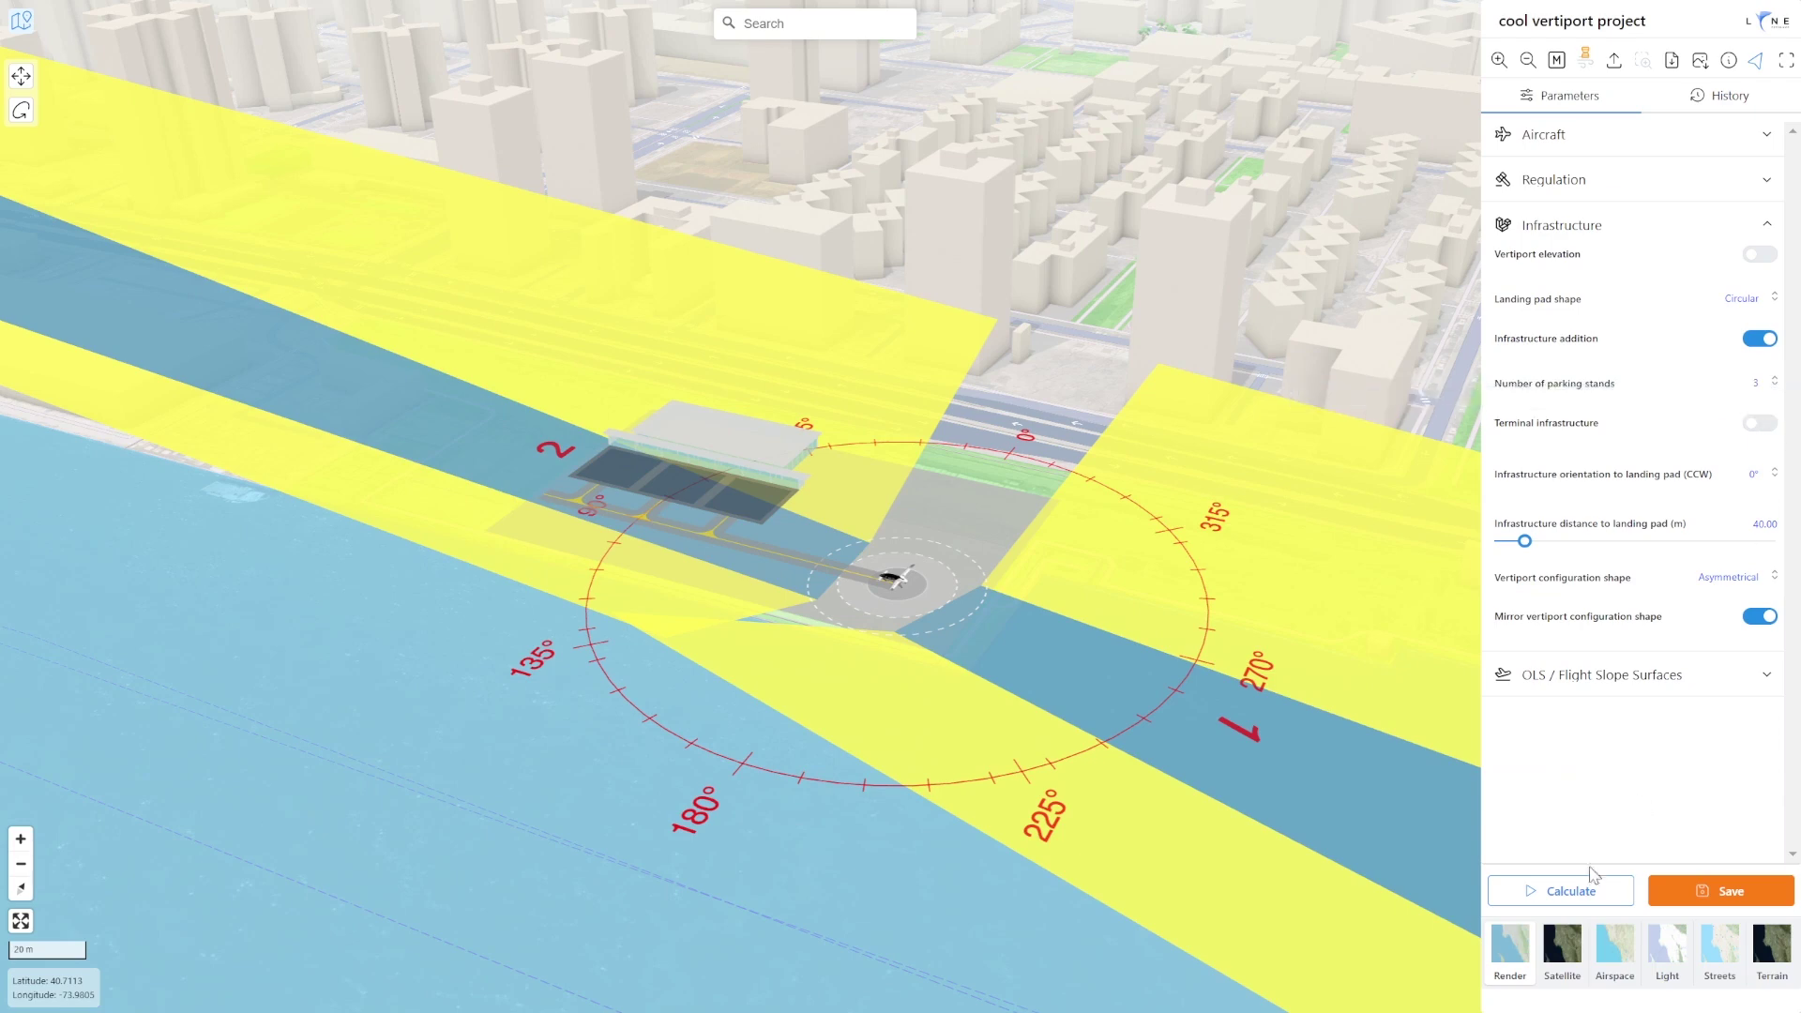
{"action": "left_click", "coordinate": [1590, 884]}
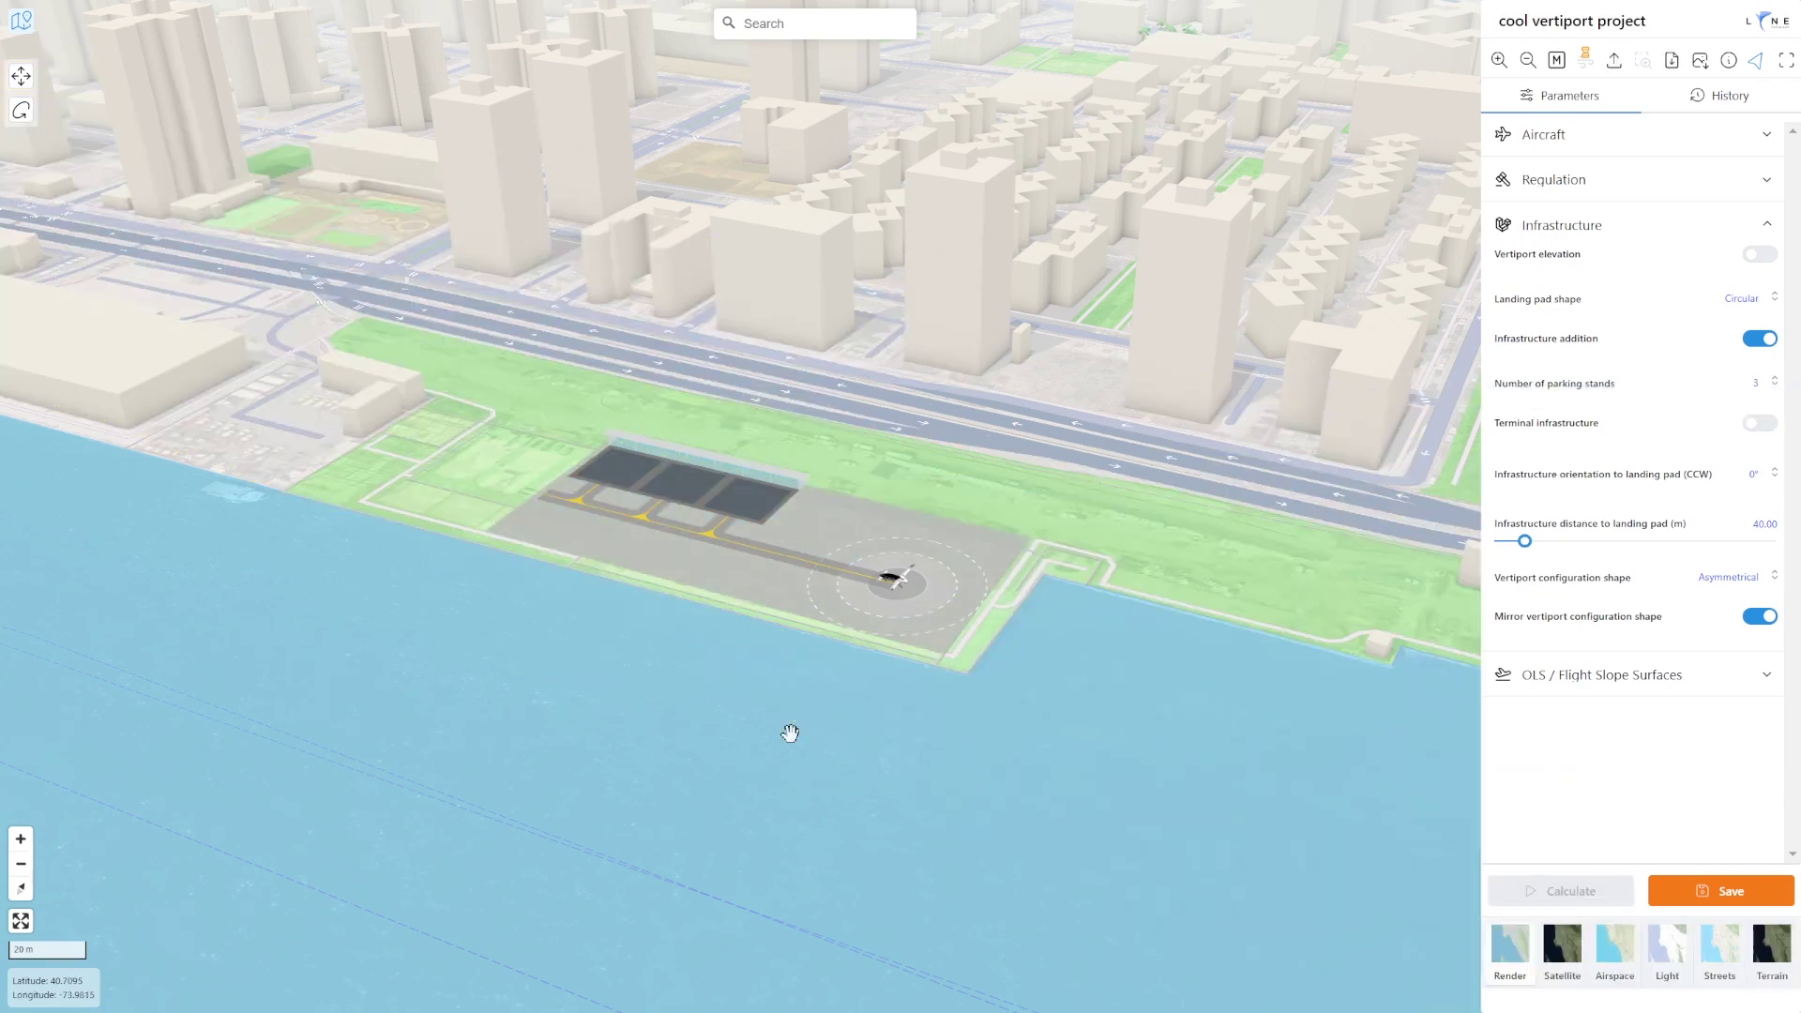
- Upload a custom terminal building model and move it over to the vertiport's parking stands
{"action": "left_click", "coordinate": [1614, 62]}
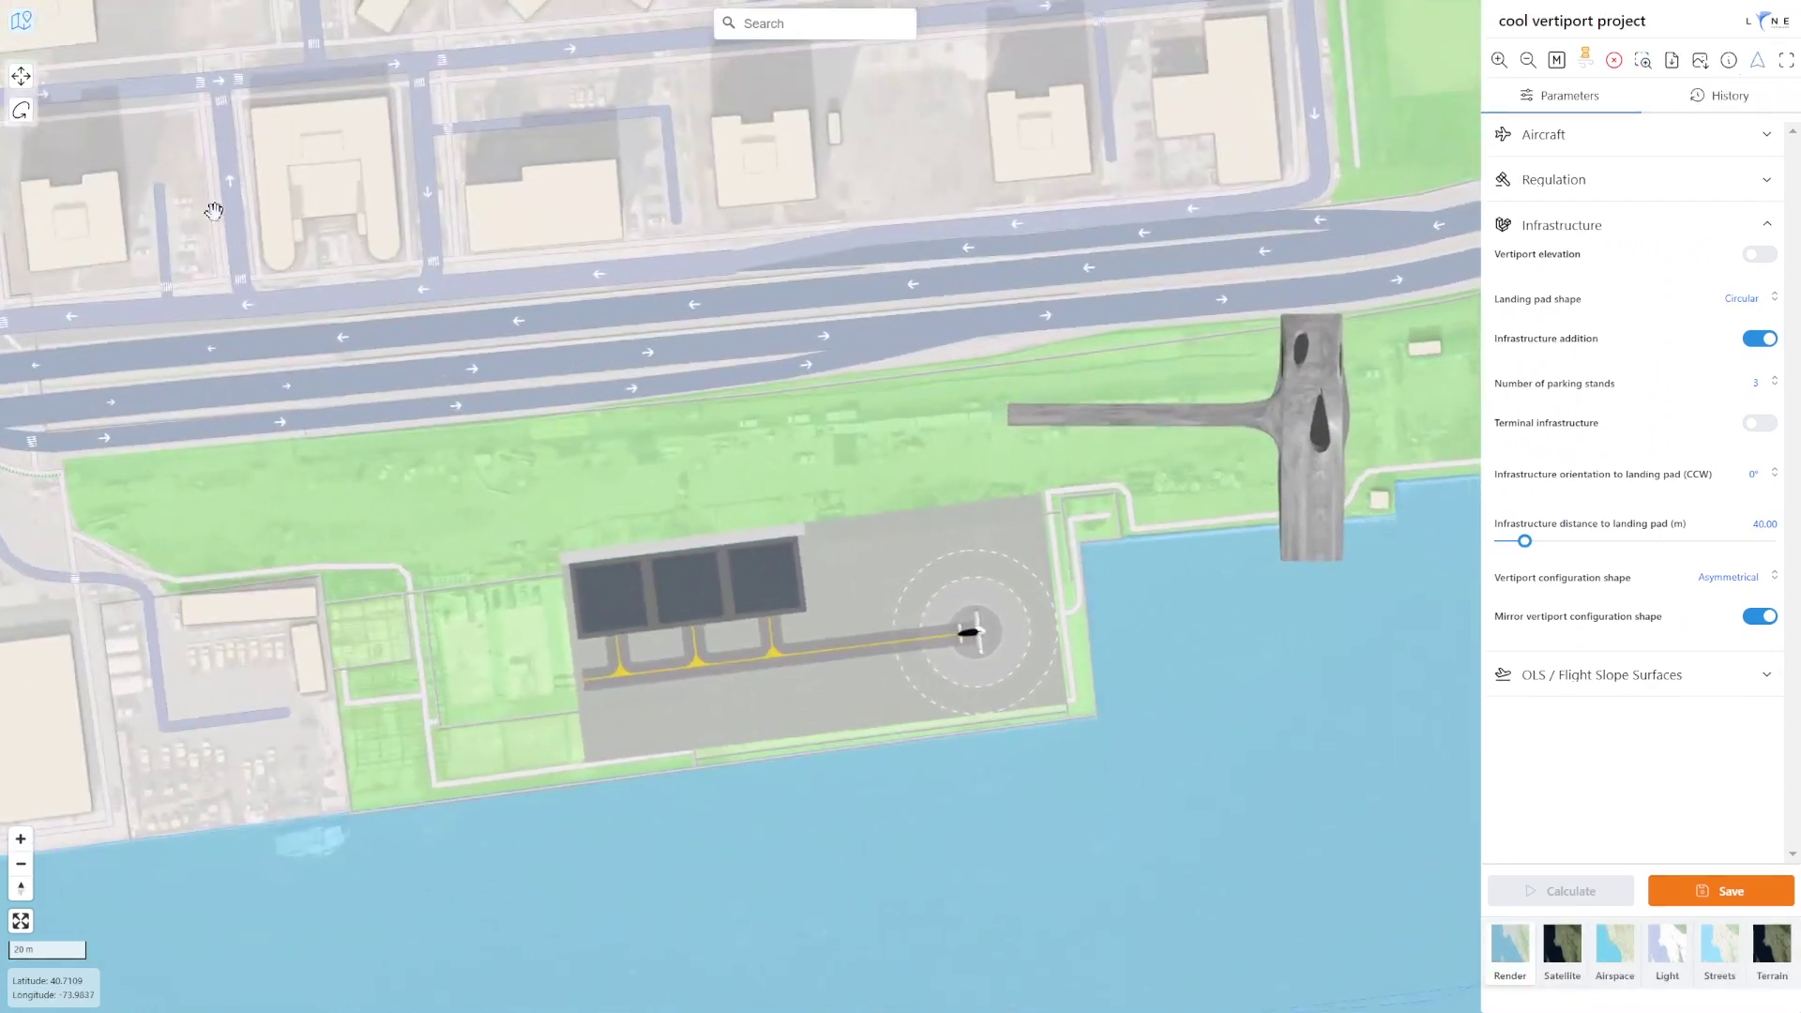
{"action": "left_click", "coordinate": [24, 84]}
{"action": "left_click", "coordinate": [189, 77]}
{"action": "left_click_drag", "start_coordinate": [1038, 441], "coordinate": [520, 572]}
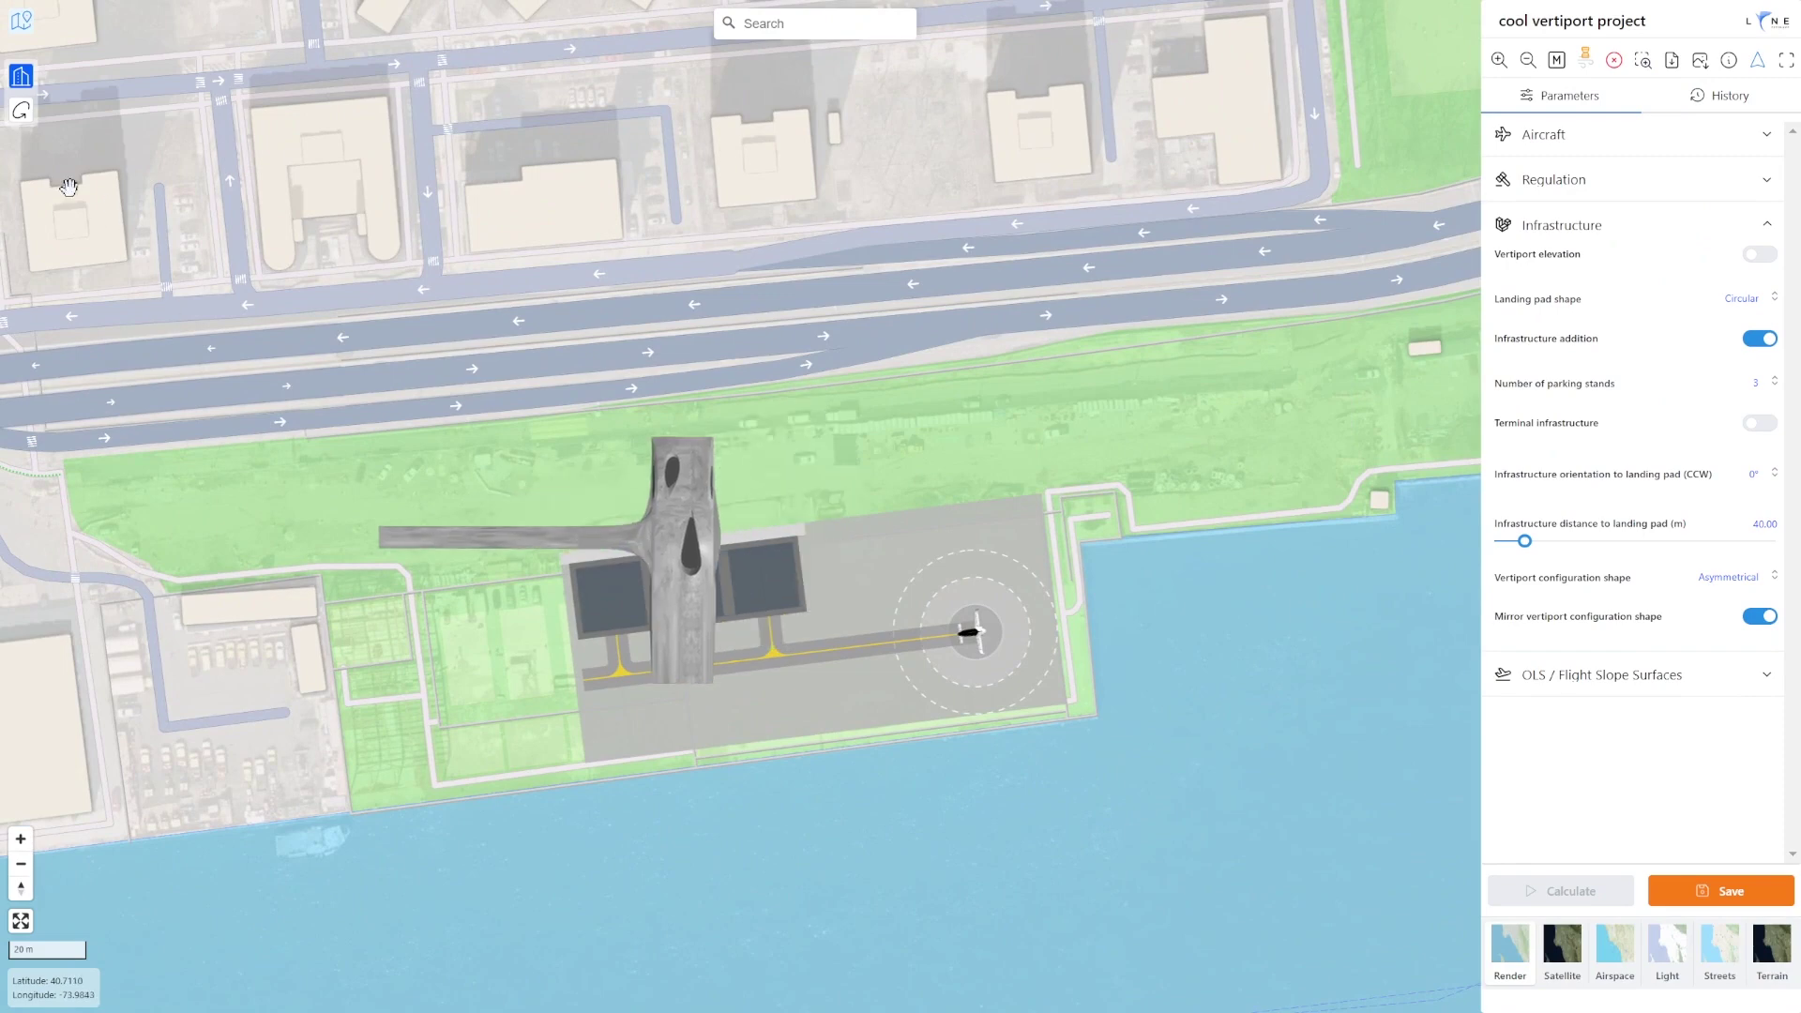
- Rotate the uploaded terminal model to 187°, fit it around the inland and outer edges of the parking stands, and end object moving
{"action": "left_click", "coordinate": [20, 111]}
{"action": "left_click_drag", "start_coordinate": [66, 151], "coordinate": [154, 169]}
{"action": "left_click_drag", "start_coordinate": [673, 531], "coordinate": [540, 552]}
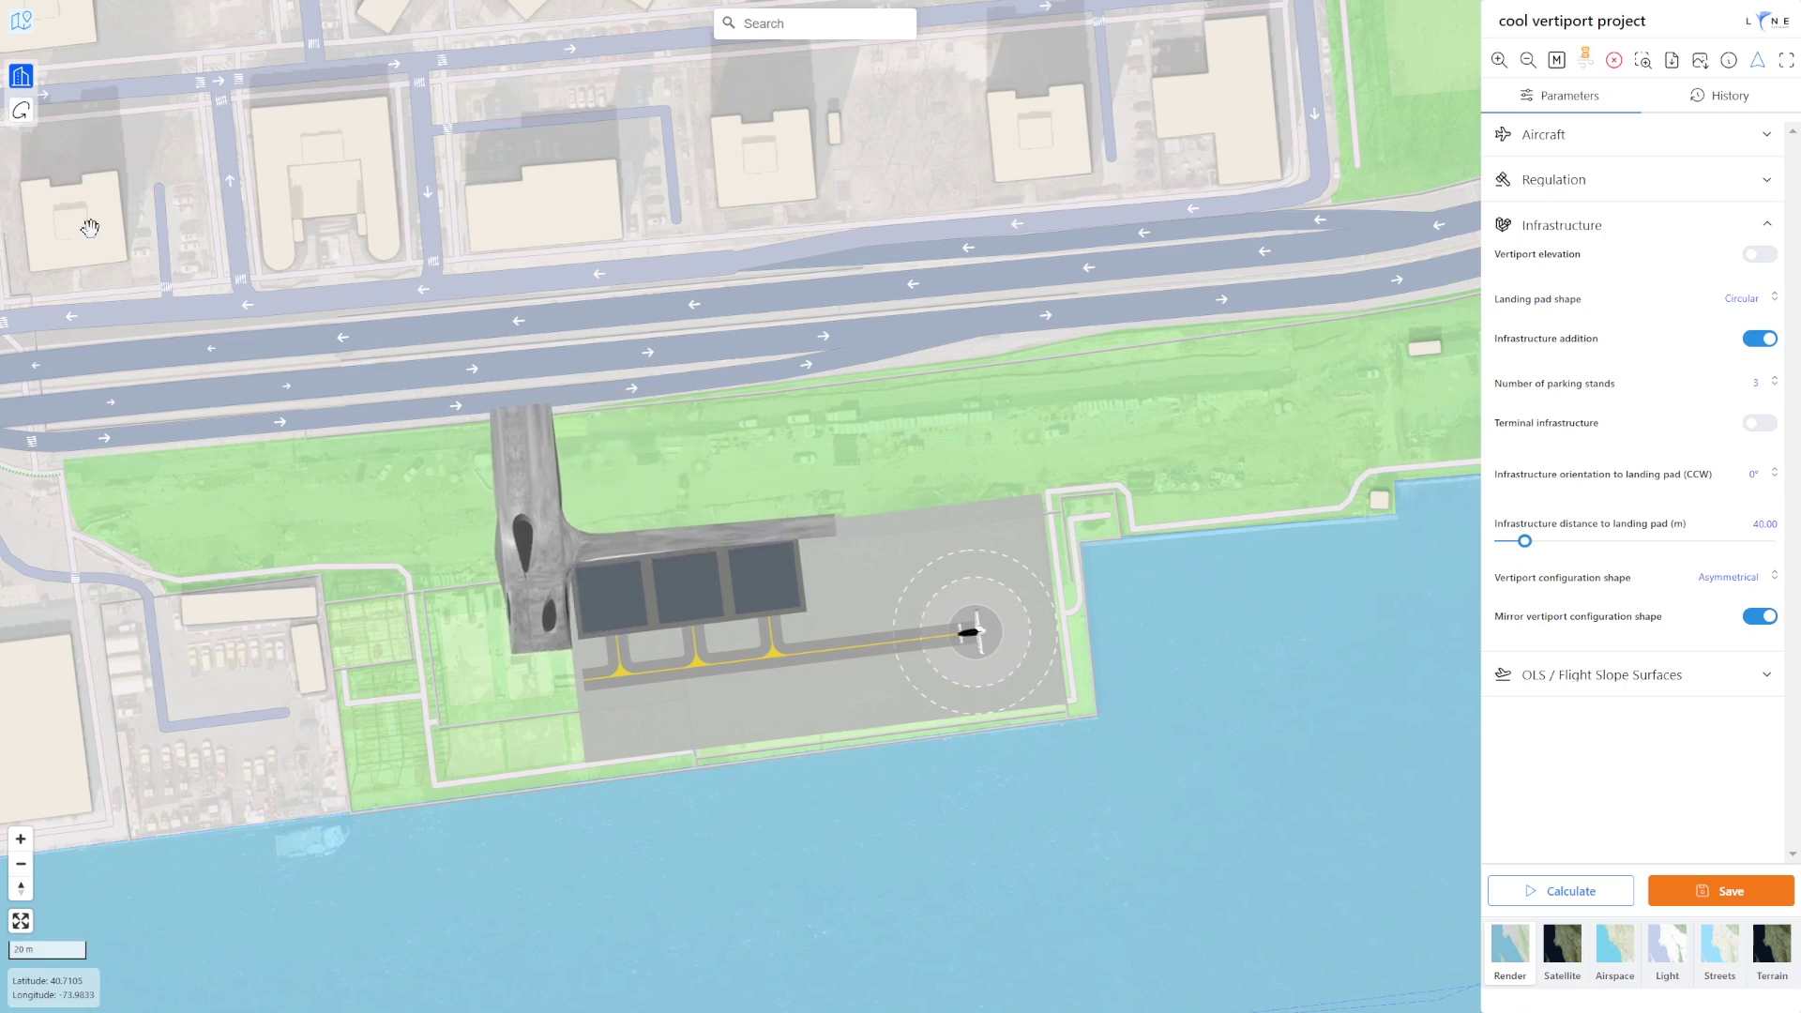
{"action": "left_click", "coordinate": [21, 111]}
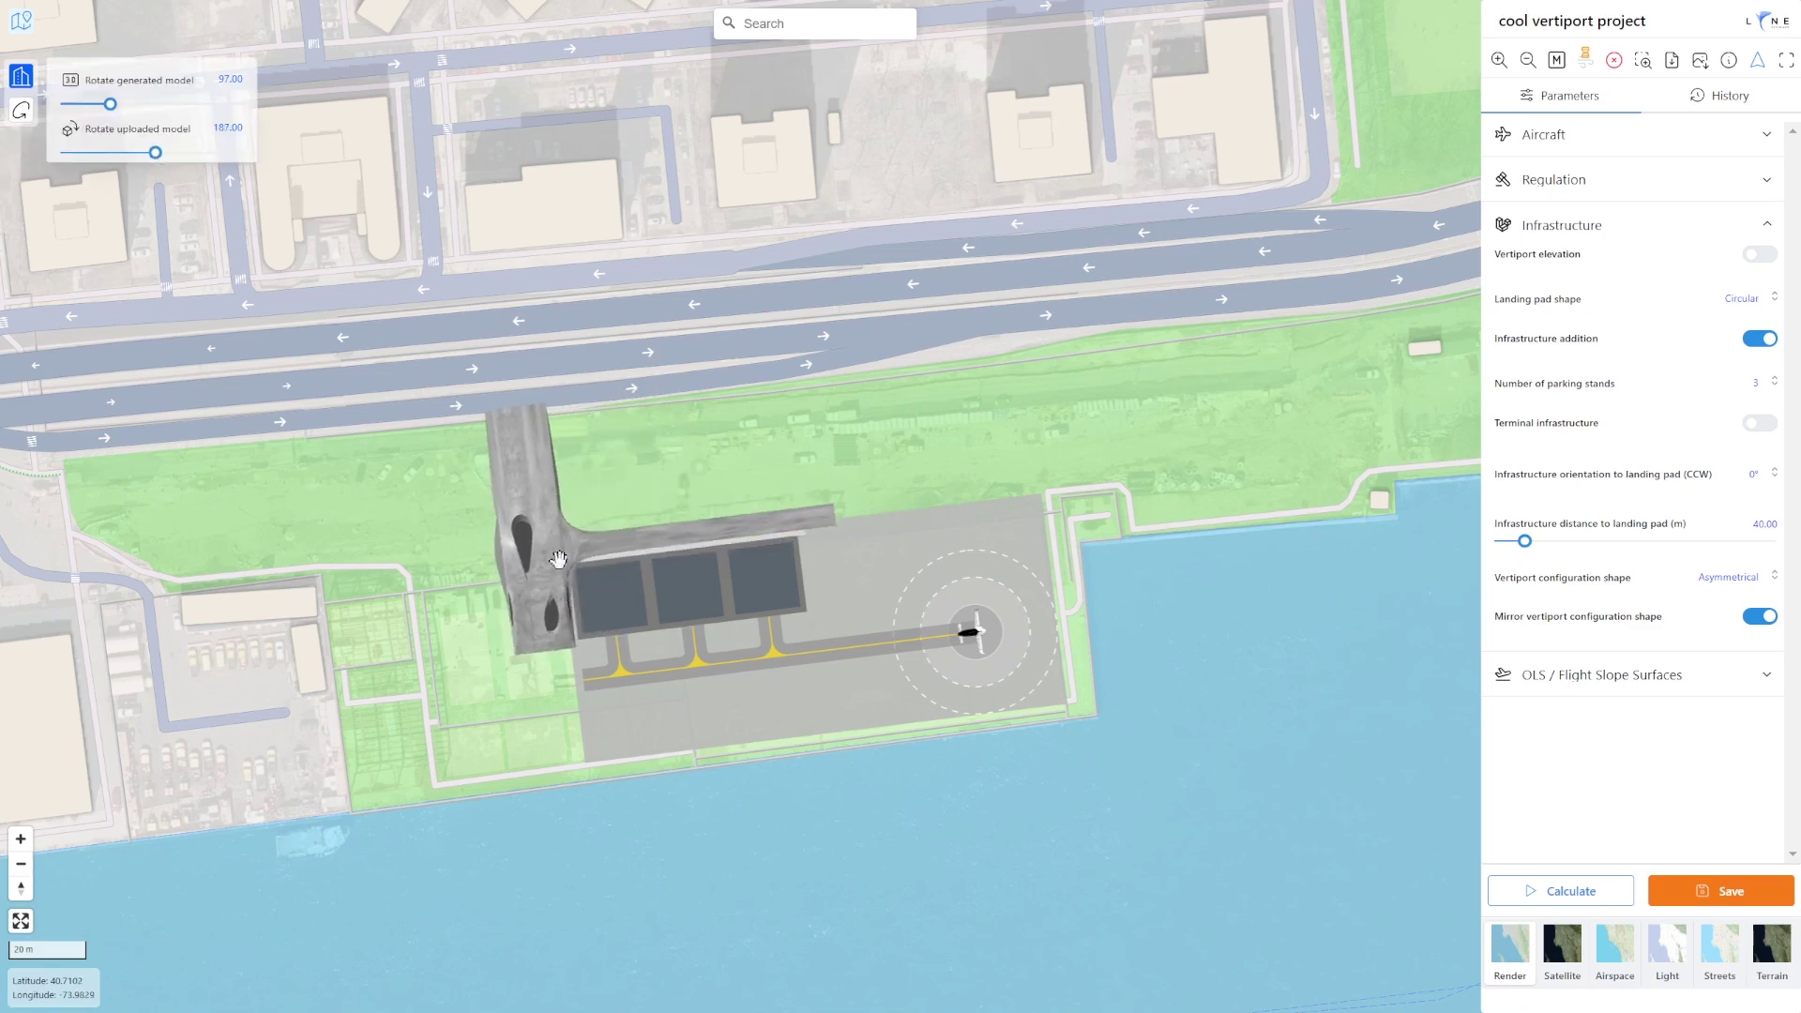
{"action": "left_click_drag", "start_coordinate": [558, 560], "coordinate": [532, 556]}
{"action": "left_click", "coordinate": [21, 79]}
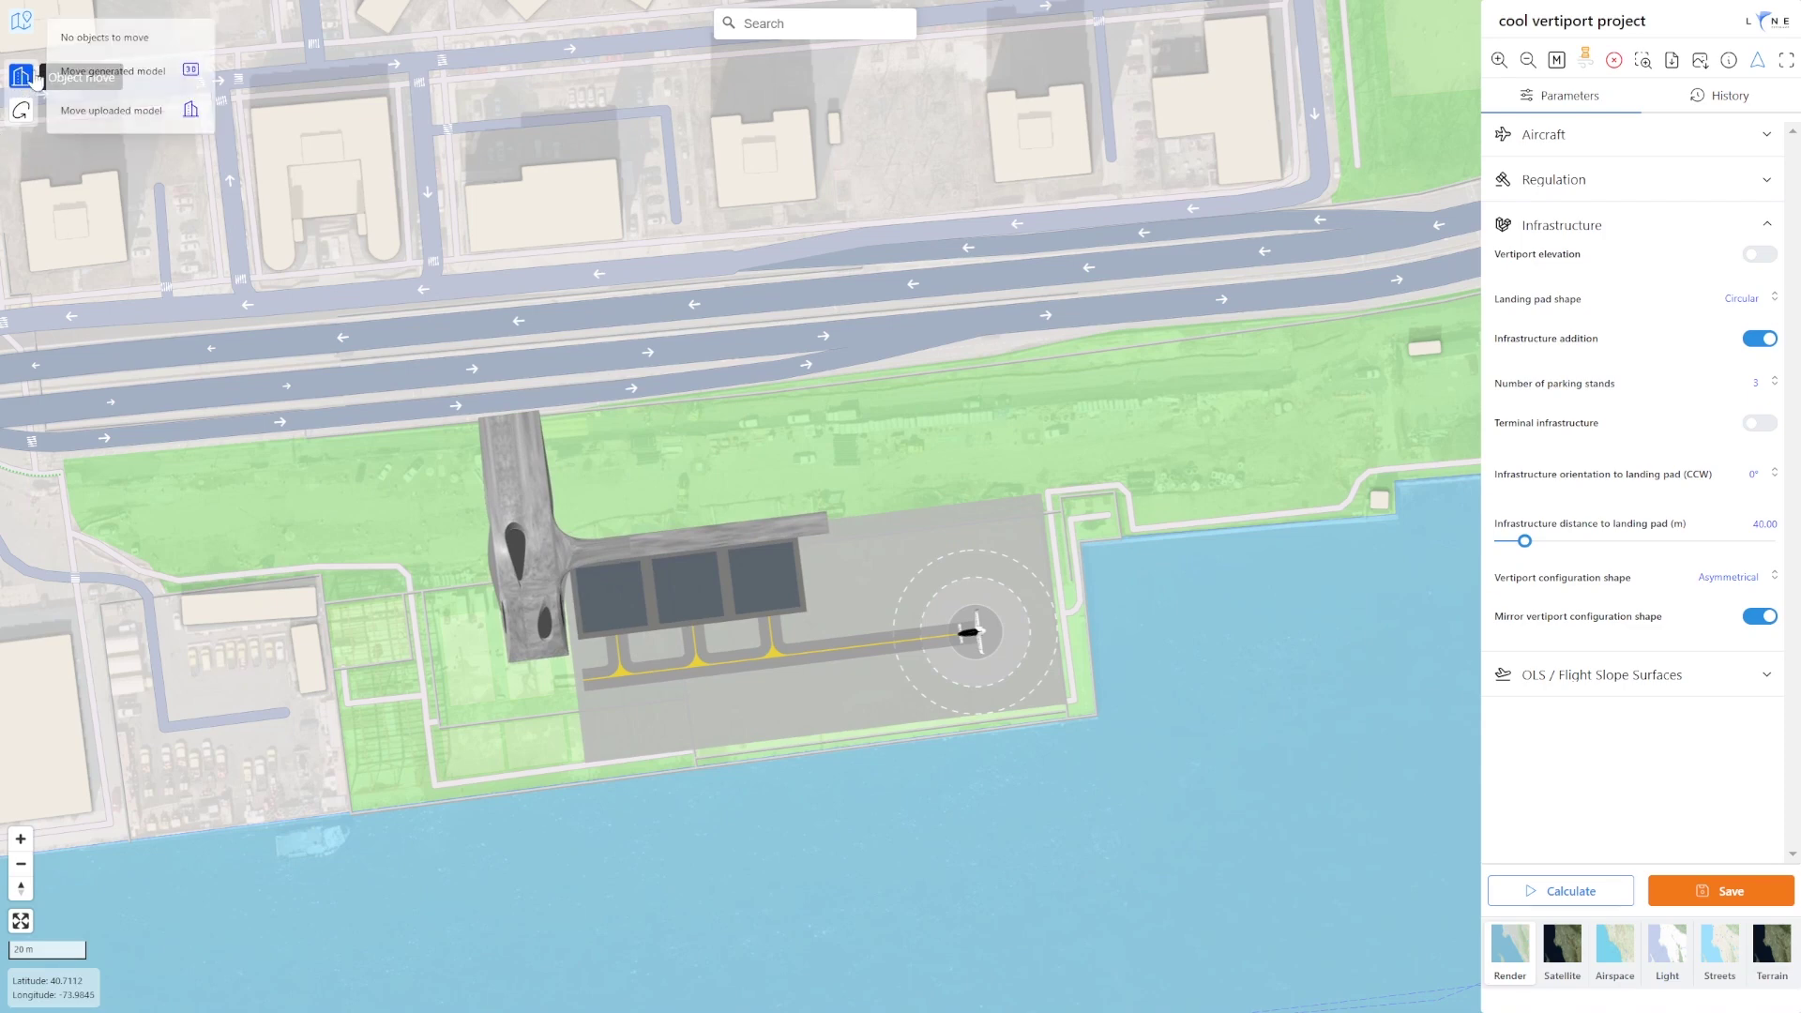
{"action": "left_click", "coordinate": [99, 51]}
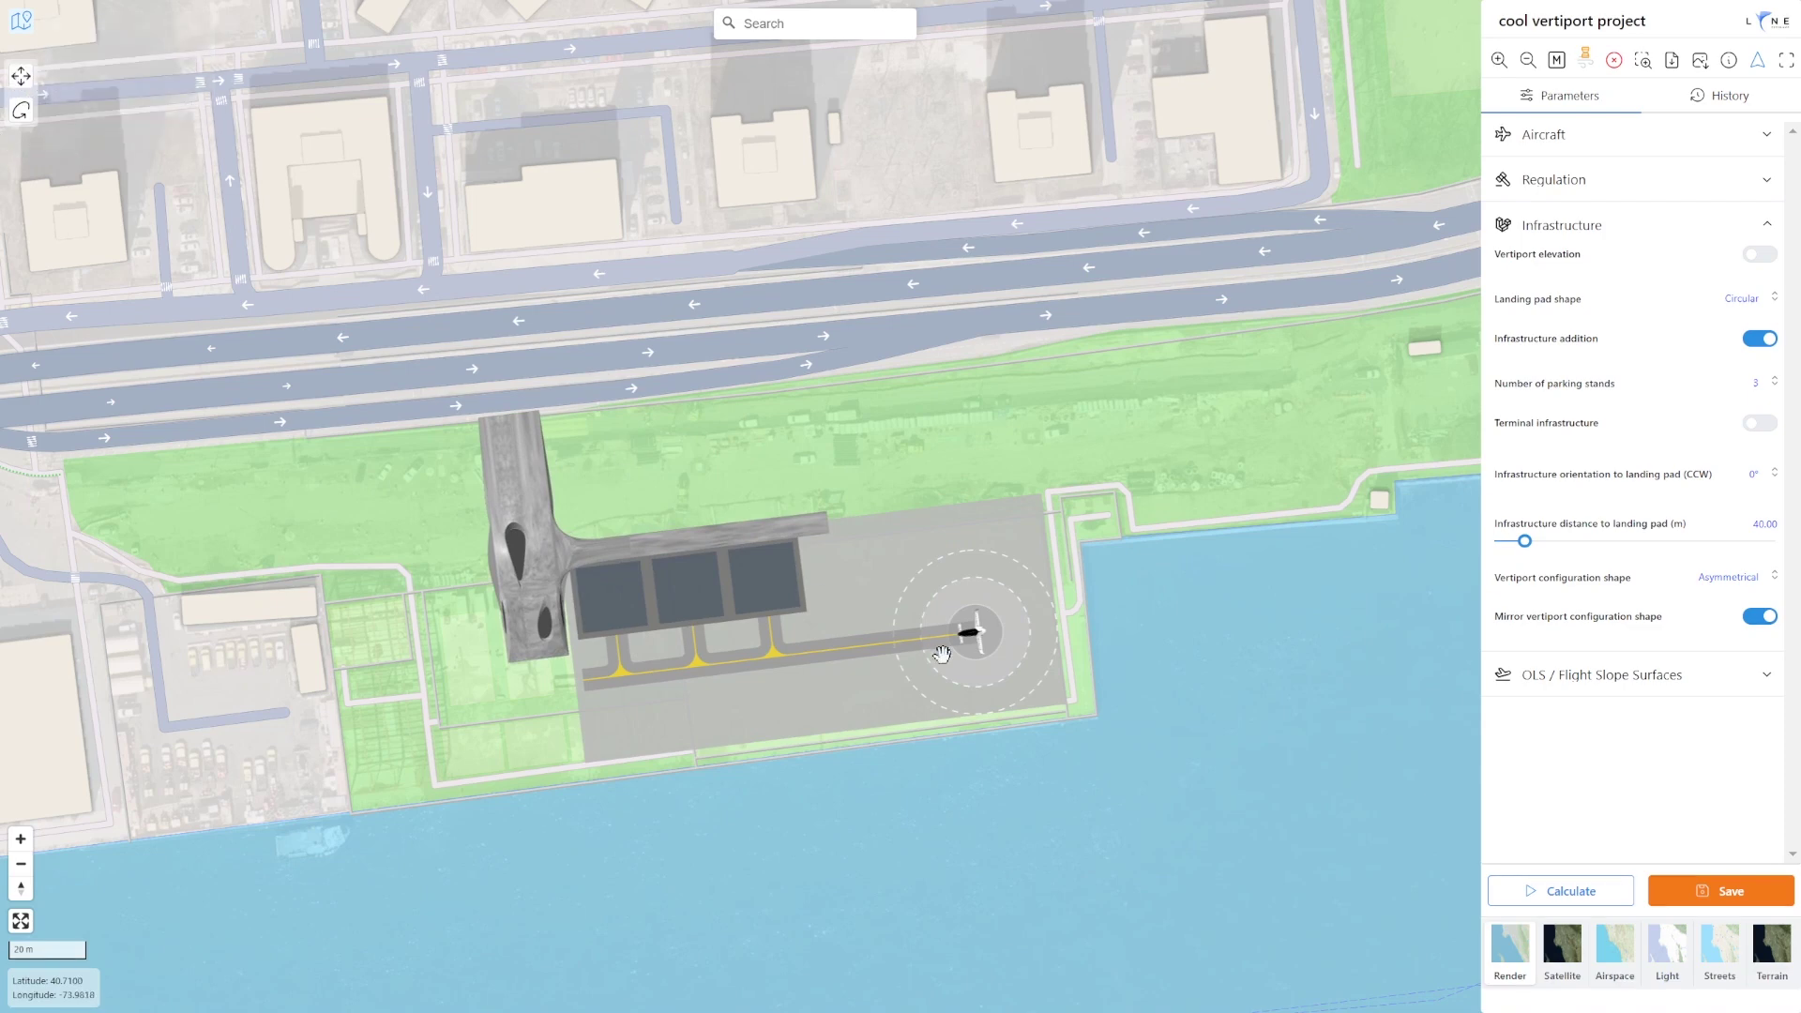
- Enable the OLS/flight slope surfaces again and recalculate the vertiport with the uploaded terminal
{"action": "left_click", "coordinate": [1616, 685]}
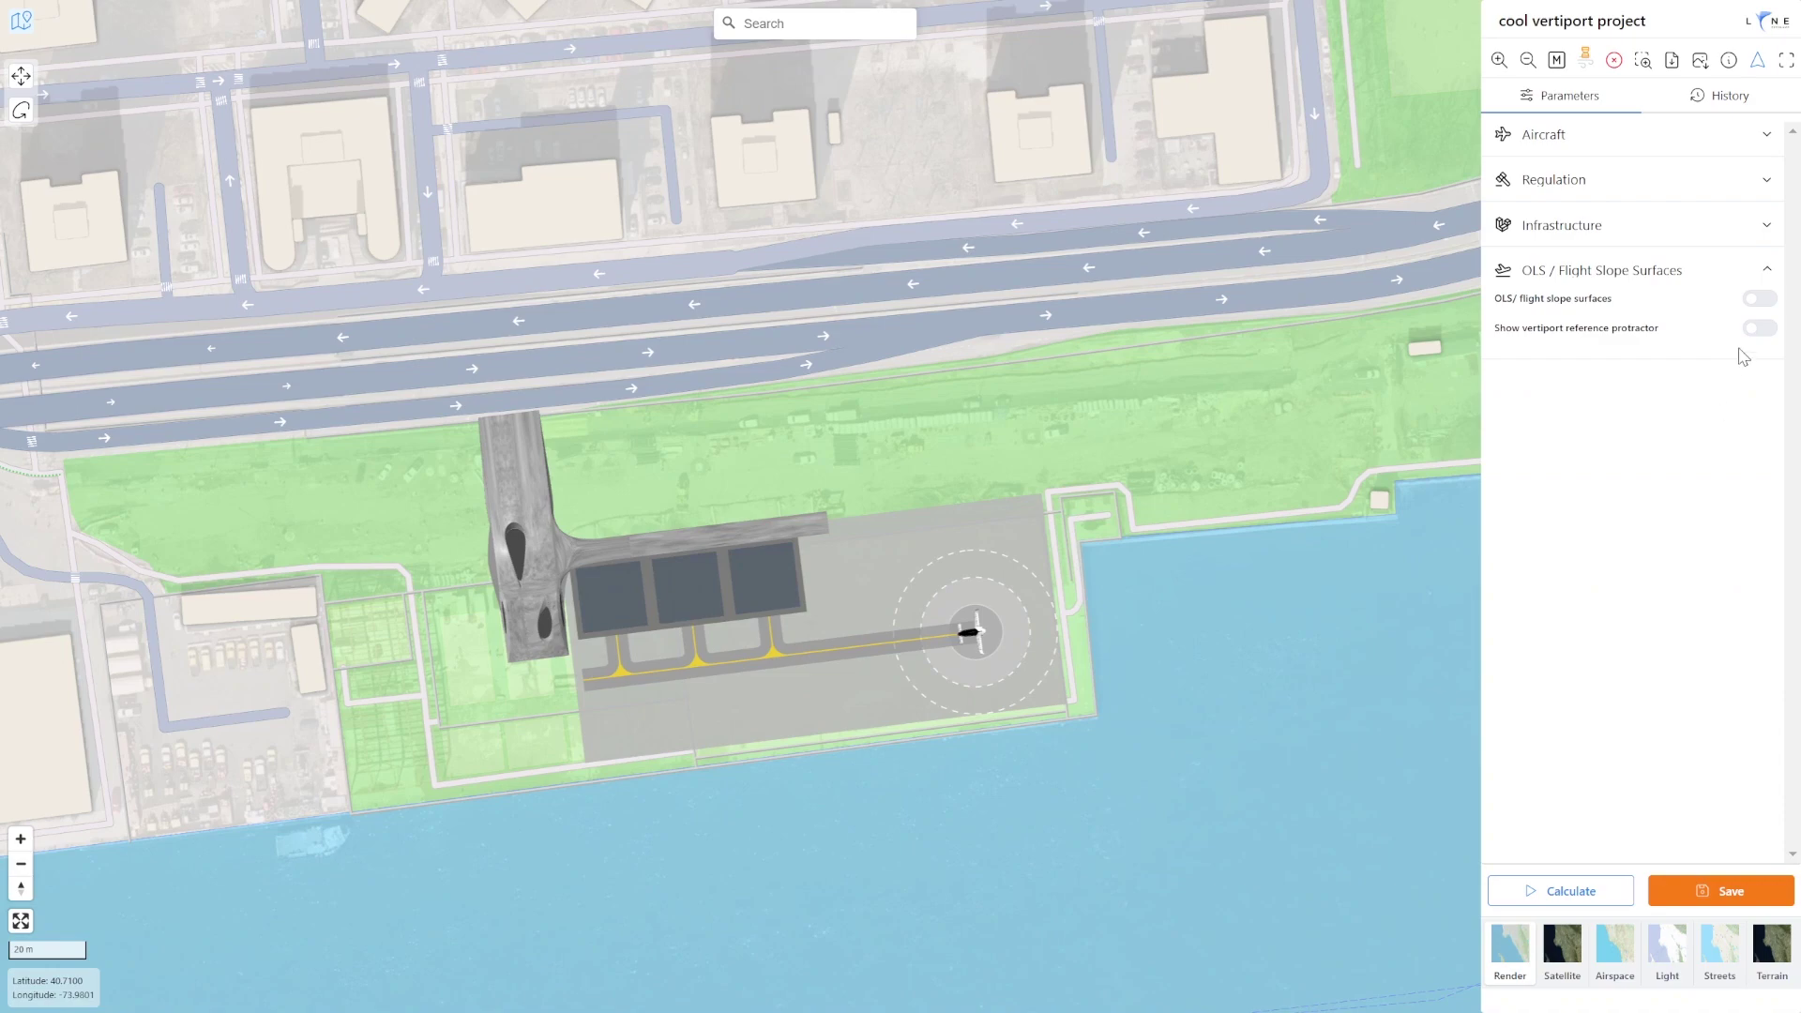
{"action": "left_click", "coordinate": [1760, 298]}
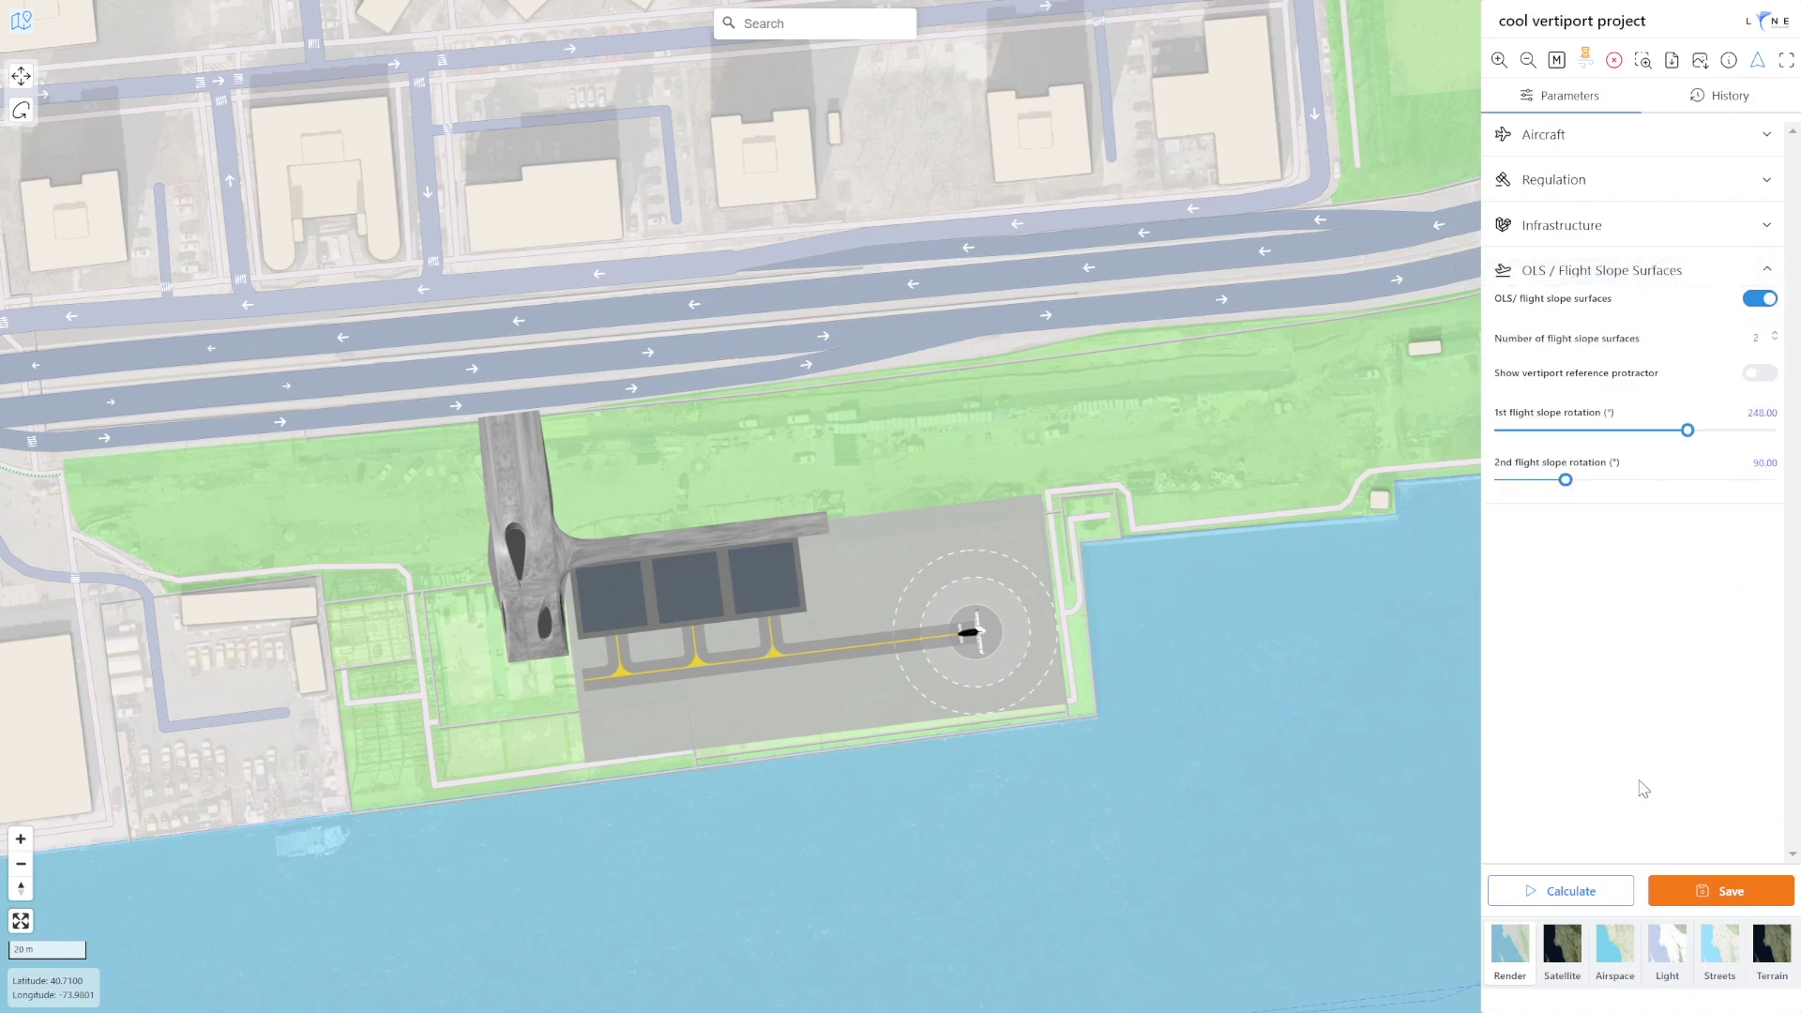
{"action": "left_click", "coordinate": [1562, 891]}
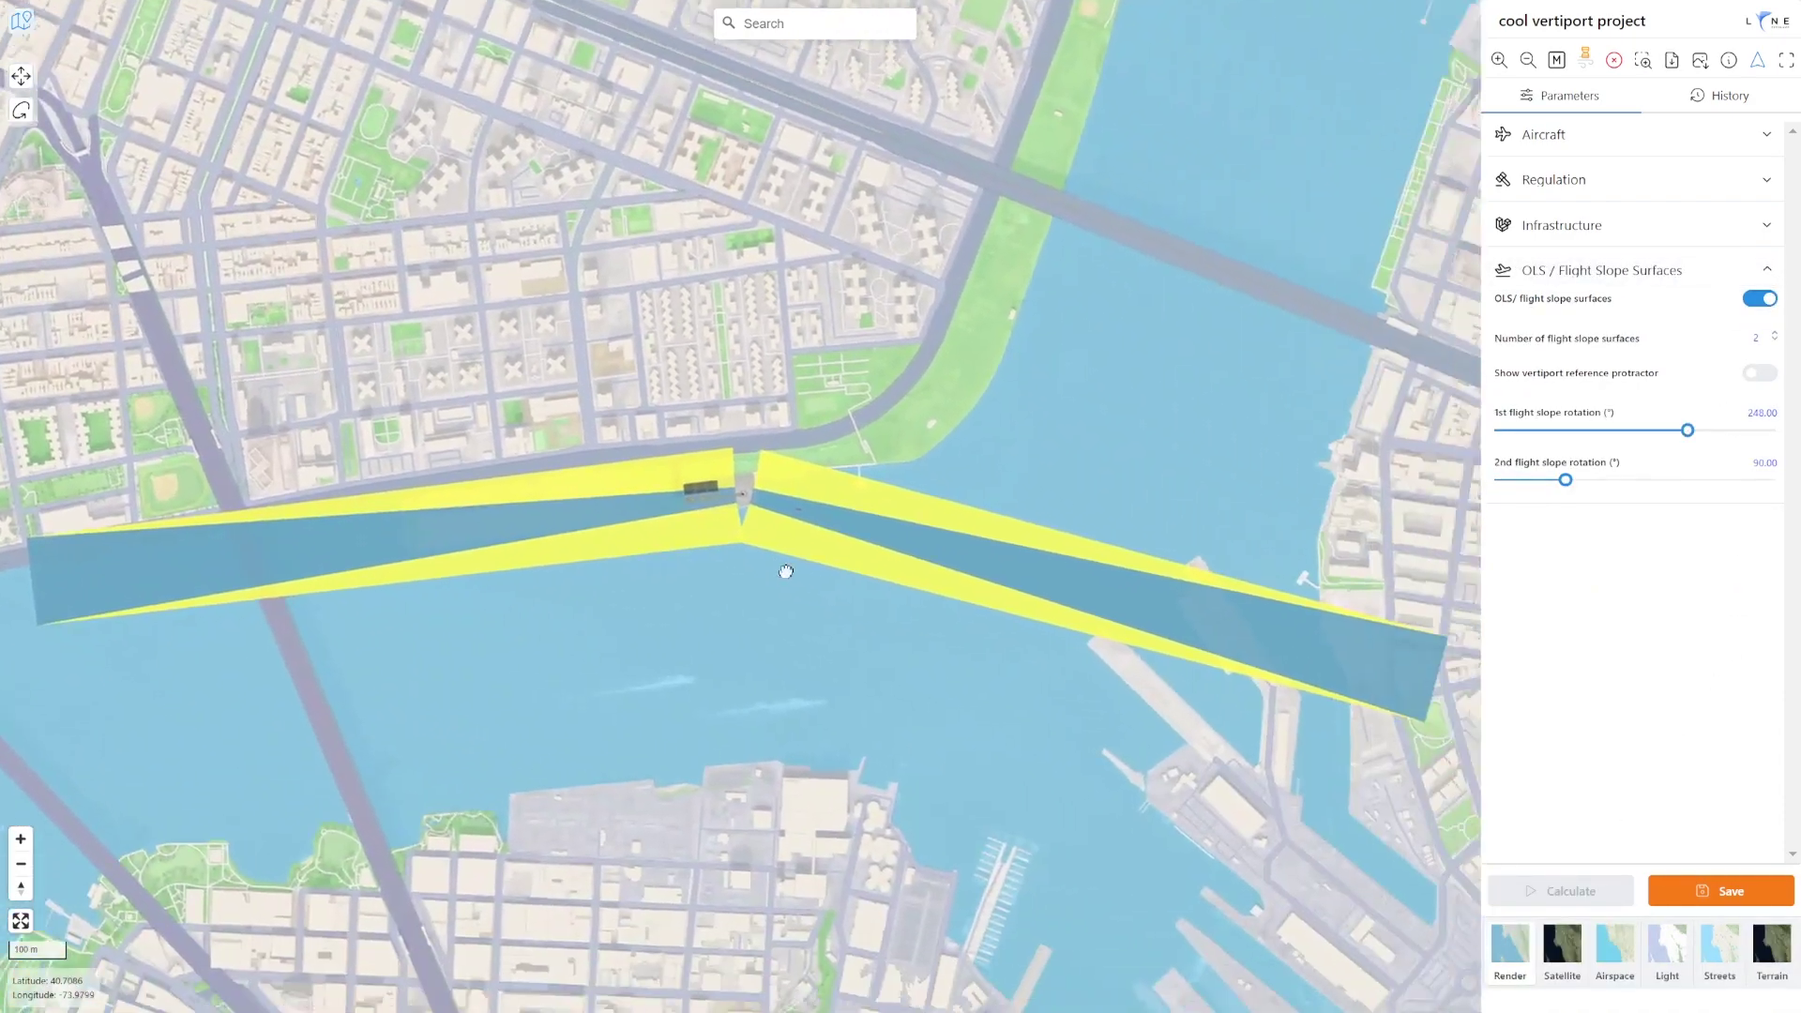
- Switch the base map to Airspace, check the flight slopes against the surrounding airspace, and save the vertiport model
{"action": "scroll", "coordinate": [987, 589], "scroll_direction": "down", "scroll_amount": 5}
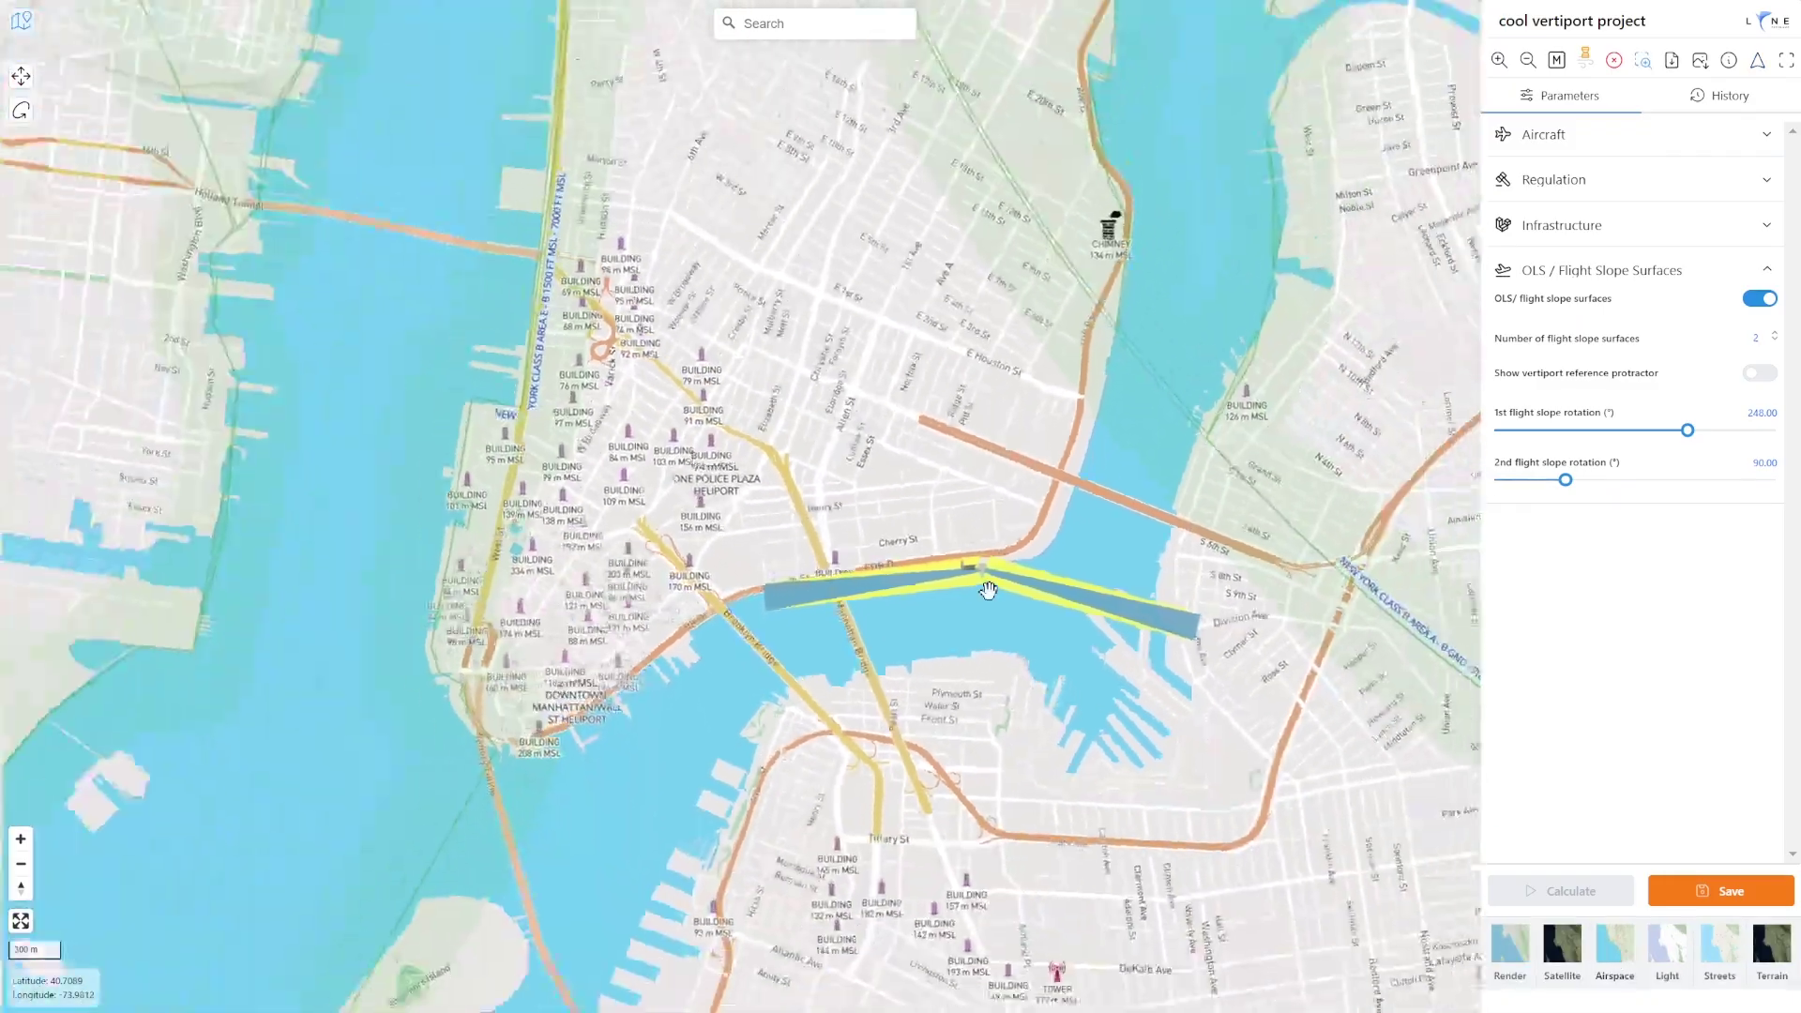
{"action": "left_click", "coordinate": [1528, 60]}
{"action": "right_click_drag", "start_coordinate": [1017, 626], "coordinate": [1099, 515]}
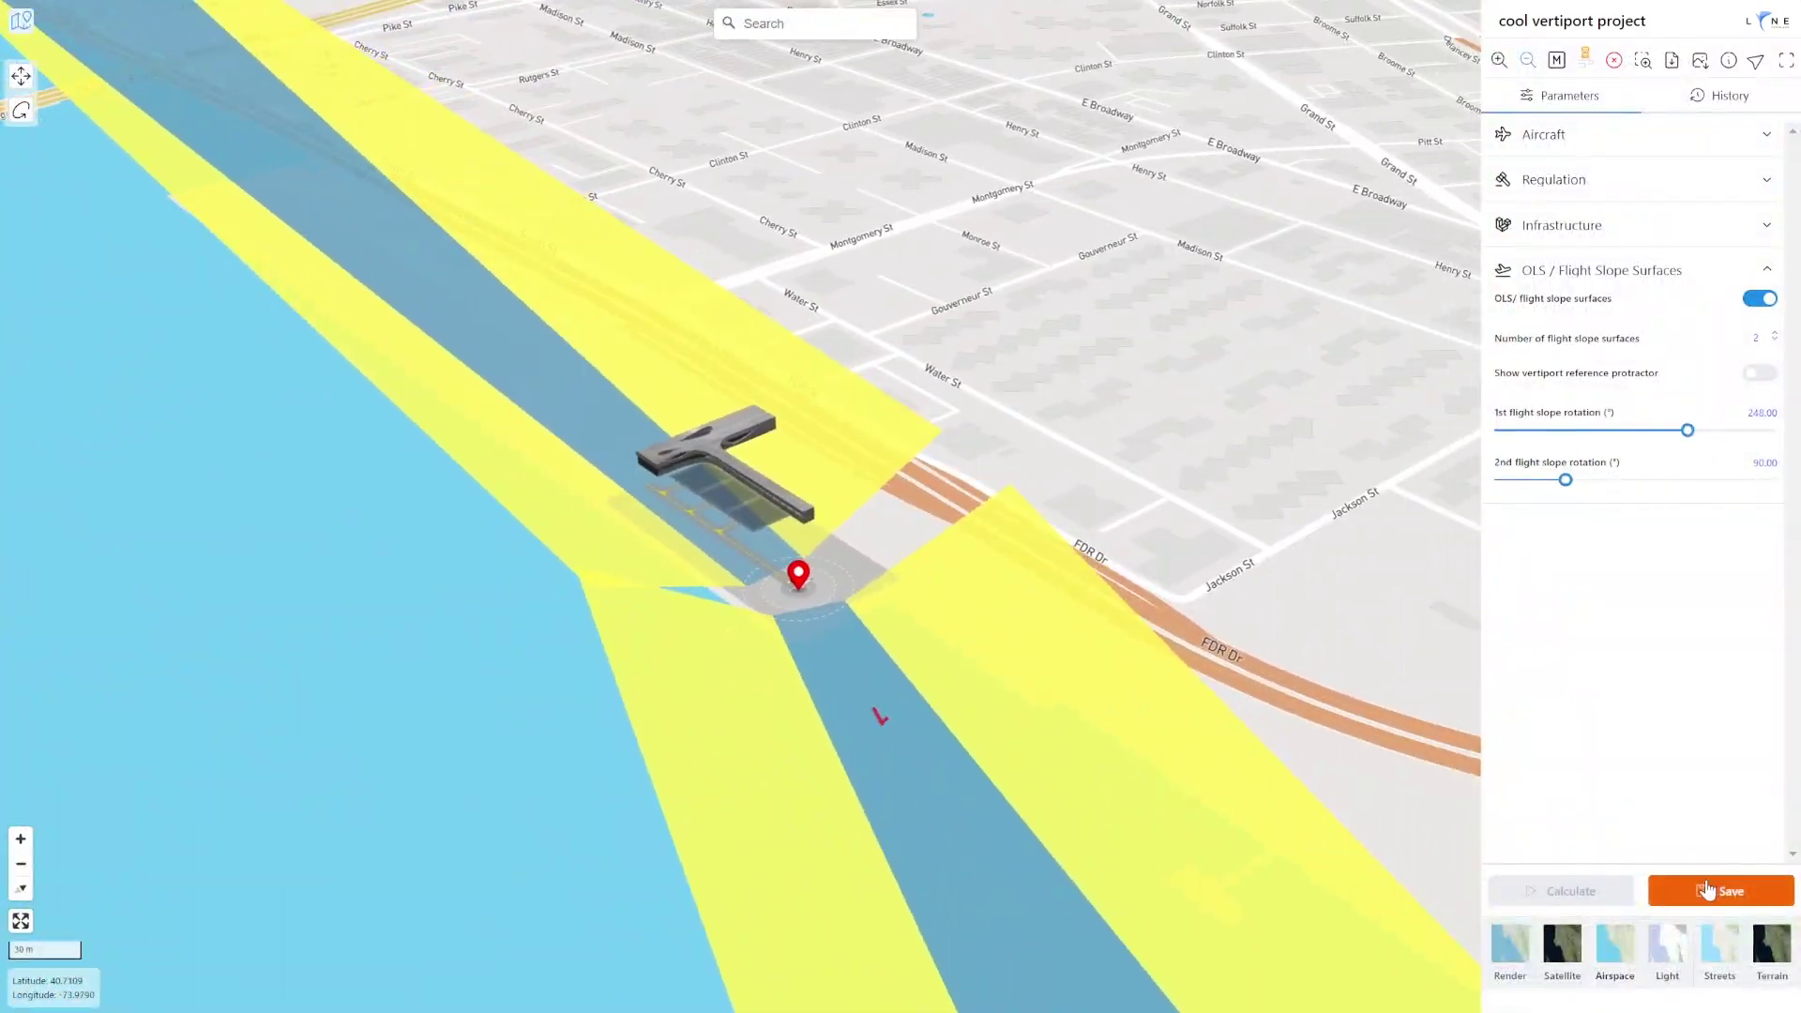
{"action": "left_click", "coordinate": [1718, 889]}
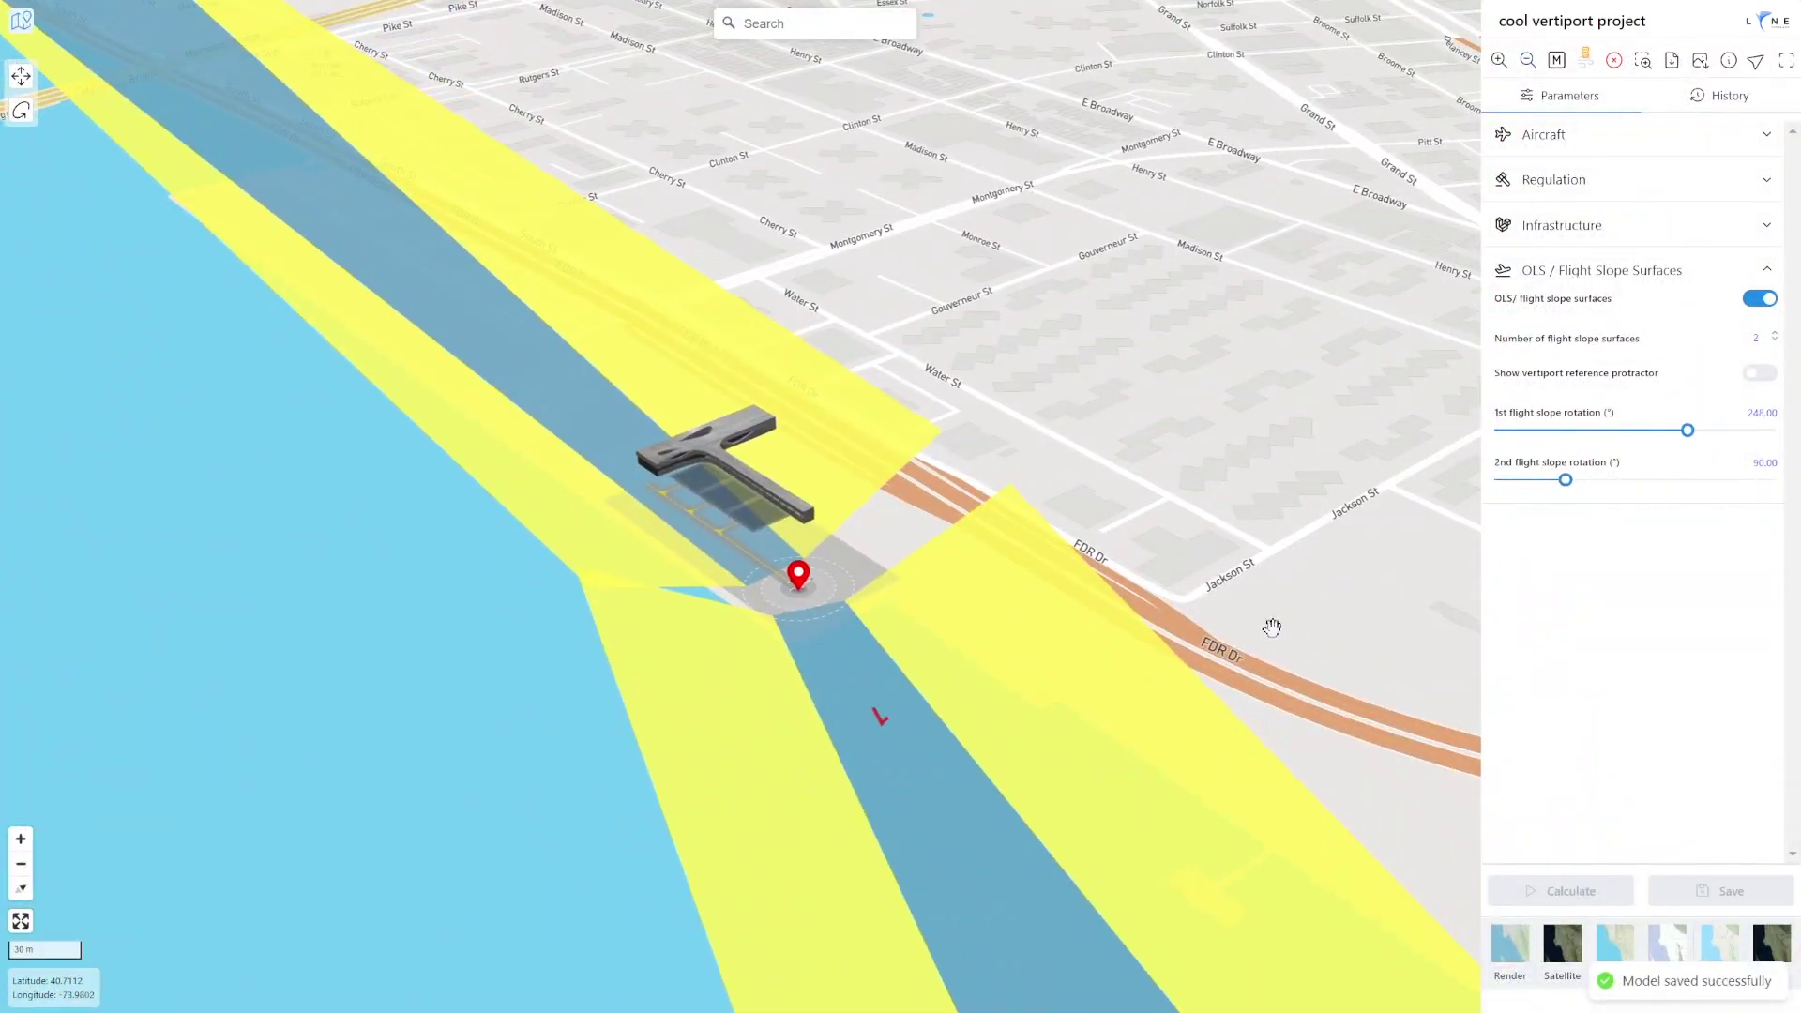
{"action": "left_click", "coordinate": [1786, 60]}
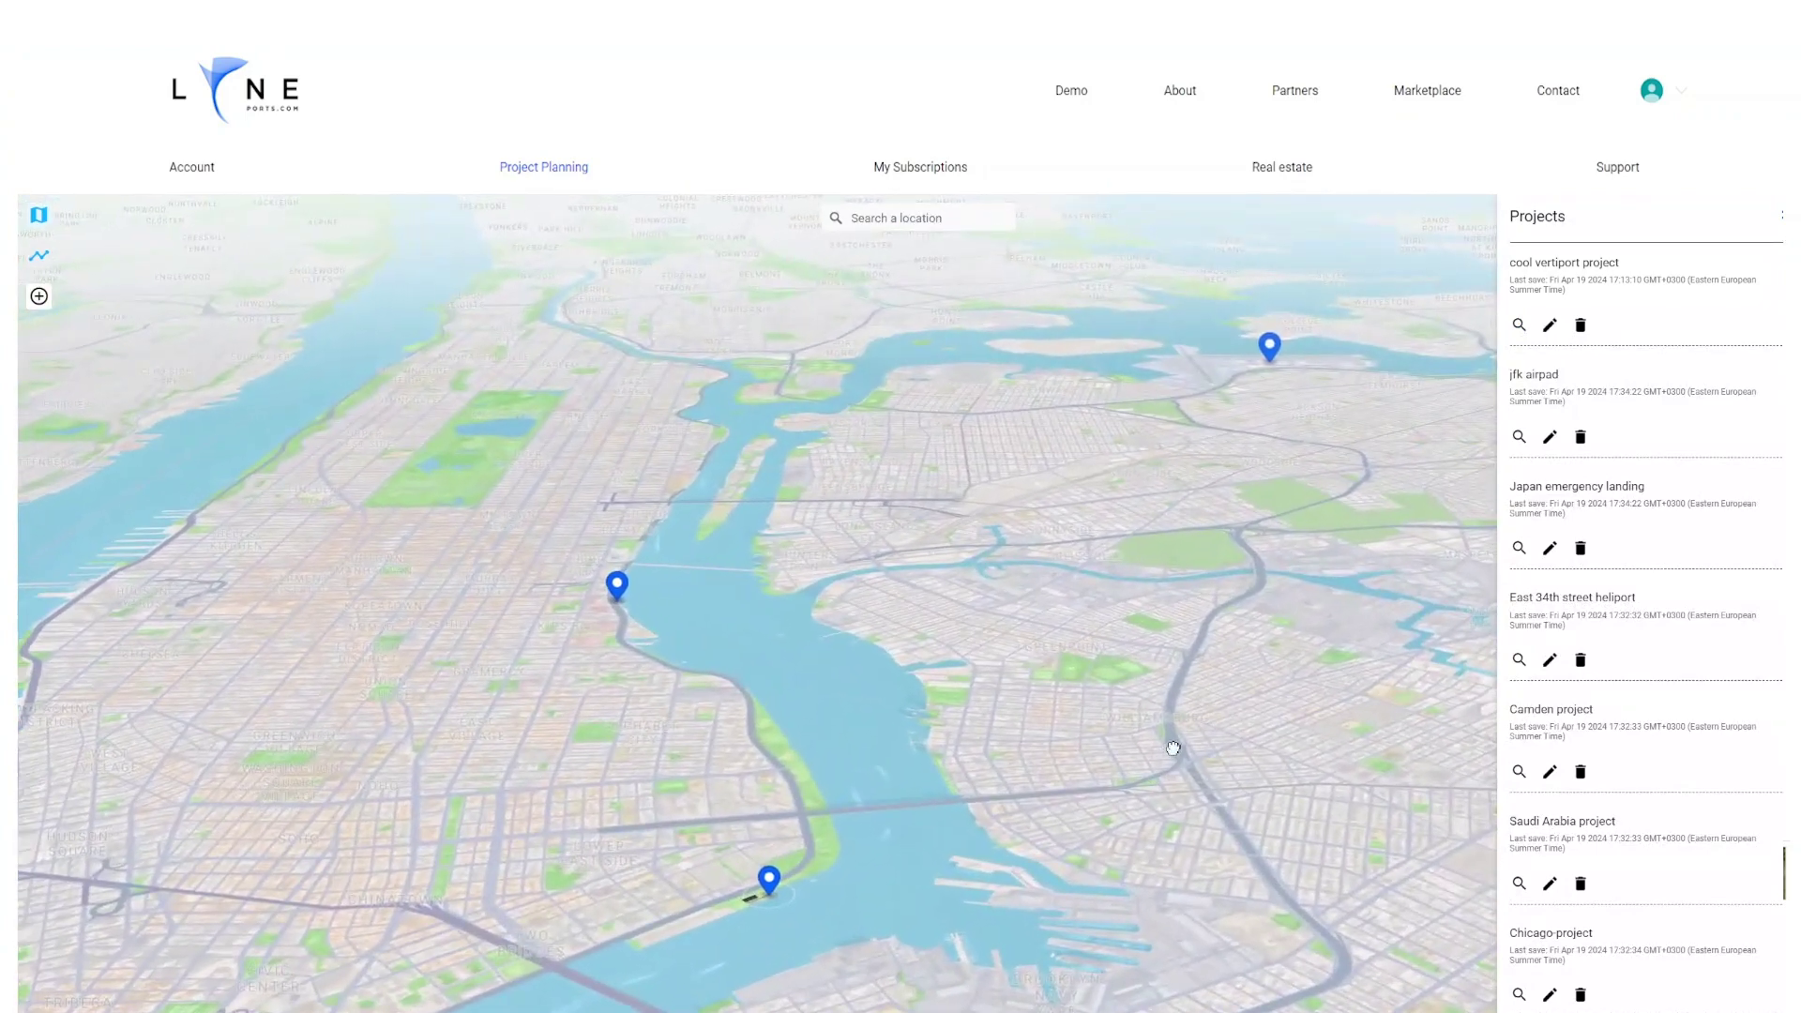
- Show the network between projects on the planning map, with a network distance of 10 km and a slightly raised network height
{"action": "left_click", "coordinate": [41, 268]}
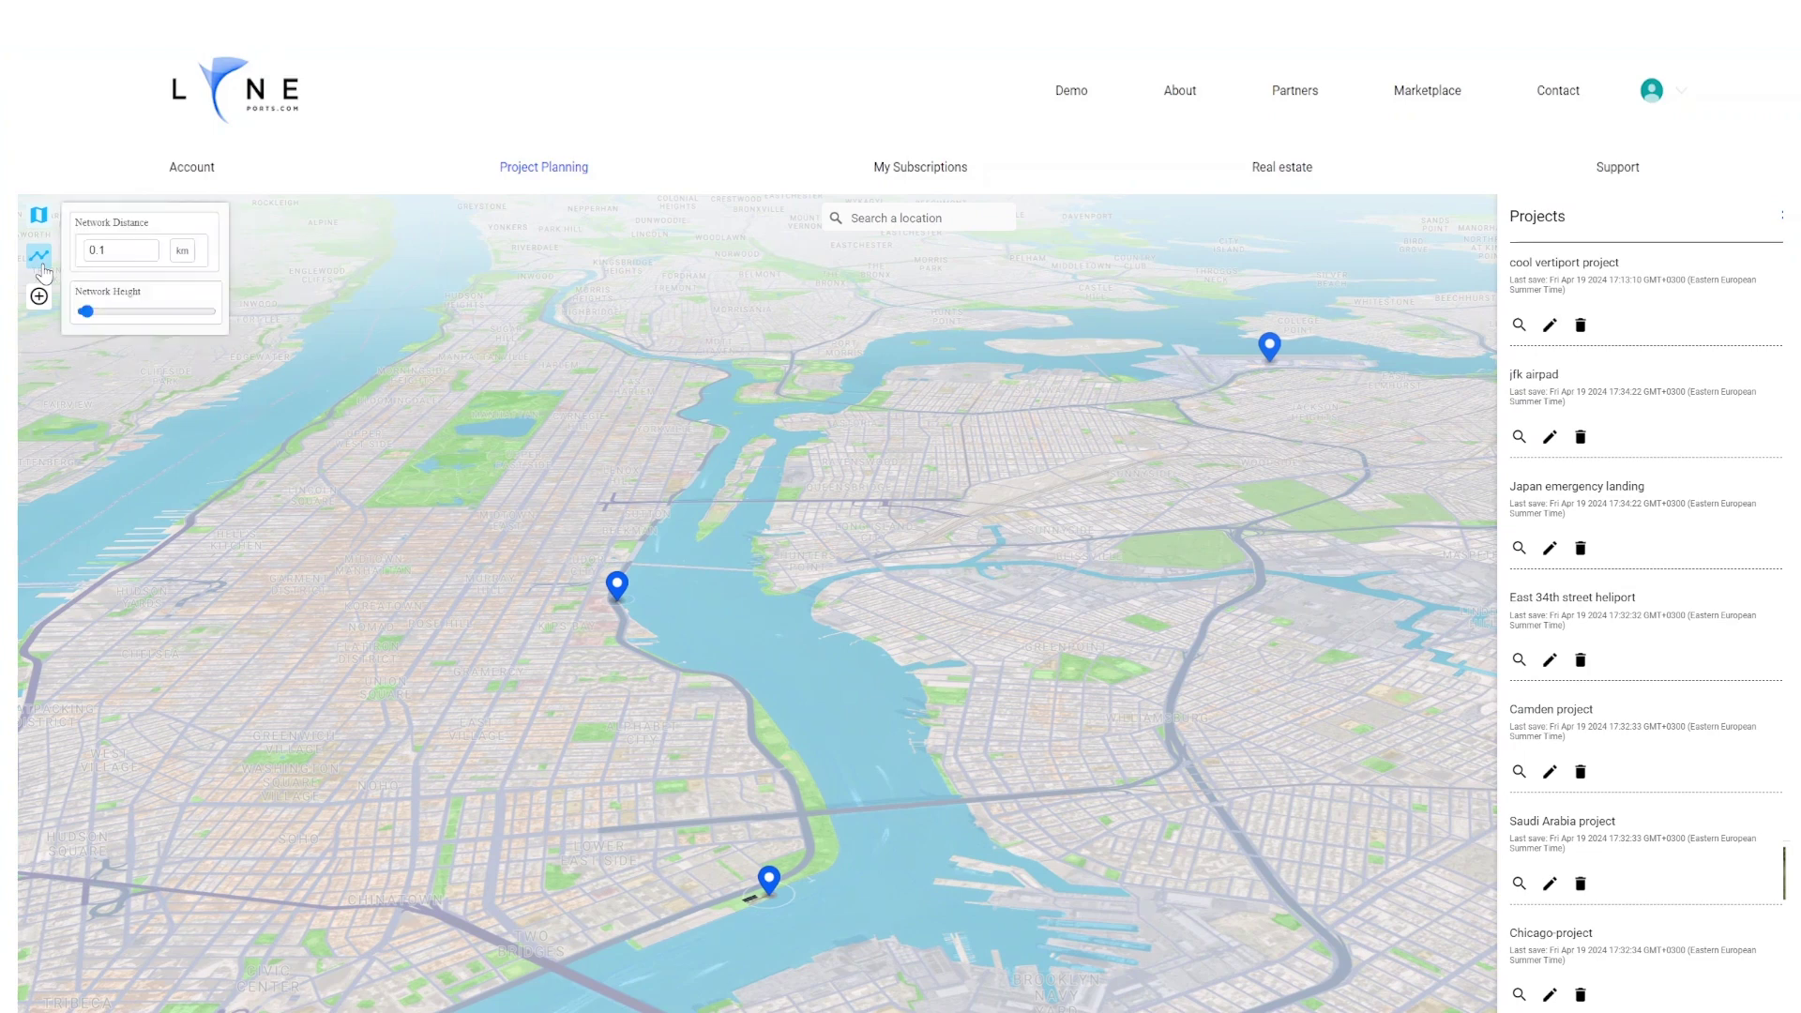
{"action": "left_click", "coordinate": [117, 251]}
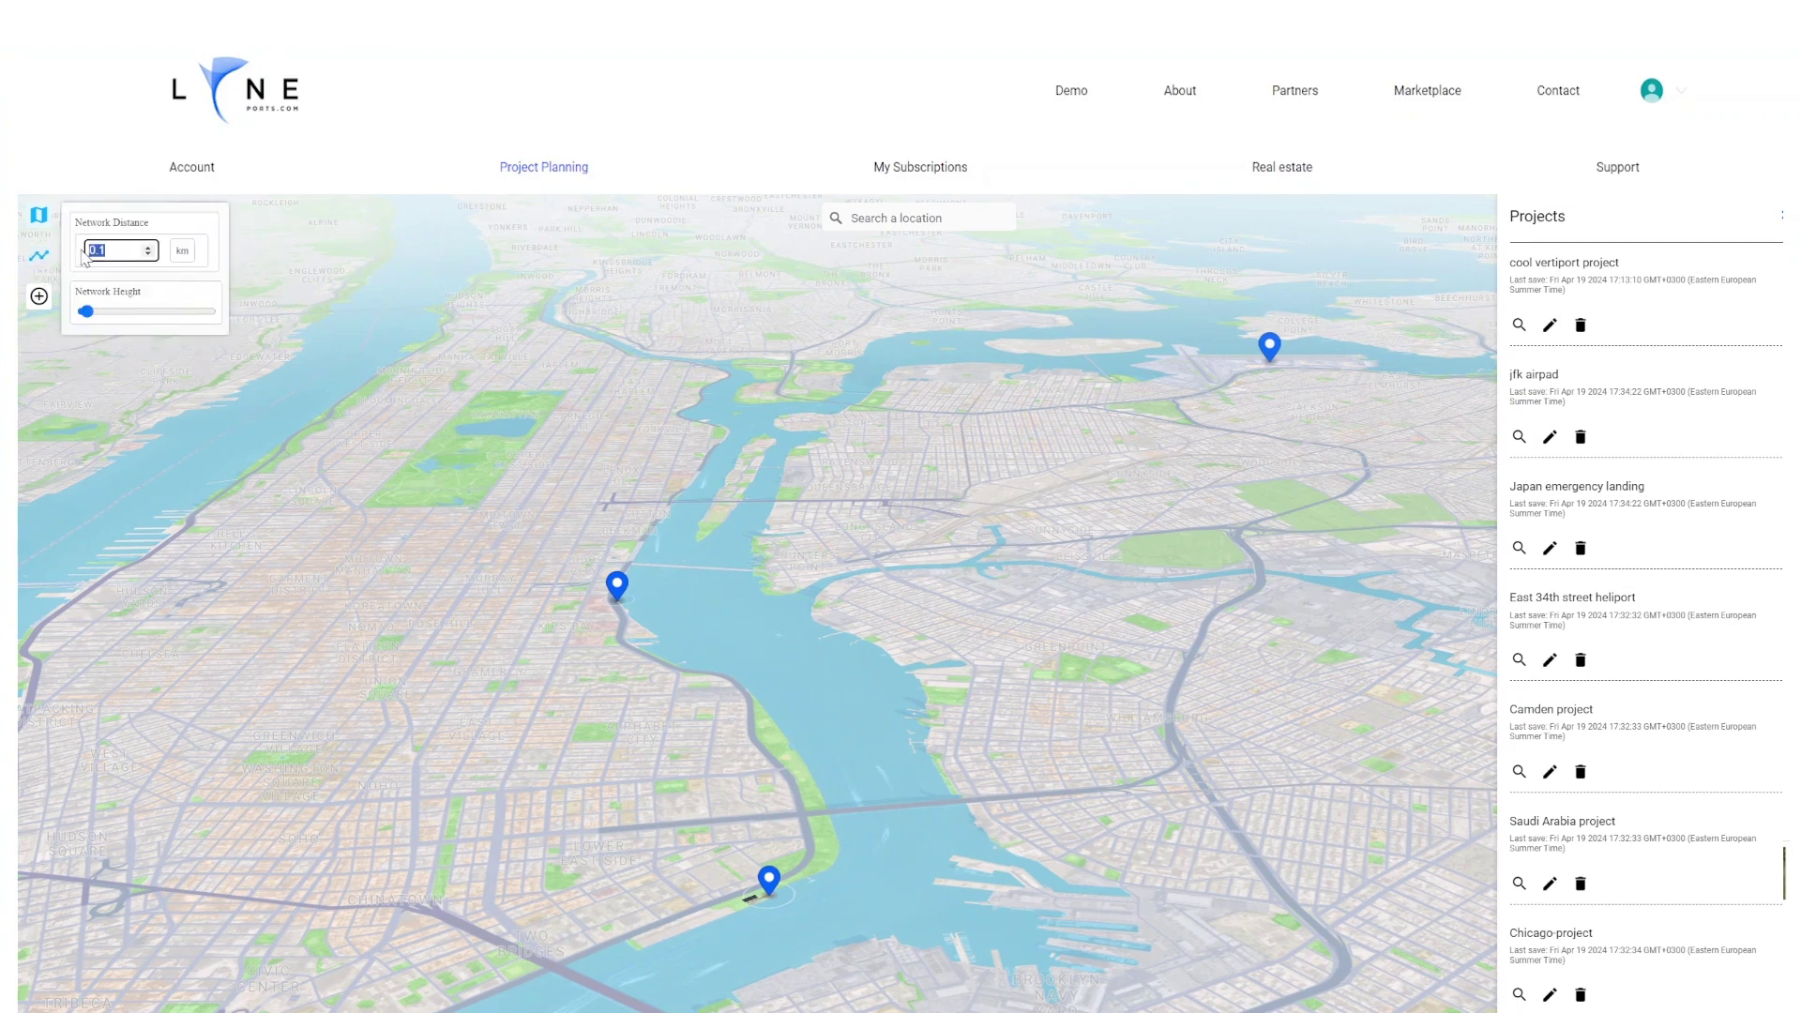
{"action": "type", "text": "10"}
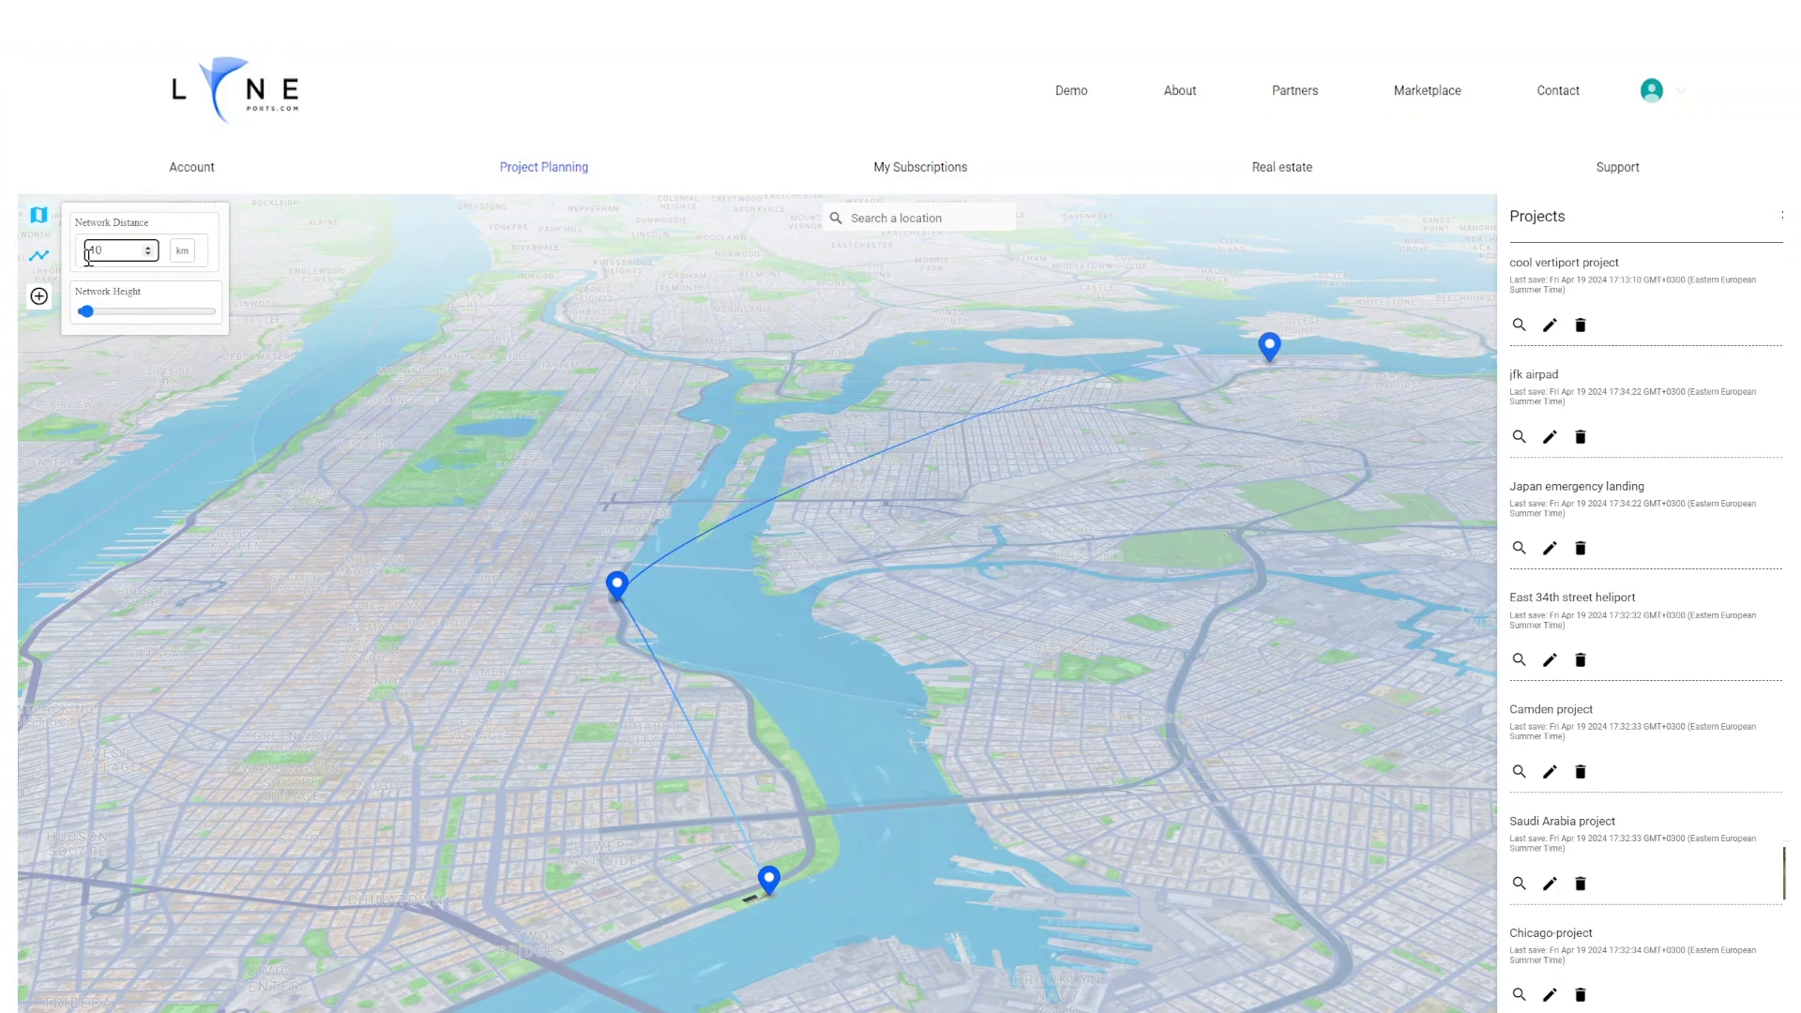
{"action": "left_click", "coordinate": [88, 313]}
{"action": "left_click_drag", "start_coordinate": [90, 313], "coordinate": [91, 311]}
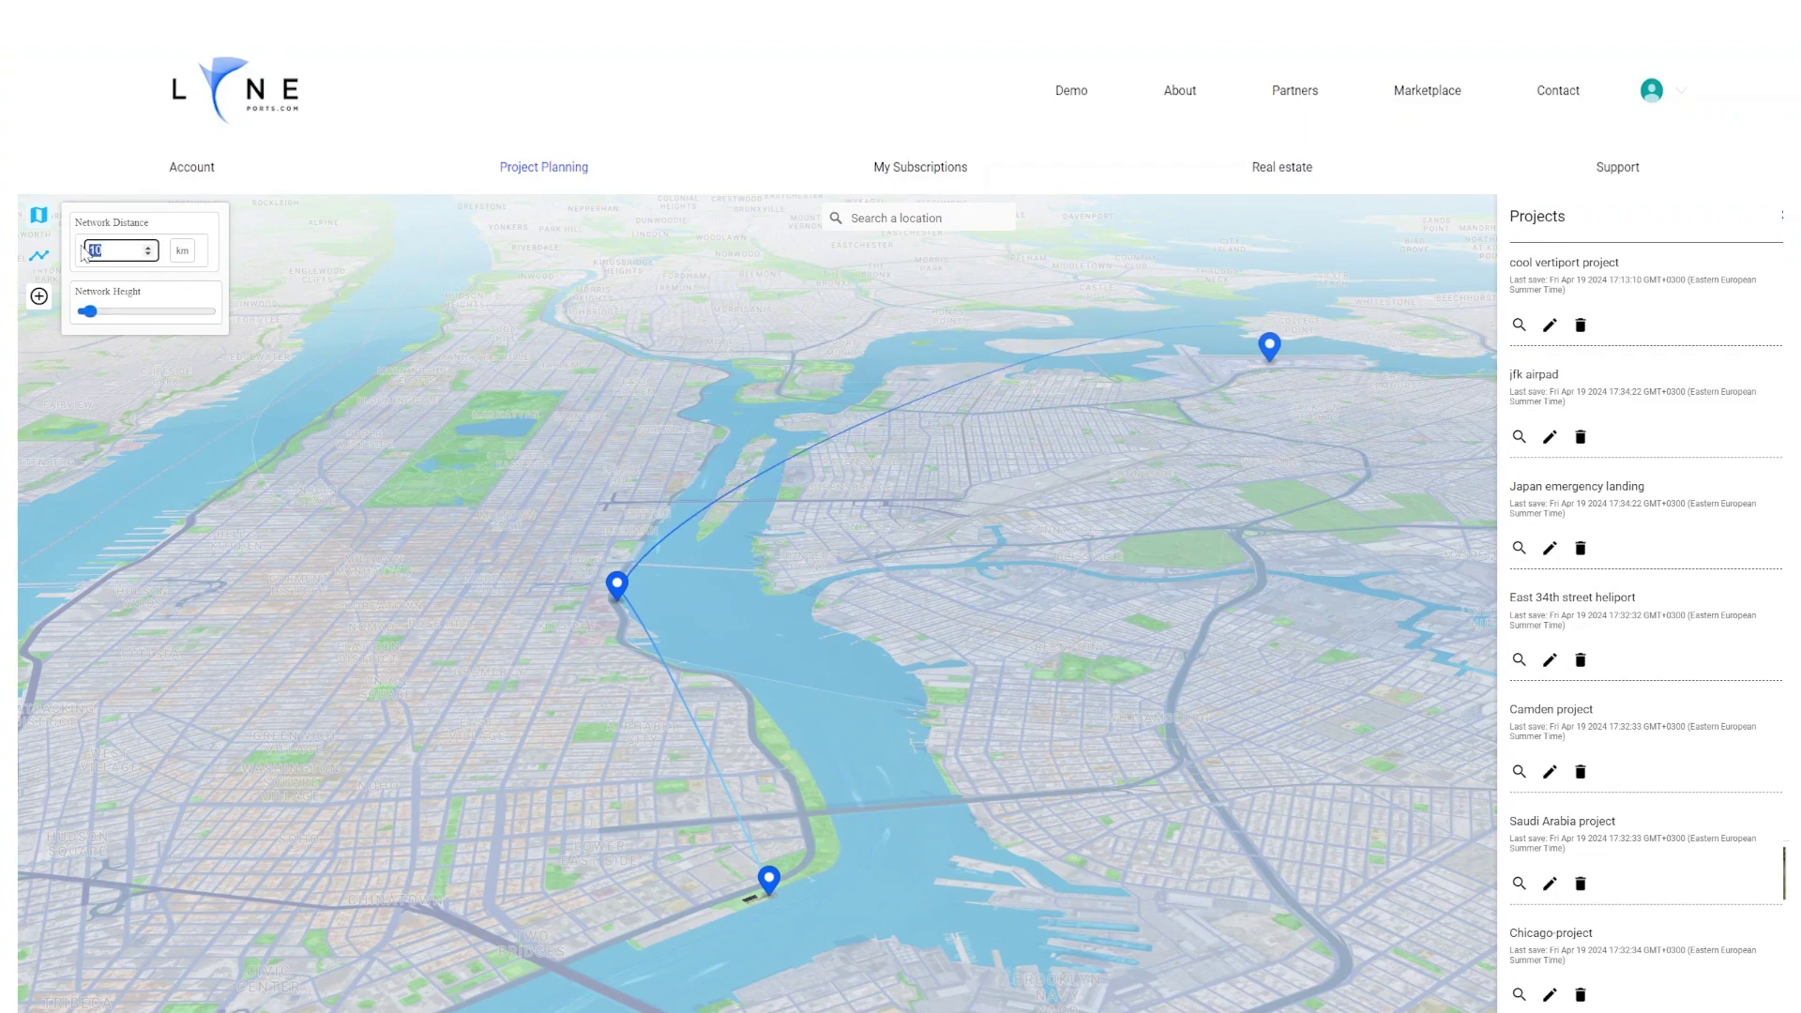
- Widen the network distance first to 50 km and finally to 1000 km, inspecting the connections between the project locations
{"action": "type", "text": "50"}
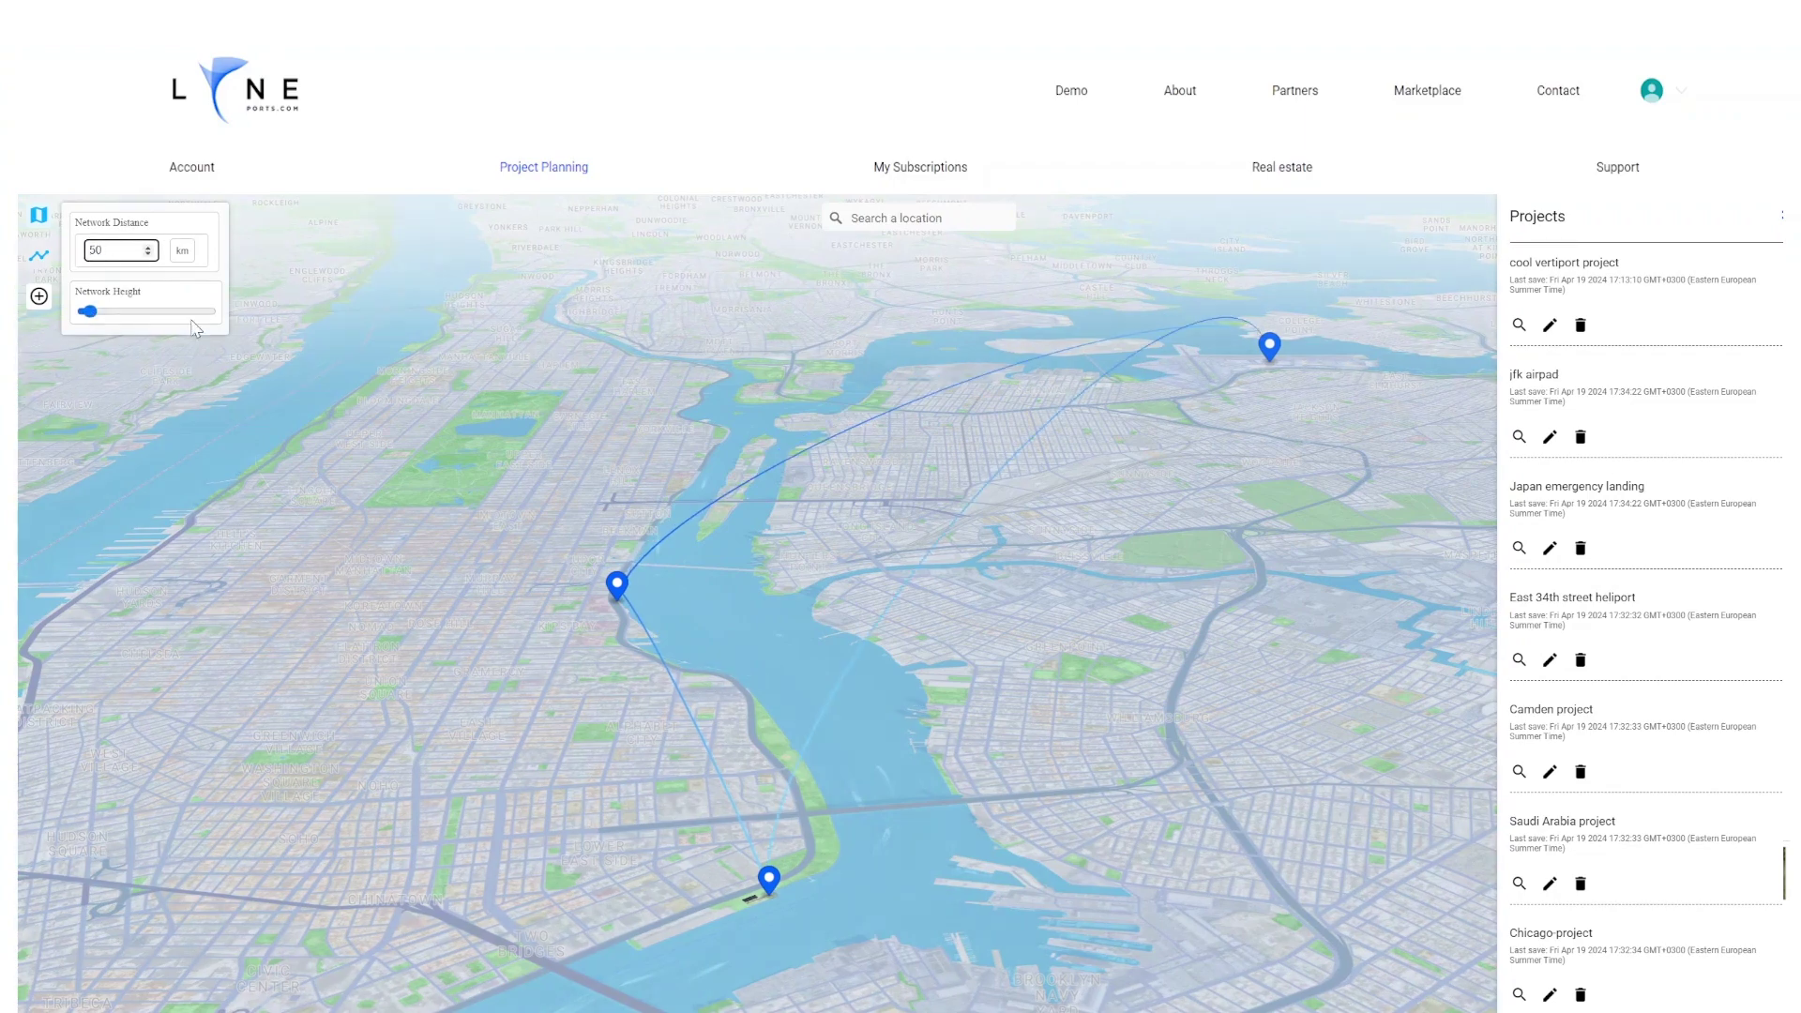
{"action": "right_click_drag", "start_coordinate": [1061, 788], "coordinate": [1087, 785]}
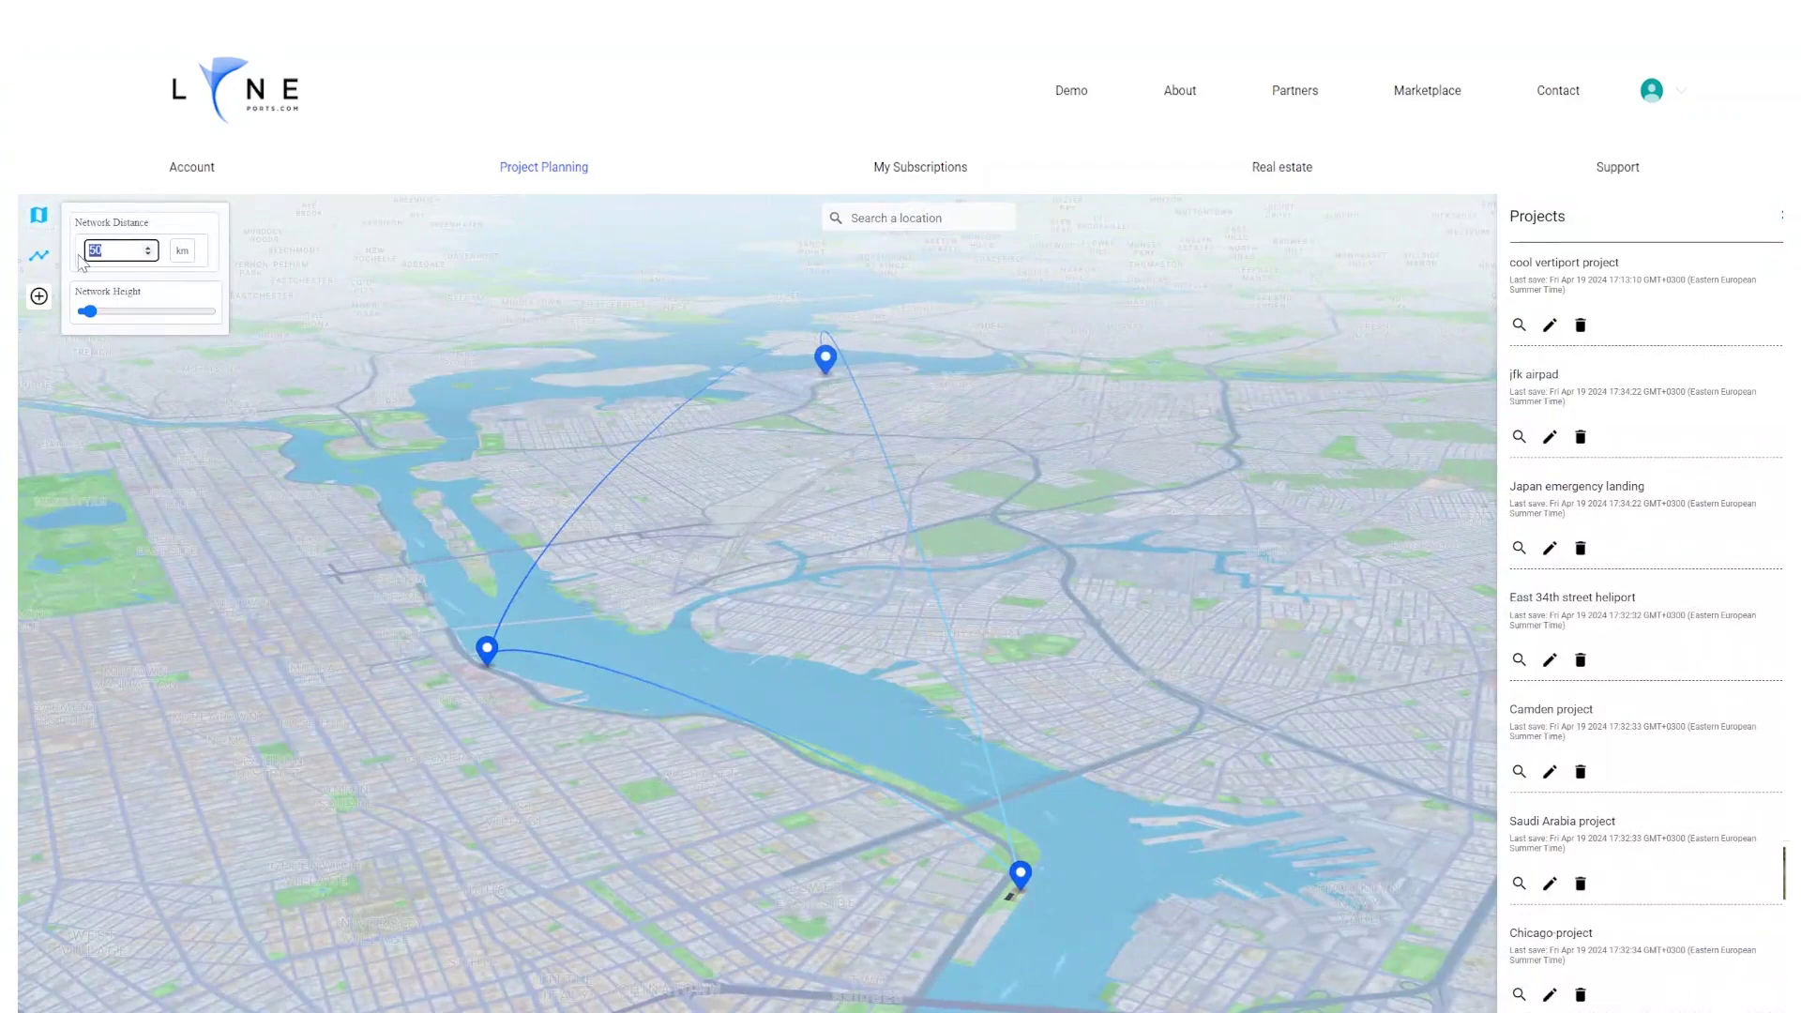
{"action": "type", "text": "1000"}
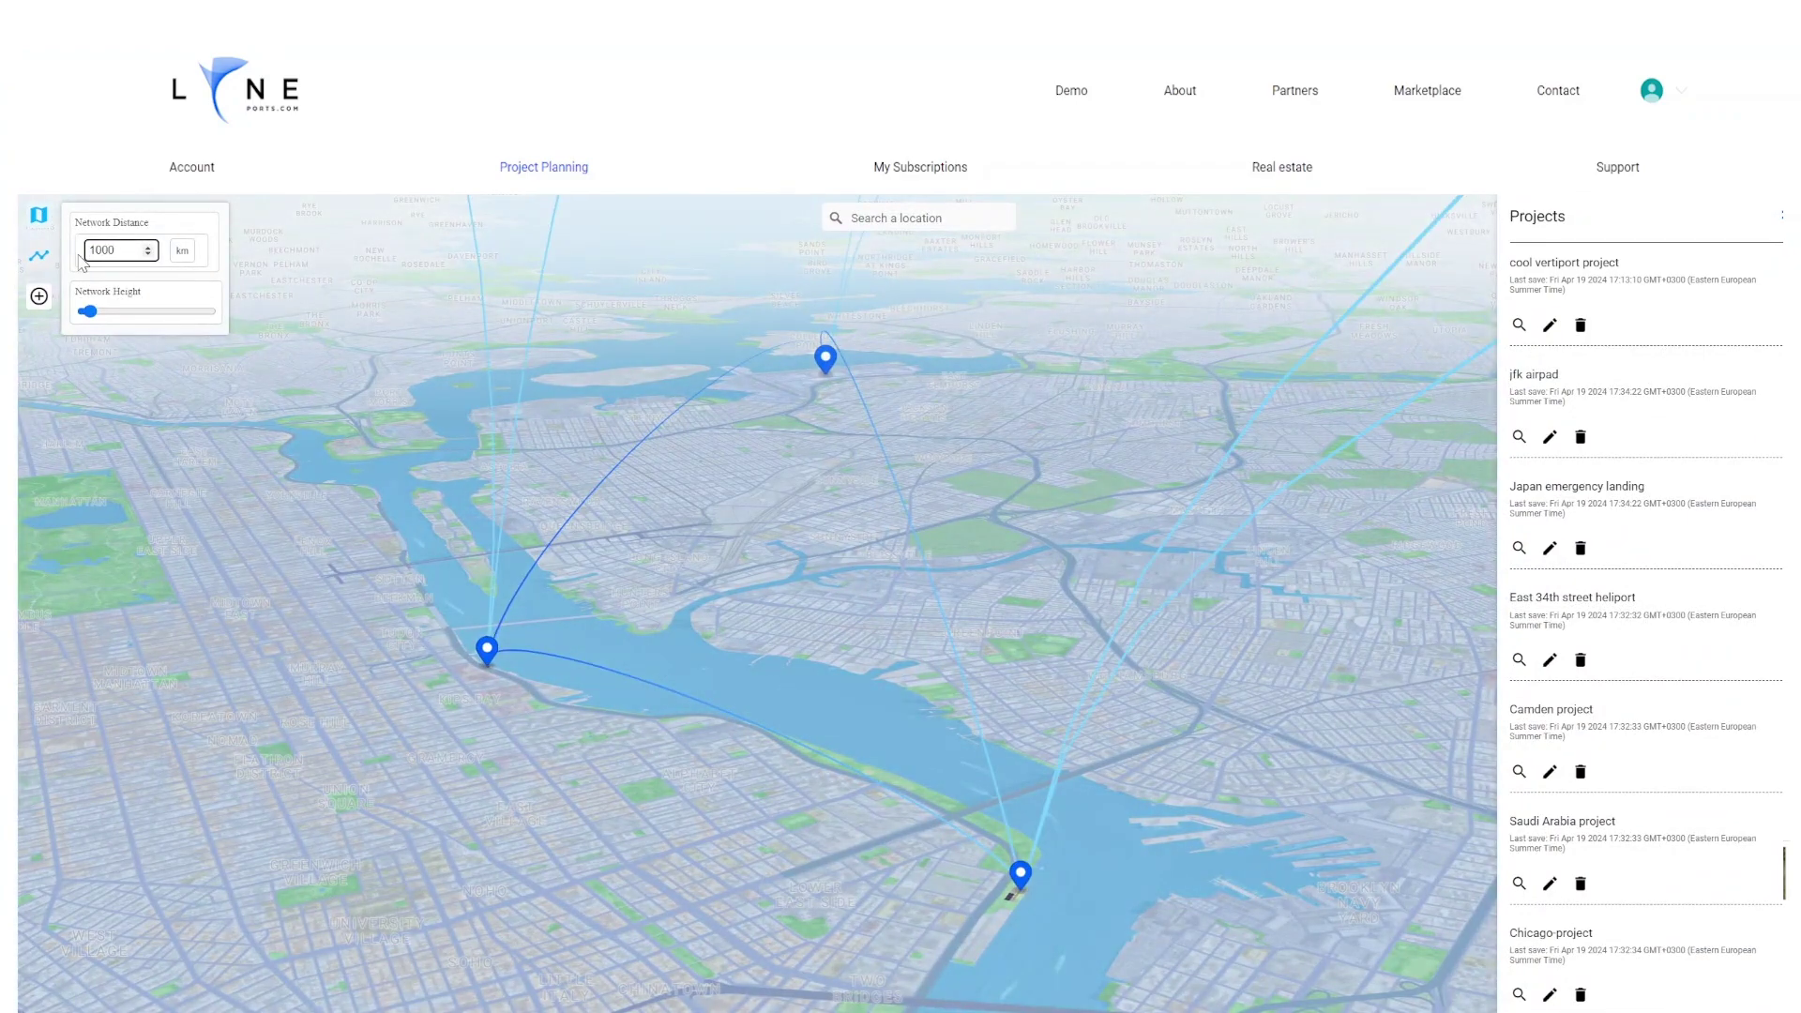
{"action": "scroll", "coordinate": [727, 648], "scroll_direction": "down", "scroll_amount": 2}
{"action": "scroll", "coordinate": [737, 659], "scroll_direction": "down", "scroll_amount": 3}
{"action": "right_click_drag", "start_coordinate": [767, 693], "coordinate": [823, 718]}
{"action": "left_click_drag", "start_coordinate": [823, 718], "coordinate": [923, 688]}
{"action": "right_click_drag", "start_coordinate": [922, 687], "coordinate": [961, 694]}
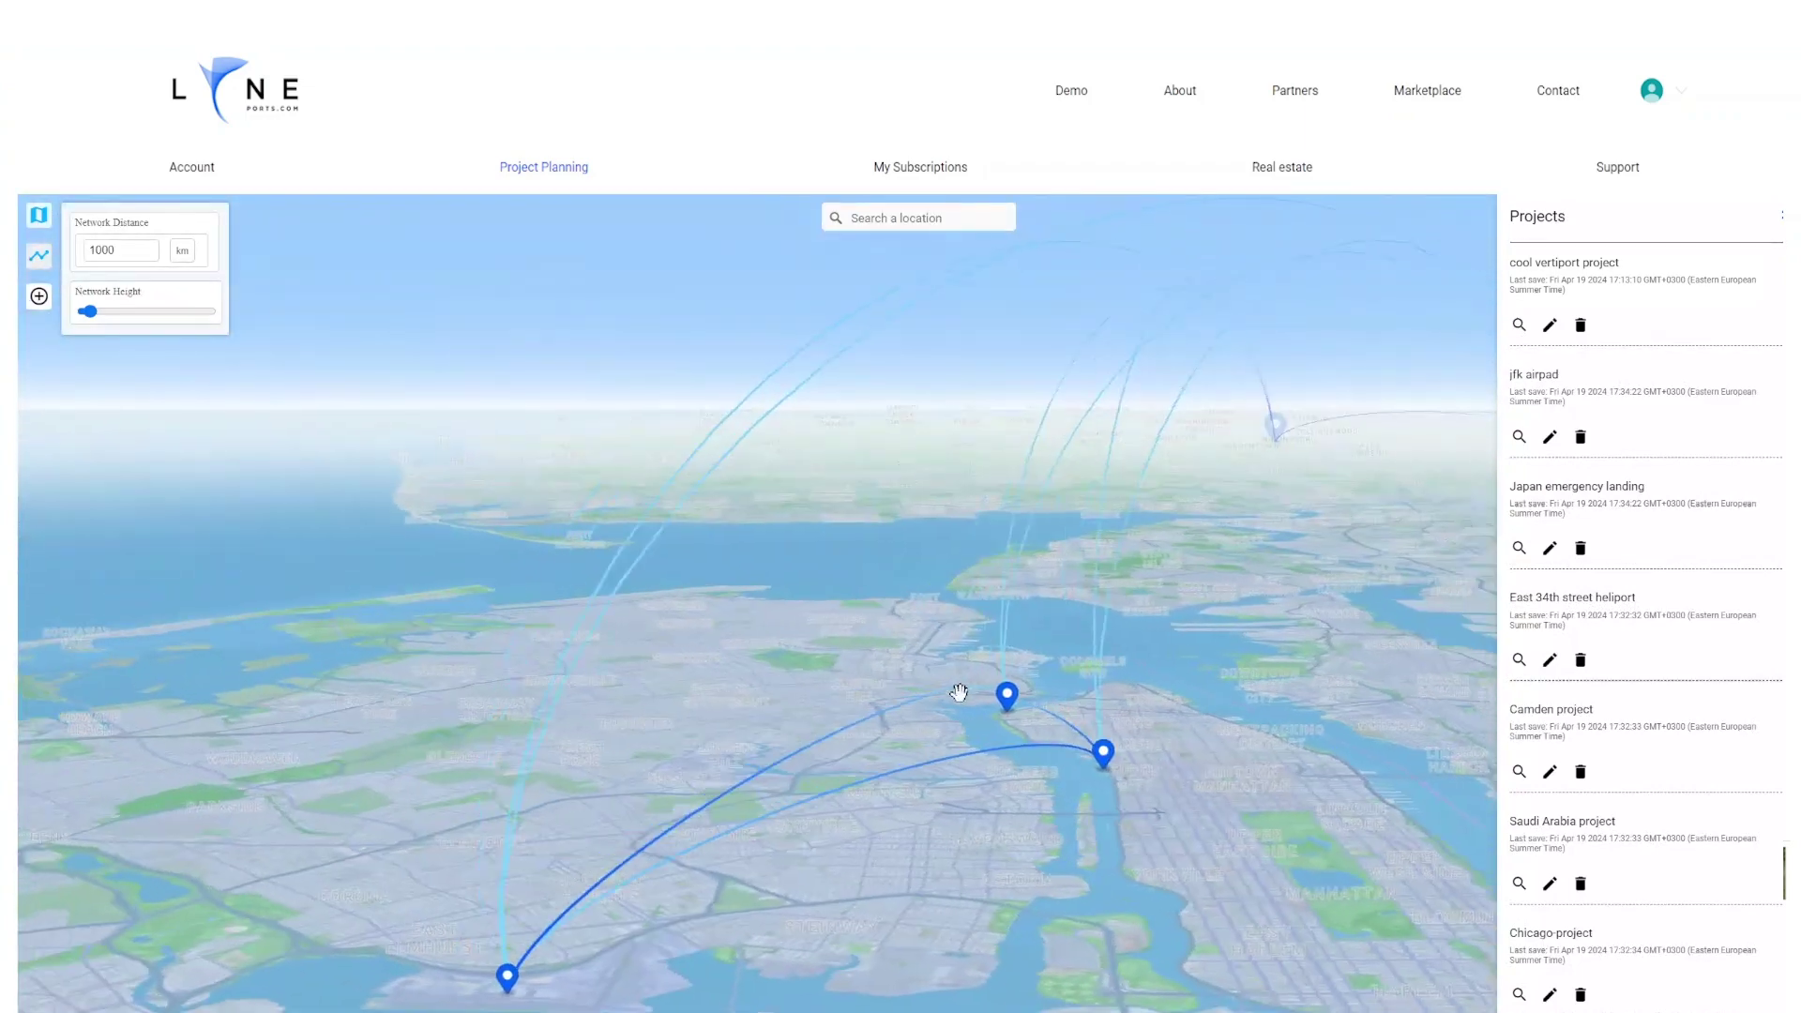
{"action": "left_click", "coordinate": [959, 695]}
{"action": "left_click_drag", "start_coordinate": [943, 722], "coordinate": [1065, 884]}
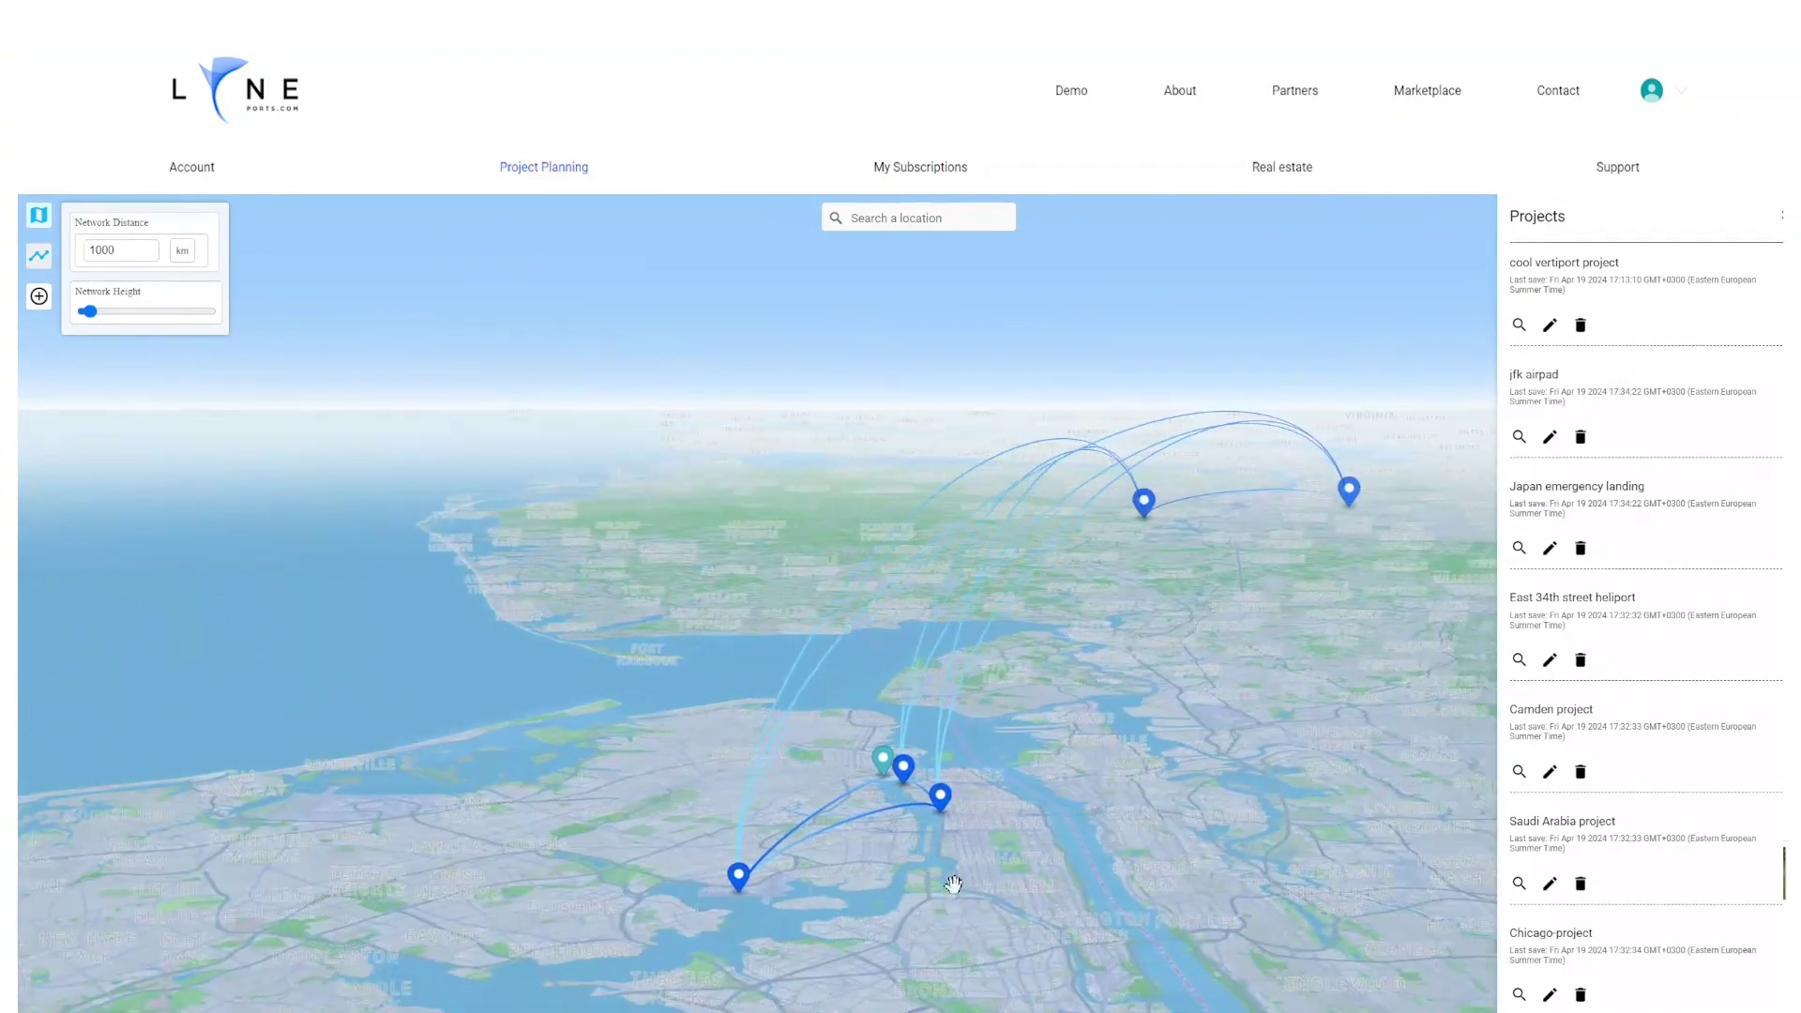